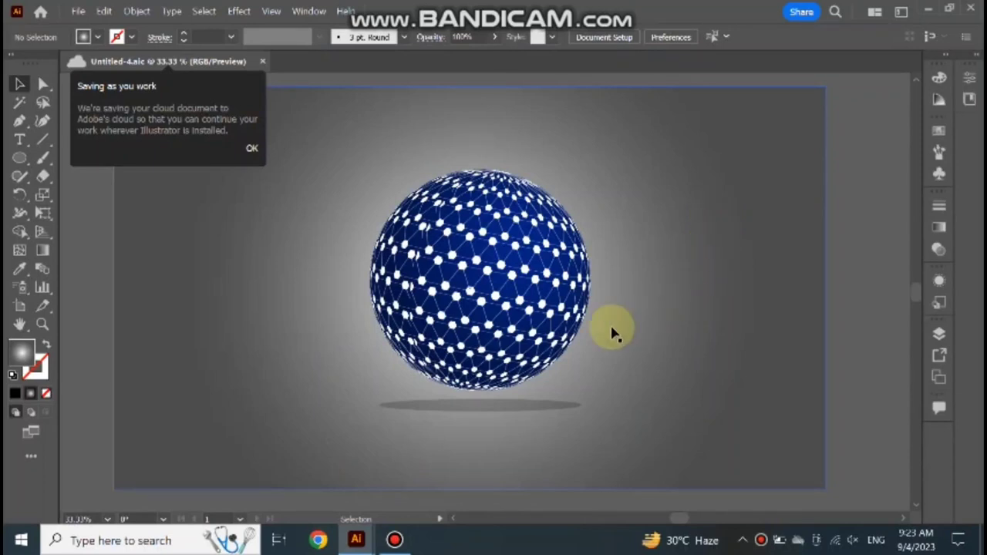
- Dismiss the cloud-saving notice and delete the gradient background rectangle
left_click(252, 148)
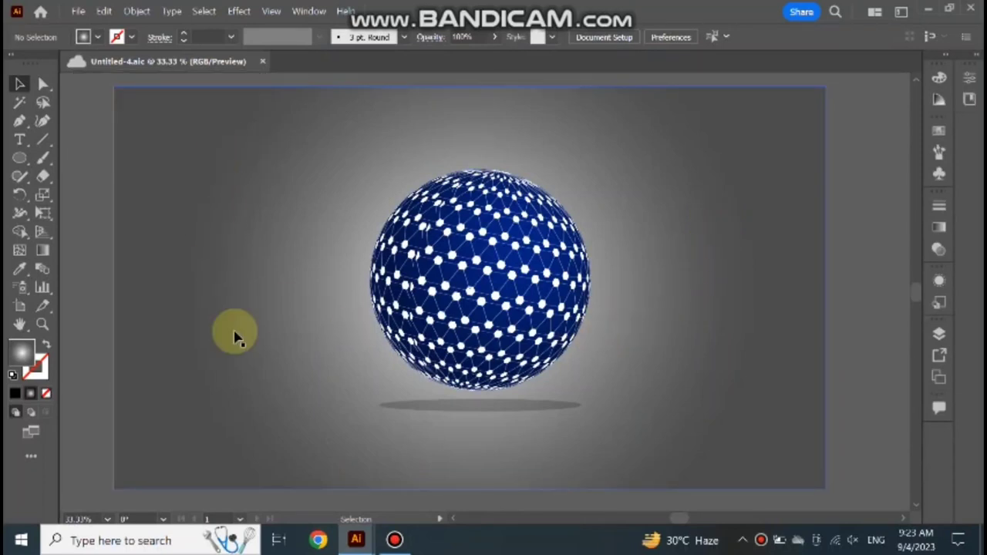
left_click(679, 544)
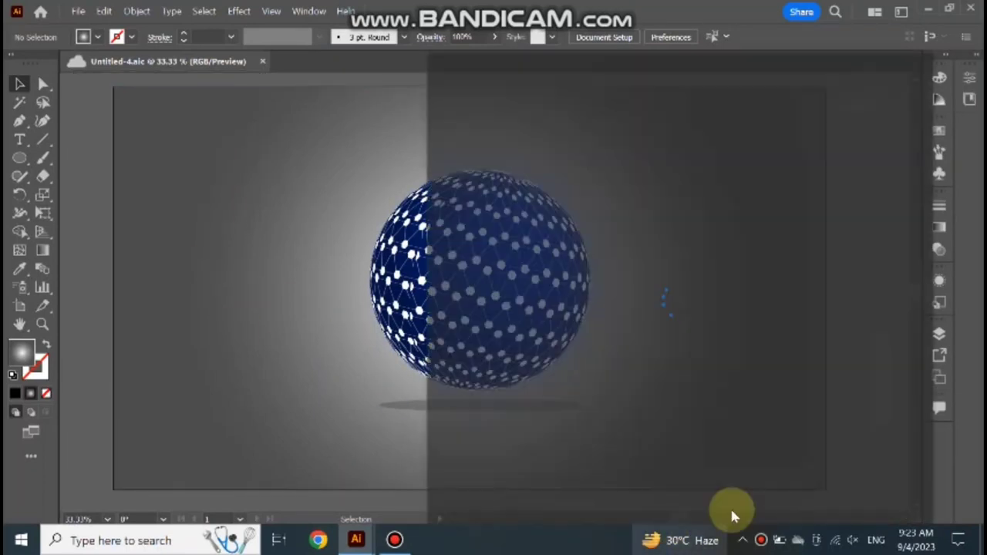
left_click(293, 254)
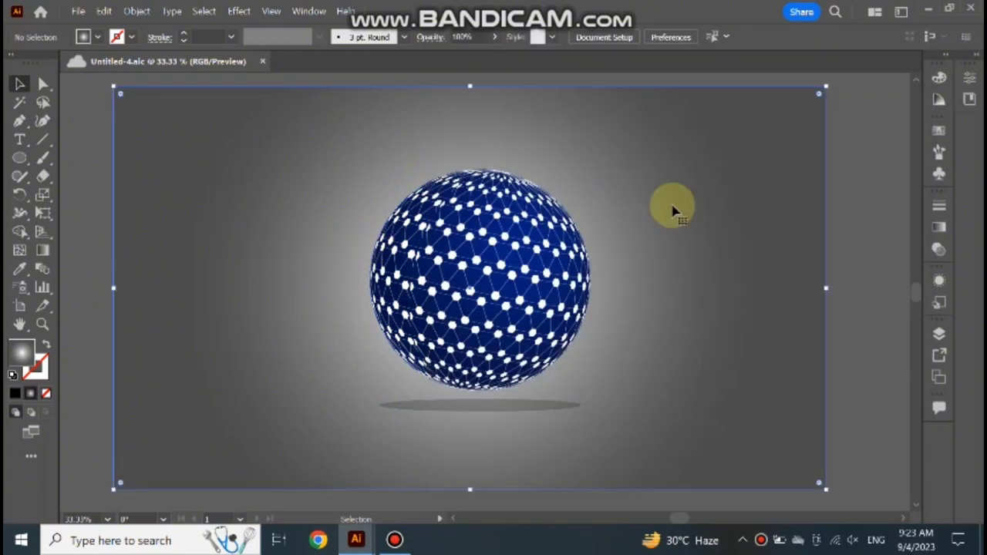
left_click(871, 266)
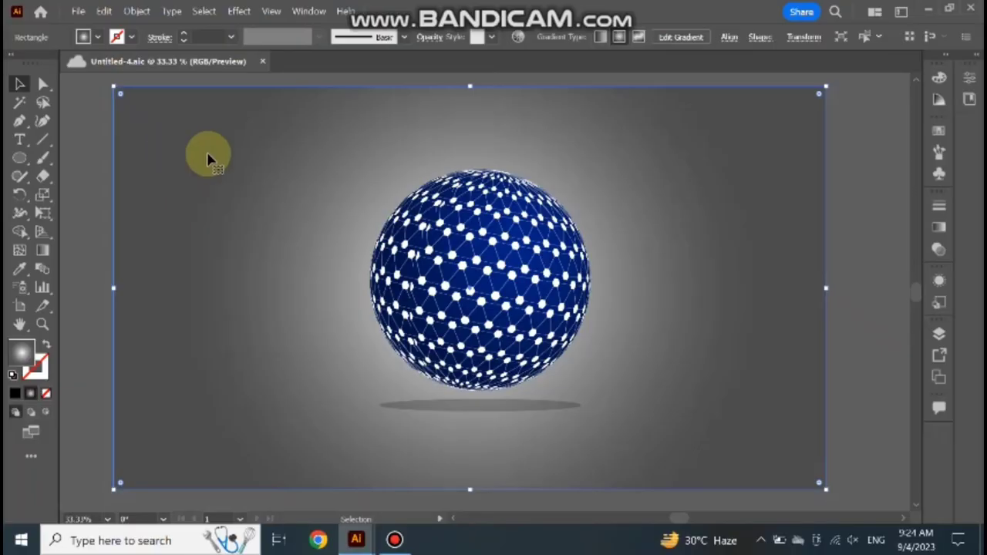
key("Delete")
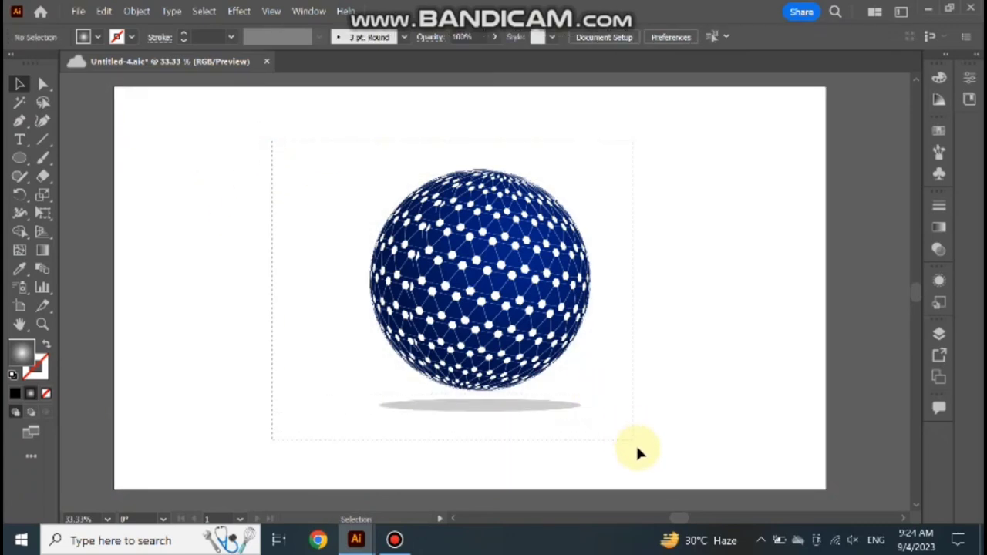
- Select all remaining artwork and delete the sphere and its shadow
key("ctrl+a")
key("a")
key("Delete")
key("Delete")
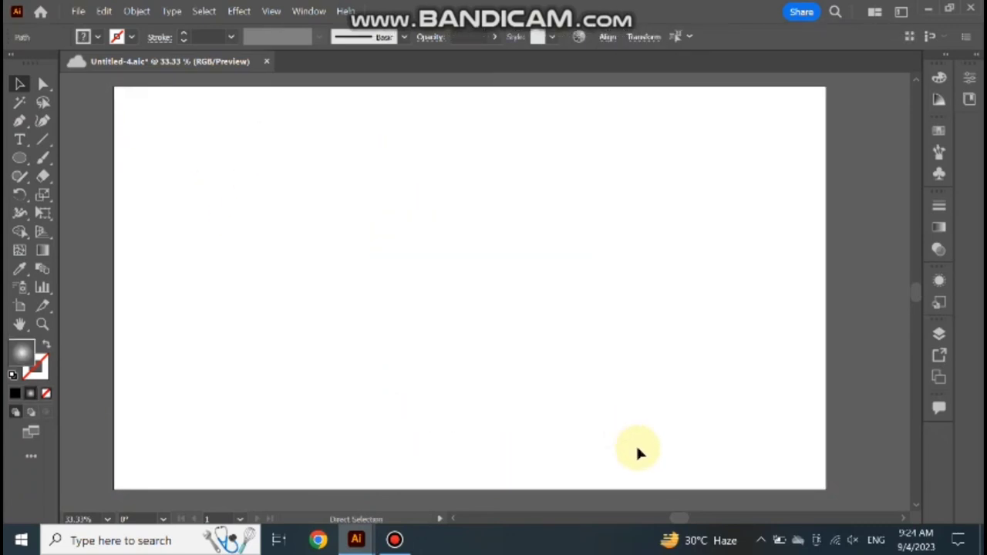
key("v")
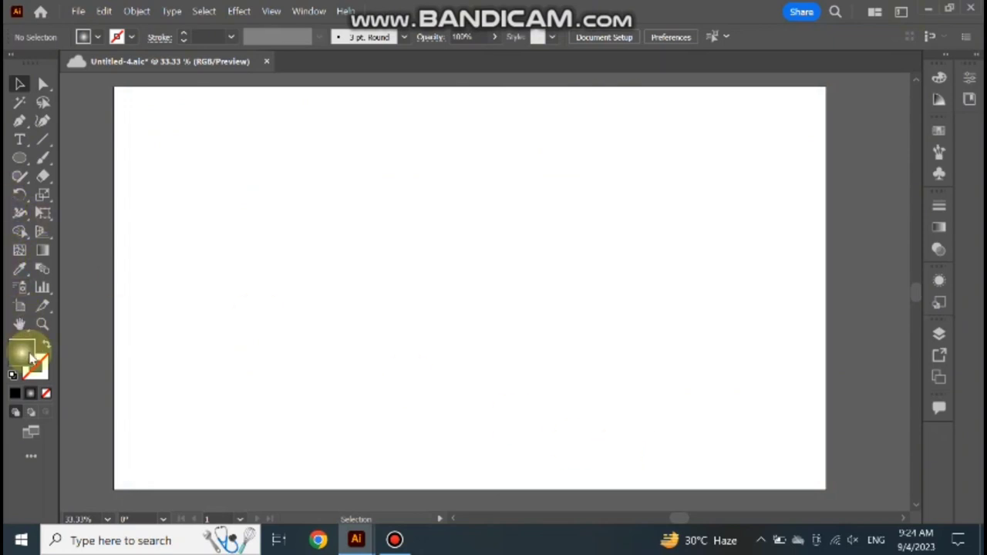
left_click(20, 161)
- Draw a black-filled rectangle spanning the full 1920 × 1080 px artboard
left_click(78, 158)
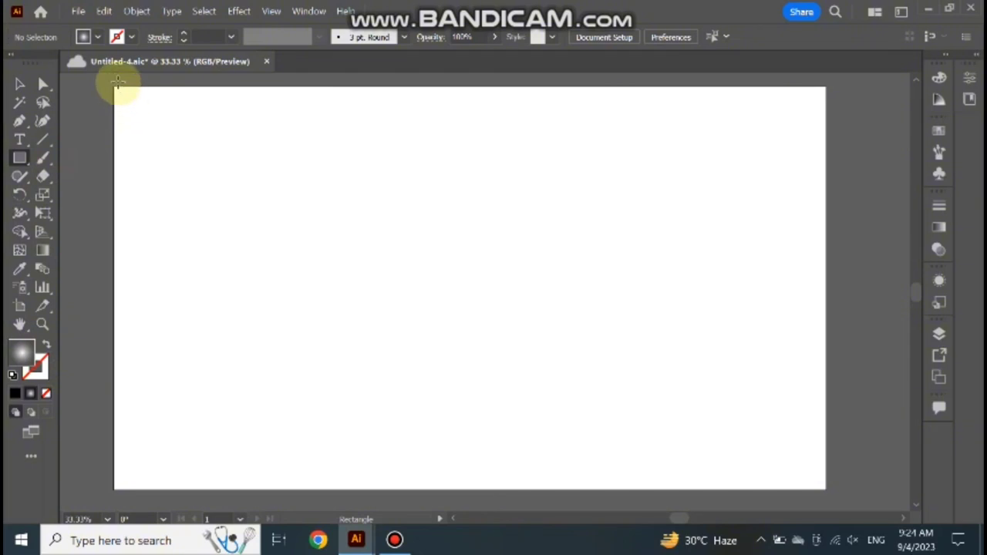
left_click_drag(114, 87, 825, 489)
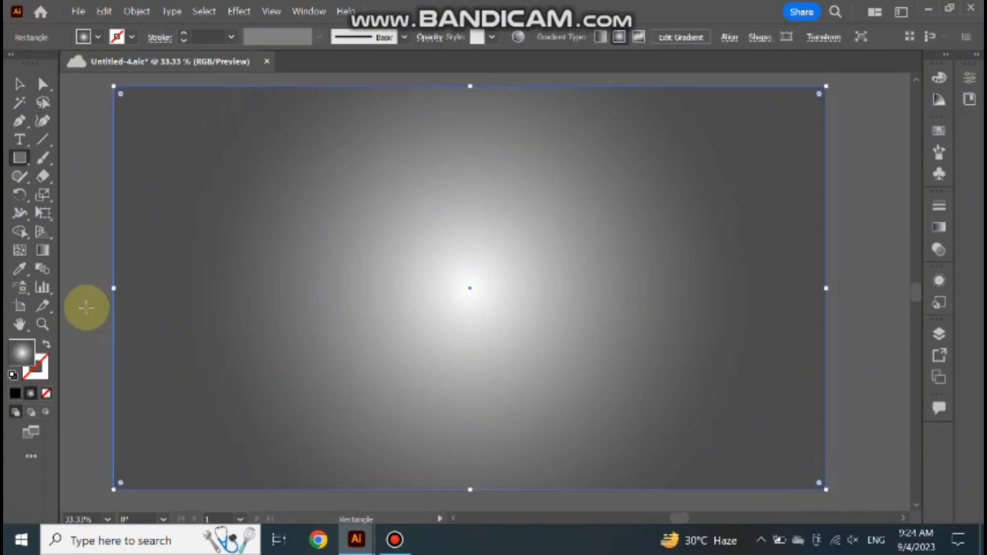
left_click(13, 396)
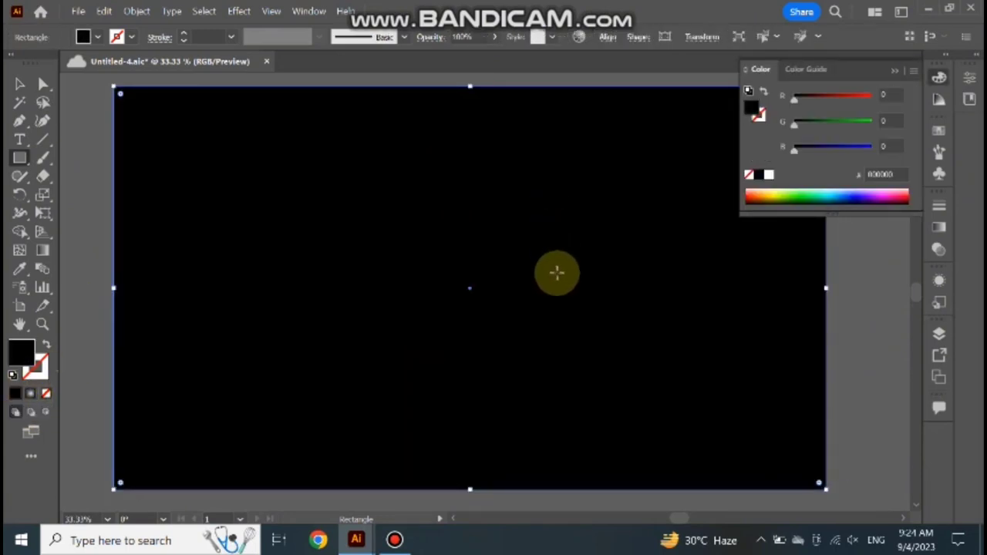
left_click(894, 71)
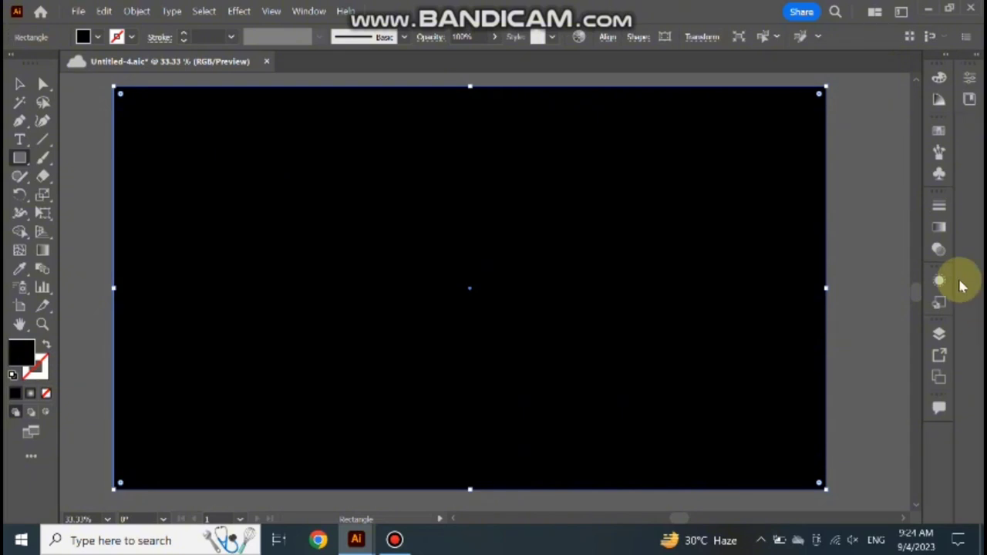
- Apply a radial gradient fill to the rectangle and widen its bright centre
left_click(939, 228)
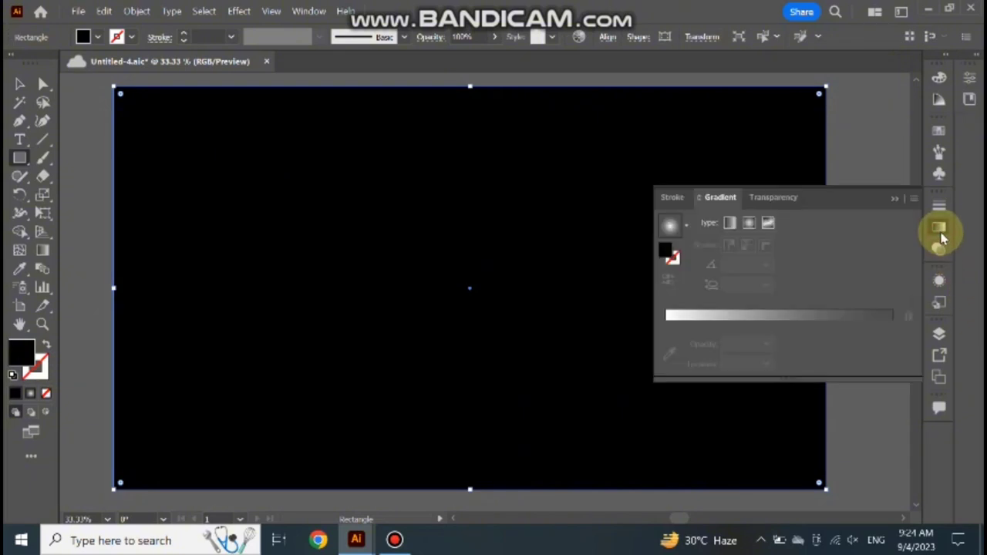
left_click(729, 225)
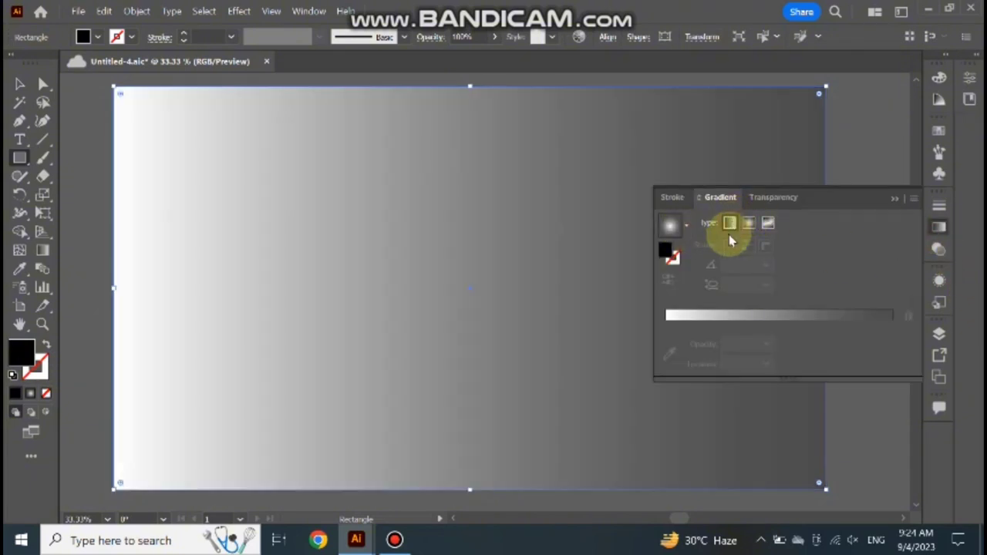
left_click(951, 59)
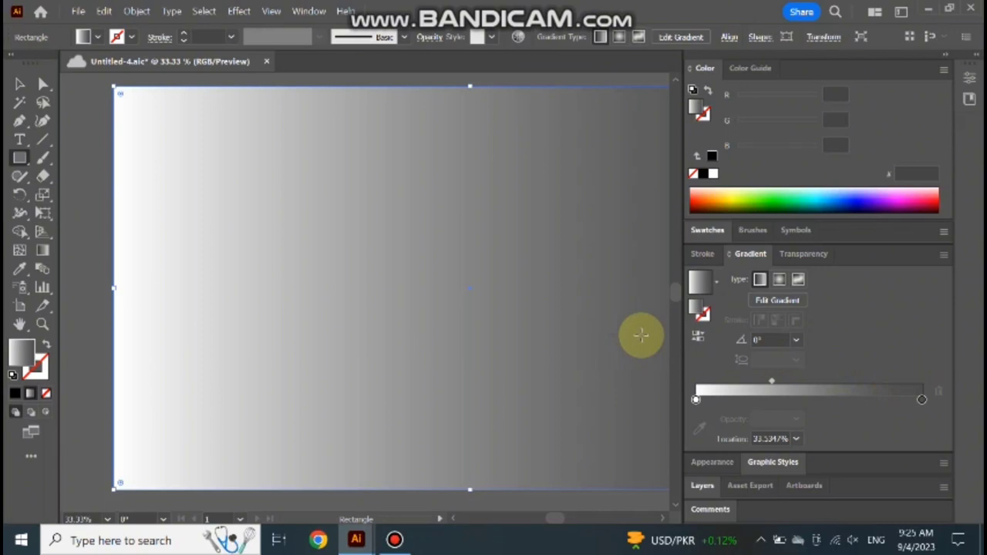
left_click(779, 281)
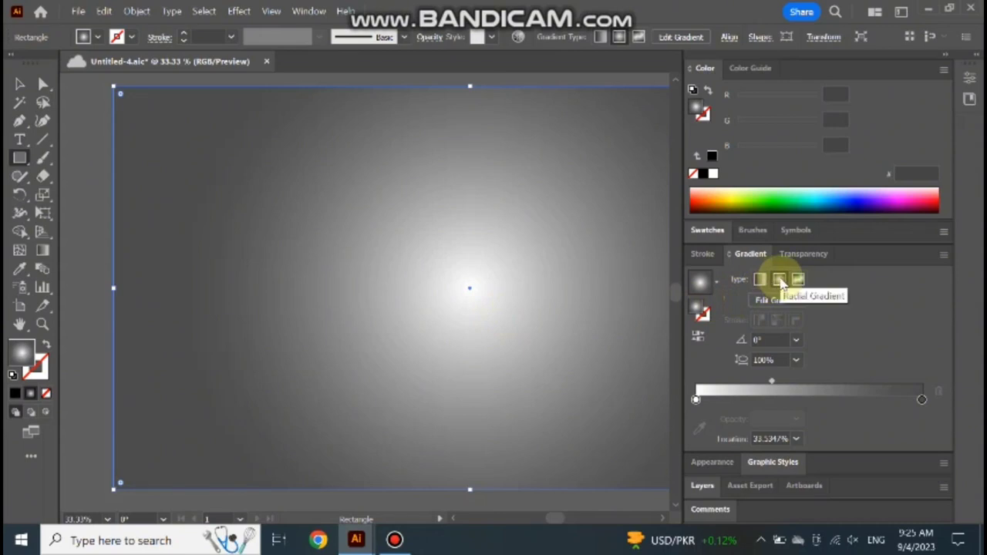
left_click(779, 280)
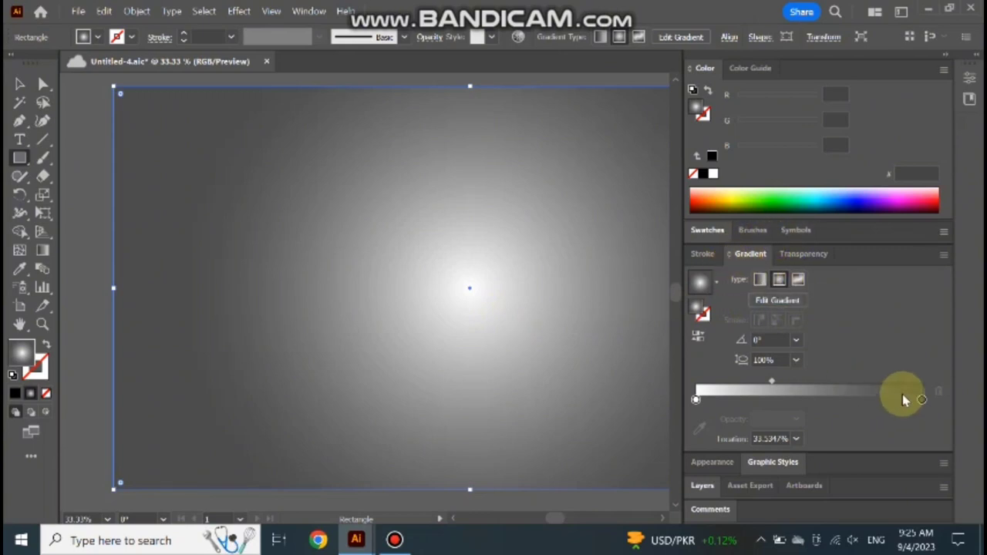
mouse_move(775, 384)
left_mouse_down()
mouse_move(799, 385)
mouse_move(786, 383)
left_mouse_up()
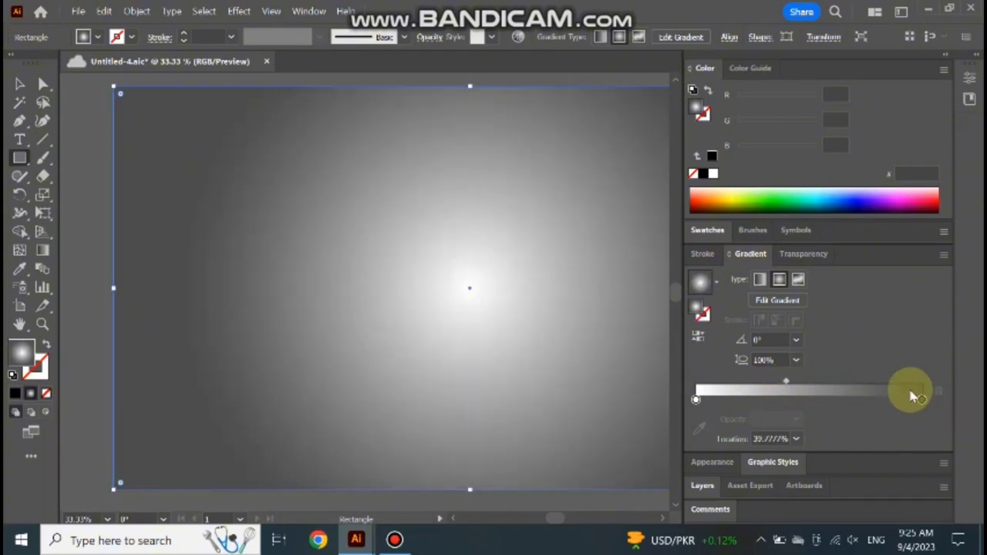
- Set the gradient's outer stop to gray #666666 and pull the midpoint toward the centre
left_click(708, 231)
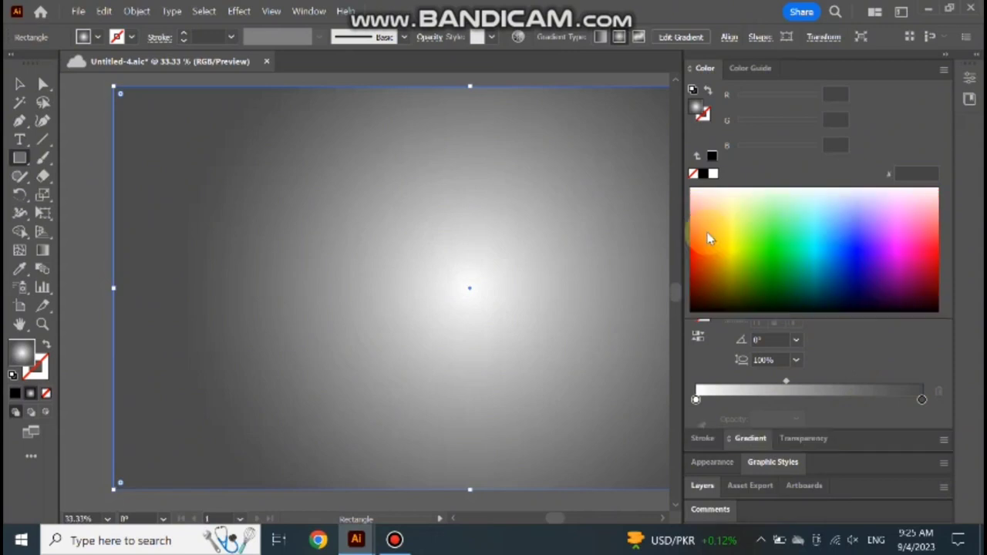
scroll(776, 388, "down", 1)
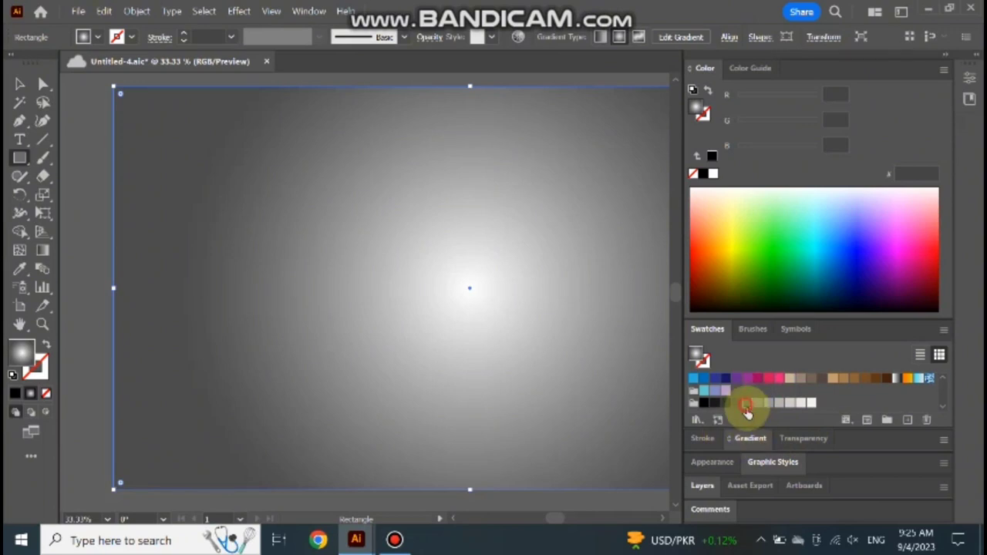
mouse_move(747, 402)
left_mouse_down()
mouse_move(757, 447)
mouse_move(924, 400)
left_mouse_up()
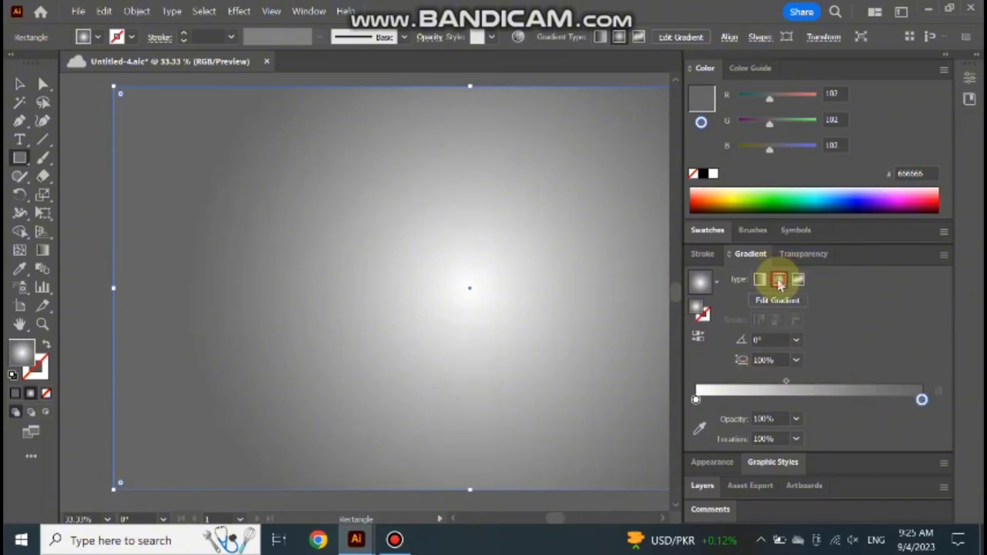
left_click_drag(785, 384, 746, 391)
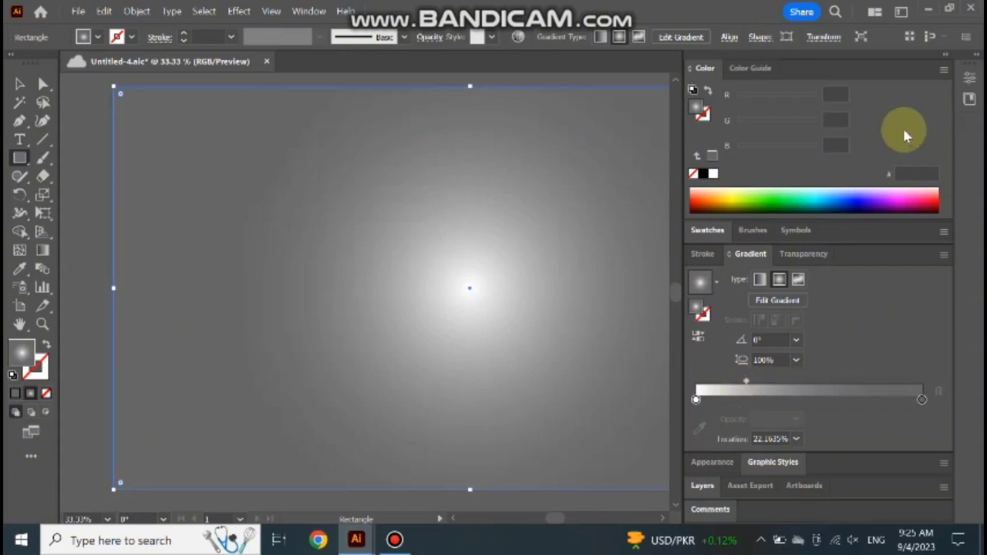
left_click(947, 59)
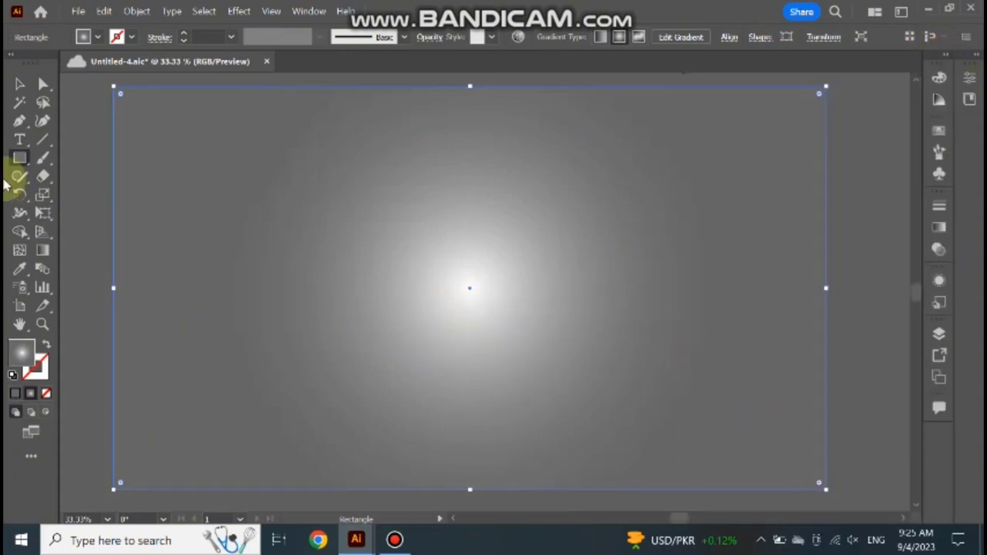
- Unlock all artwork, then lock the radial-gradient background rectangle in place
left_click(22, 161)
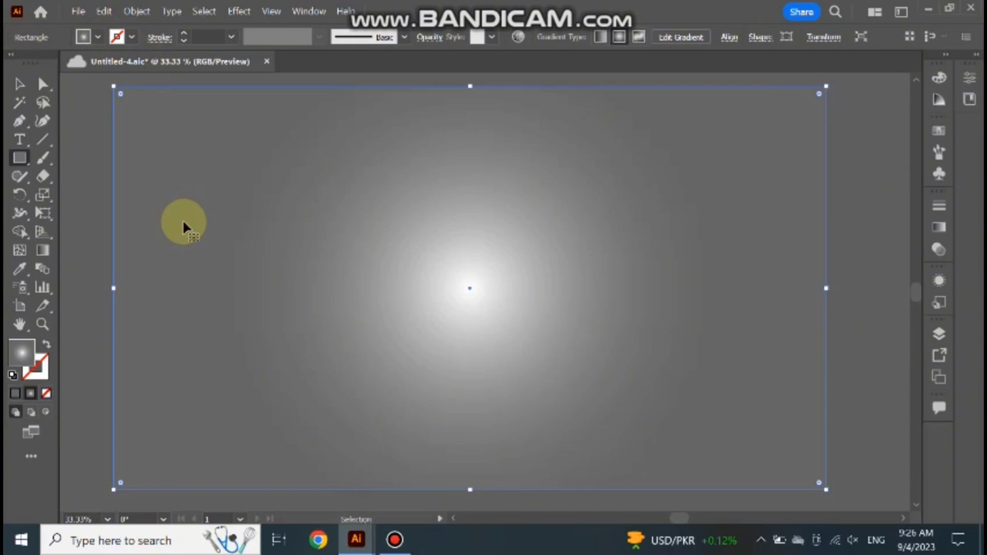
key("ctrl+shift+a")
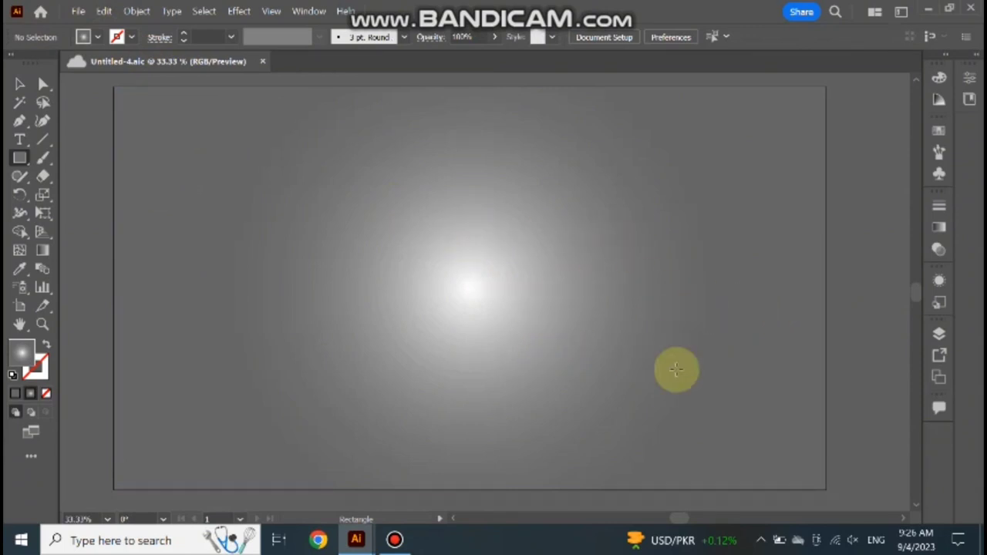
left_click(133, 12)
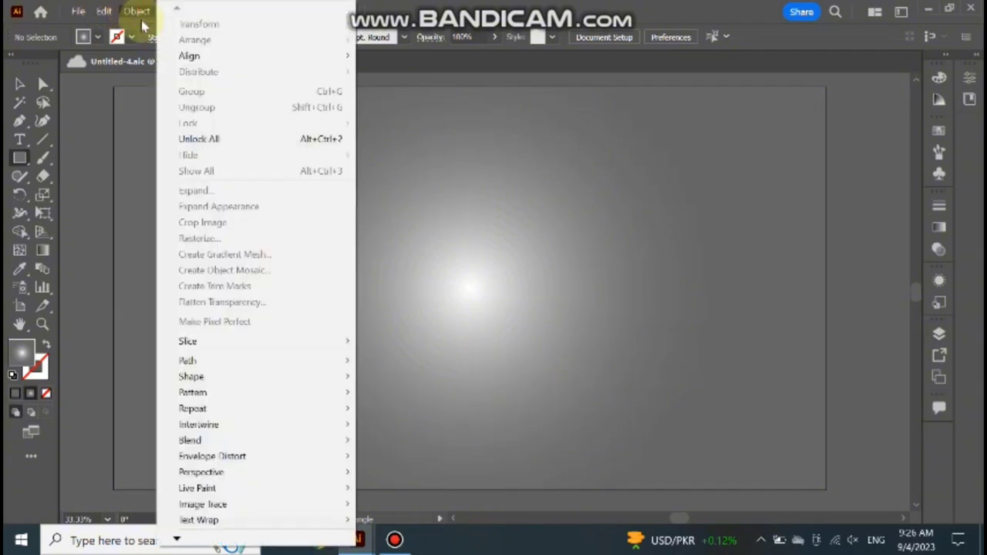
left_click(229, 139)
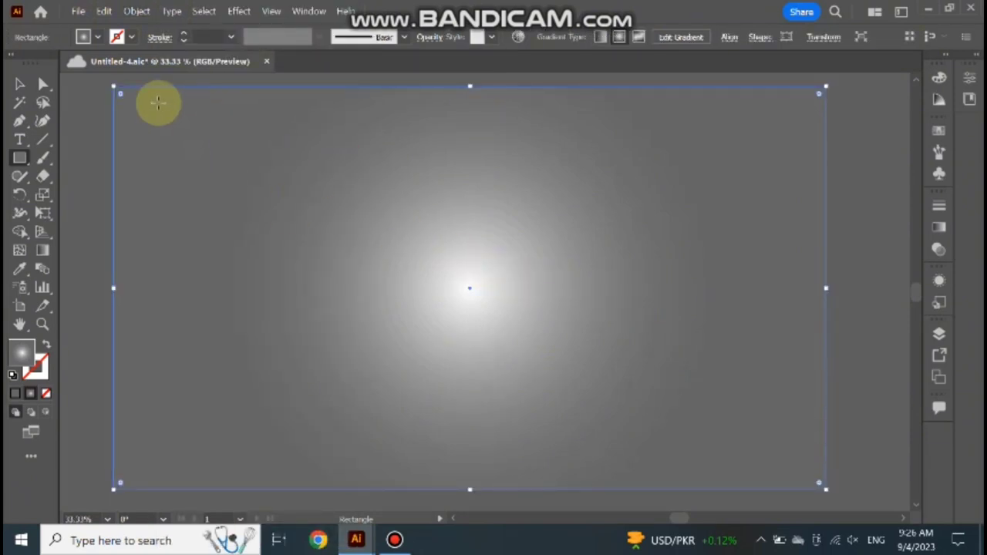
left_click(137, 11)
mouse_move(188, 124)
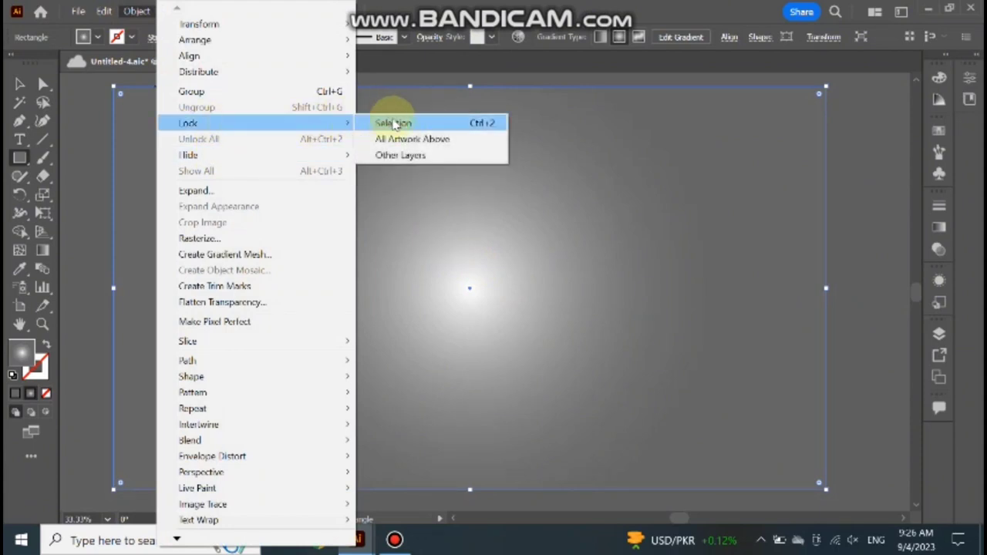
left_click(395, 124)
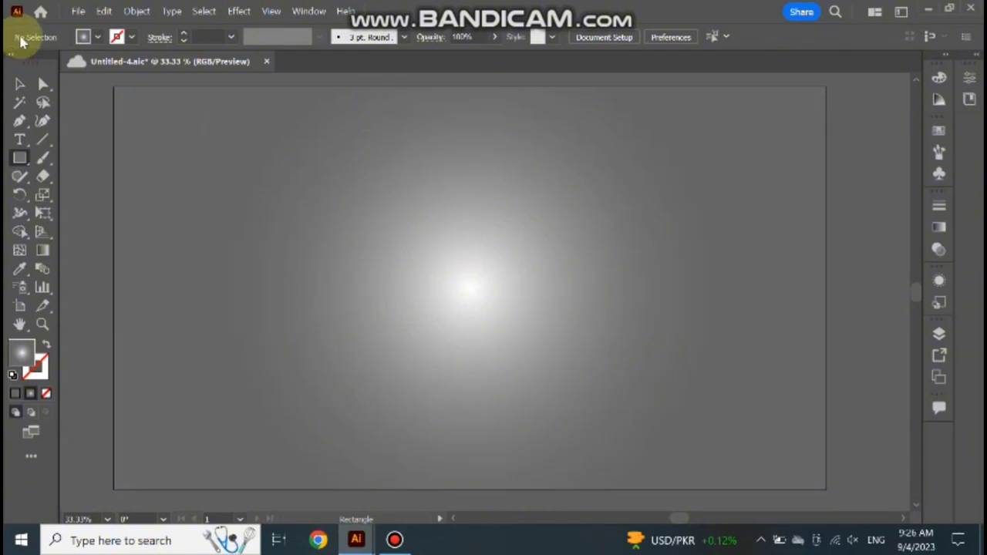
left_click(19, 84)
left_click(673, 328)
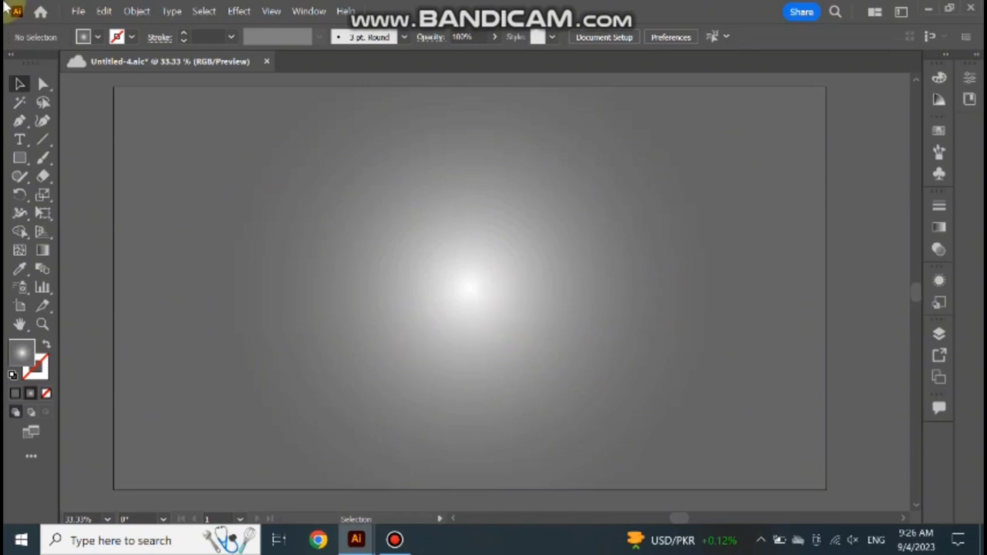
- Draw a large circle with the Ellipse tool and move it up-left to the upper middle
left_click_drag(19, 158, 83, 199)
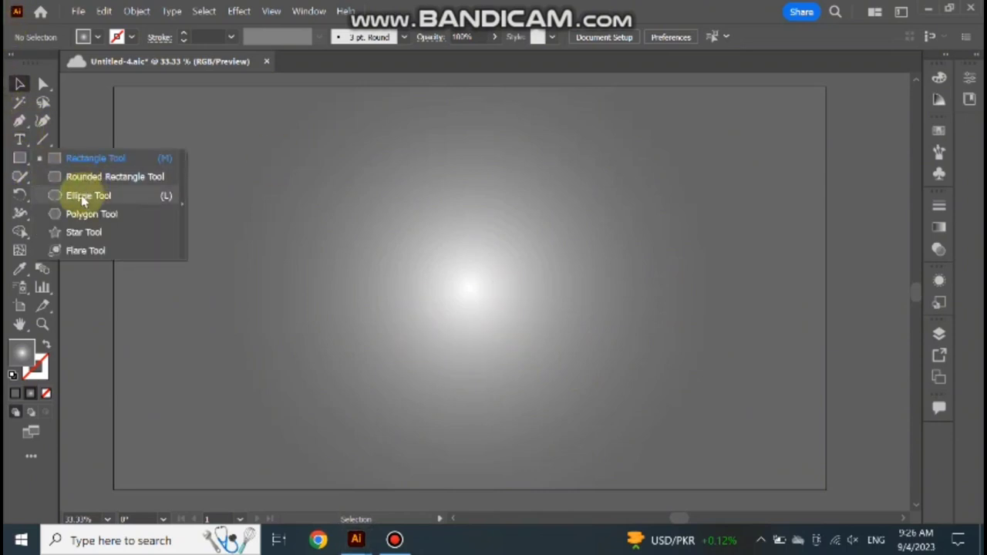
left_click(83, 197)
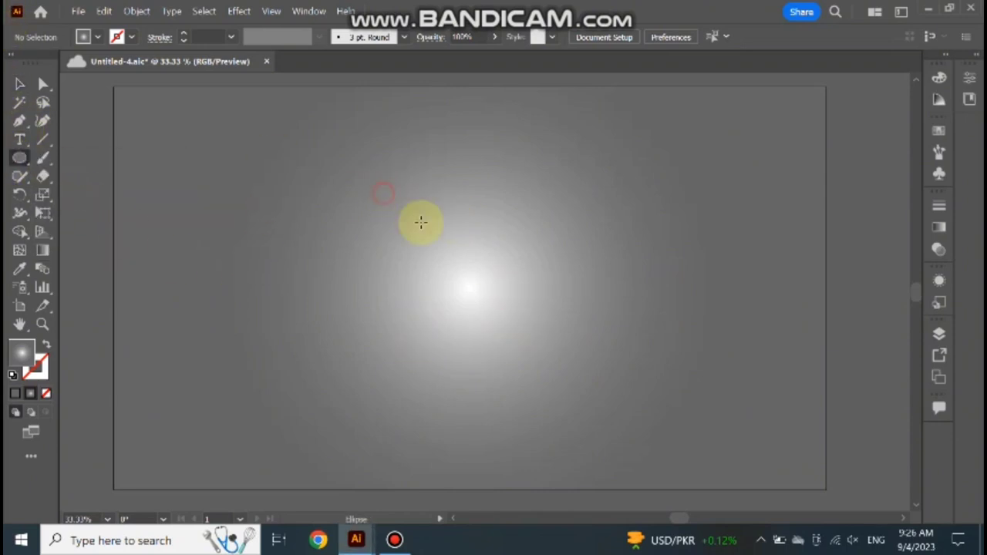
left_click_drag(384, 193, 582, 381)
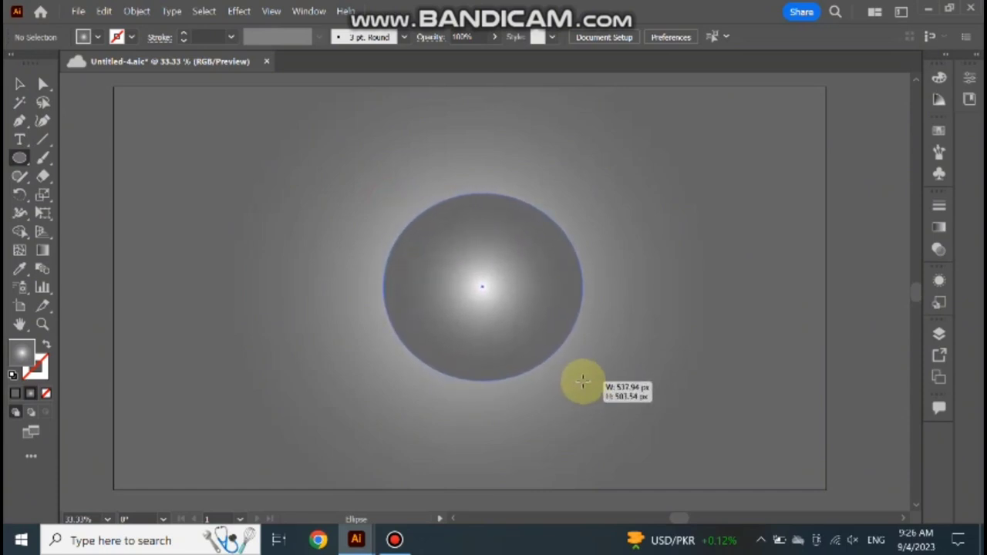
left_click_drag(583, 381, 611, 418)
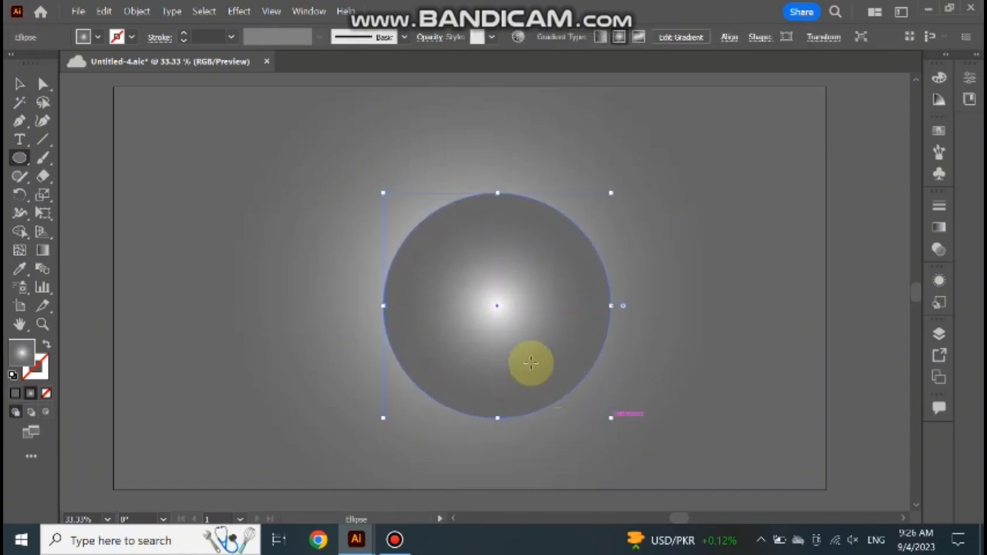
mouse_move(497, 307)
left_mouse_down()
mouse_move(463, 244)
mouse_move(469, 271)
left_mouse_up()
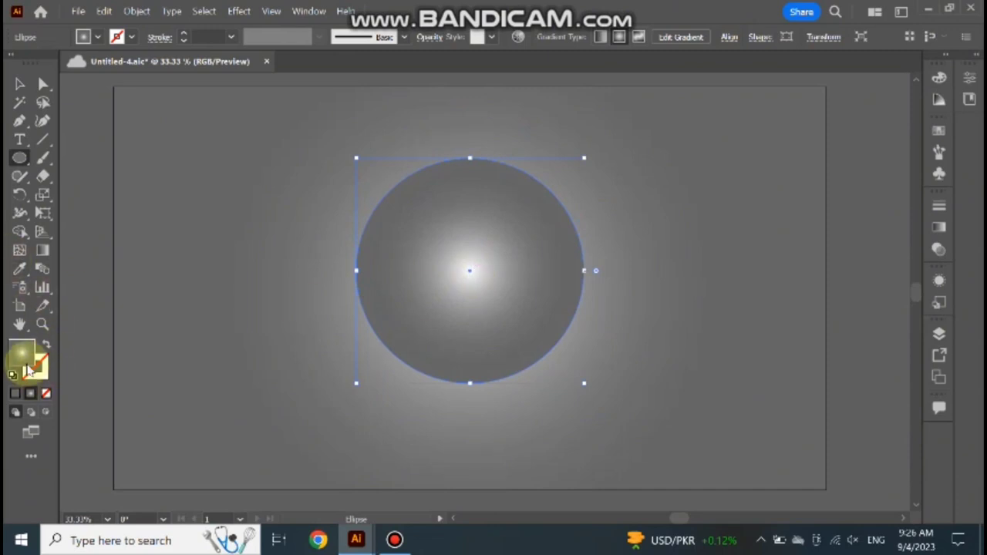
- Fill the circle with solid dark blue #04187A from the Color Picker
left_click(938, 79)
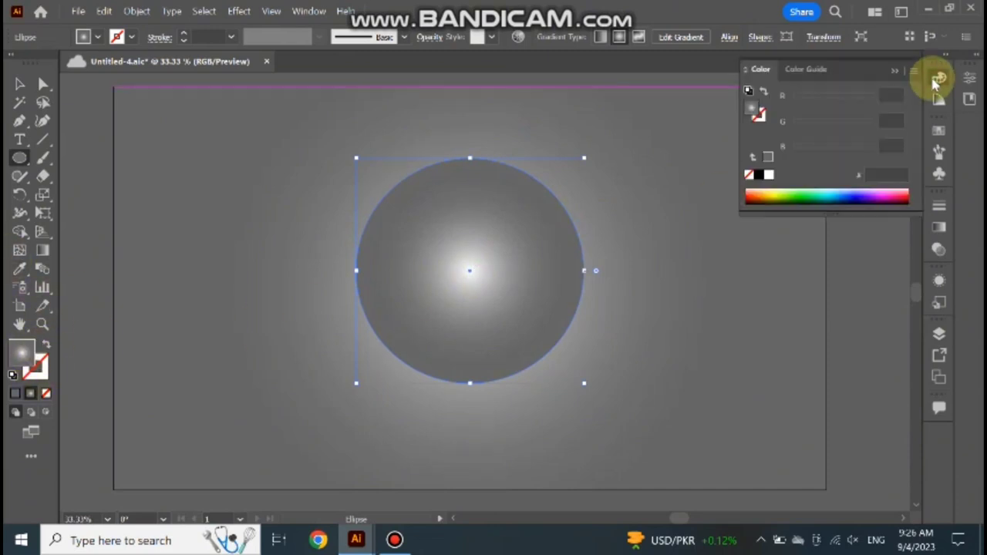
double_click(22, 353)
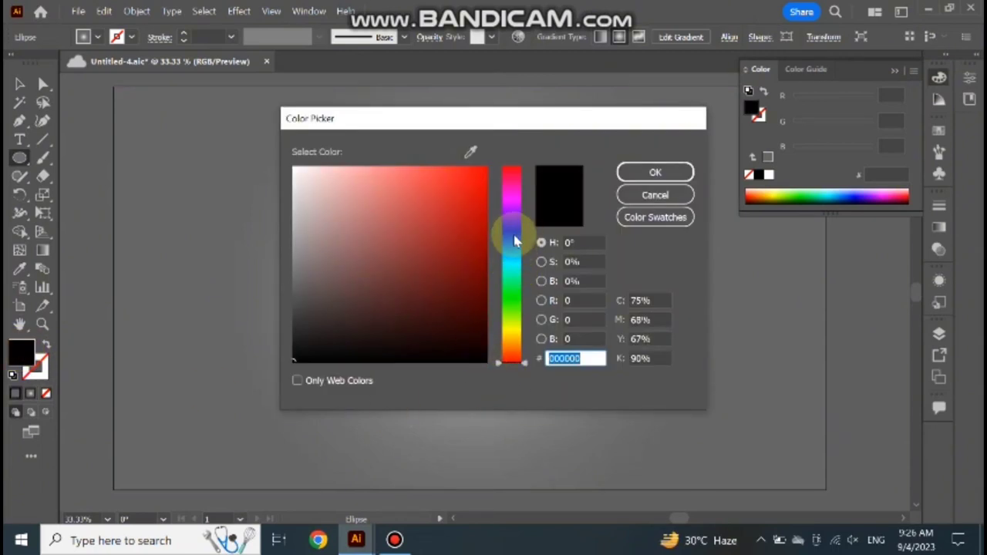
left_click(511, 238)
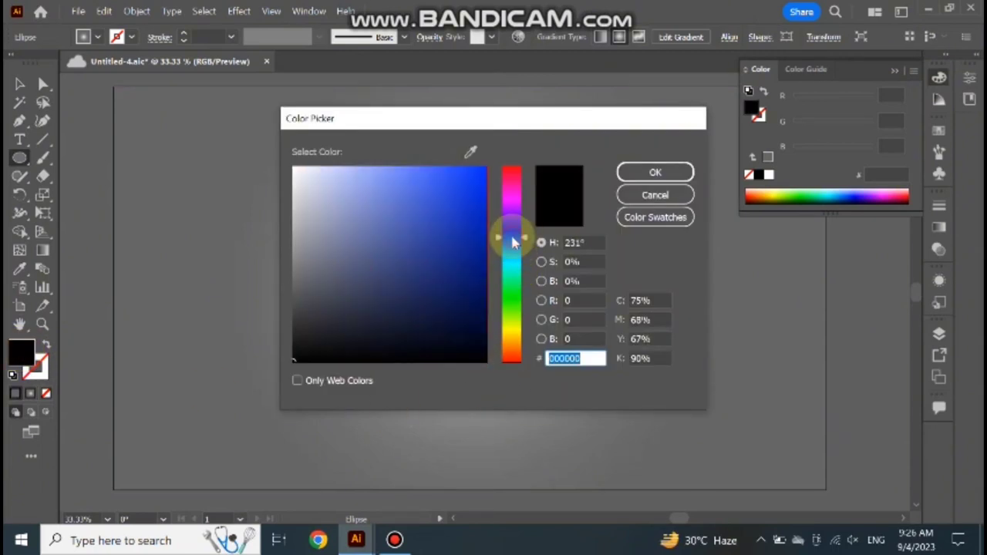
left_click(478, 272)
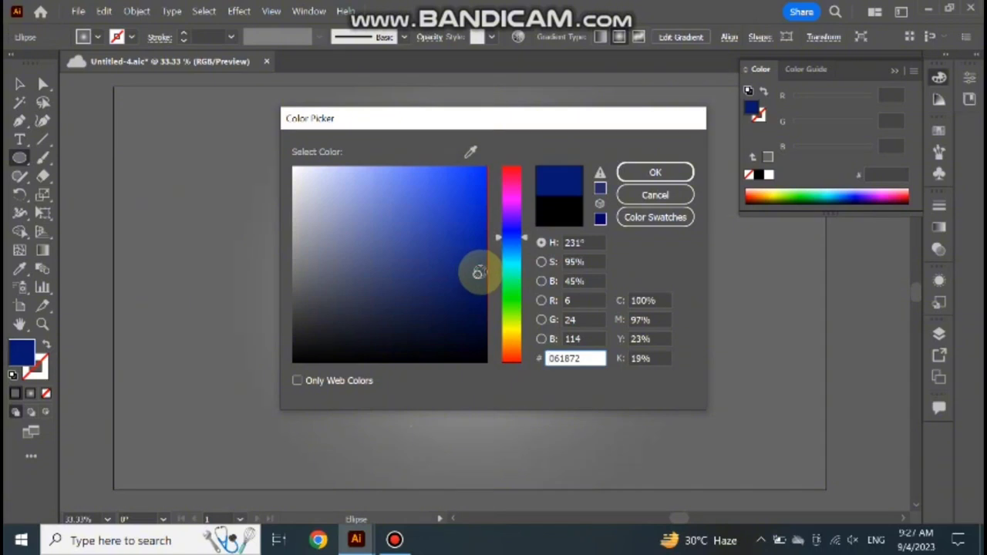
left_click_drag(481, 271, 481, 269)
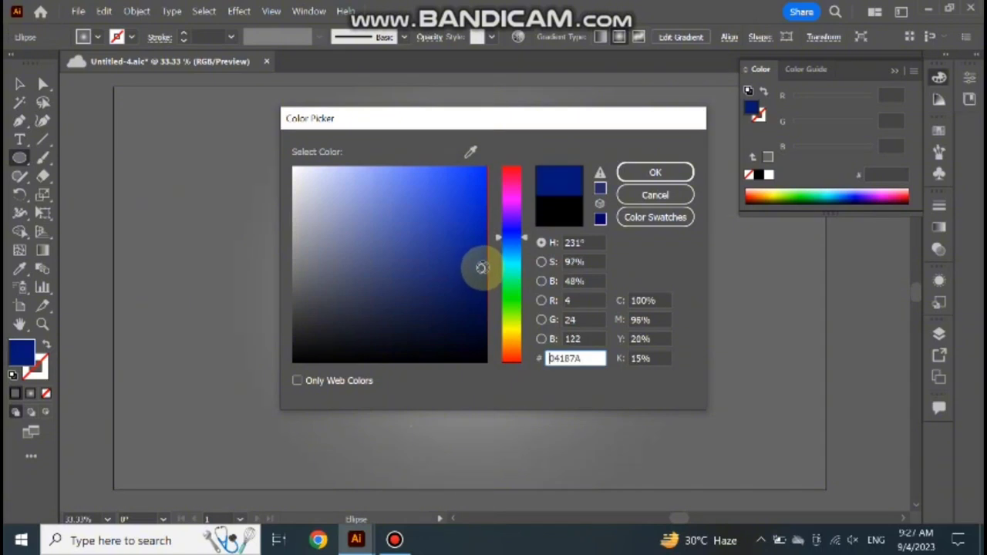
left_click(655, 172)
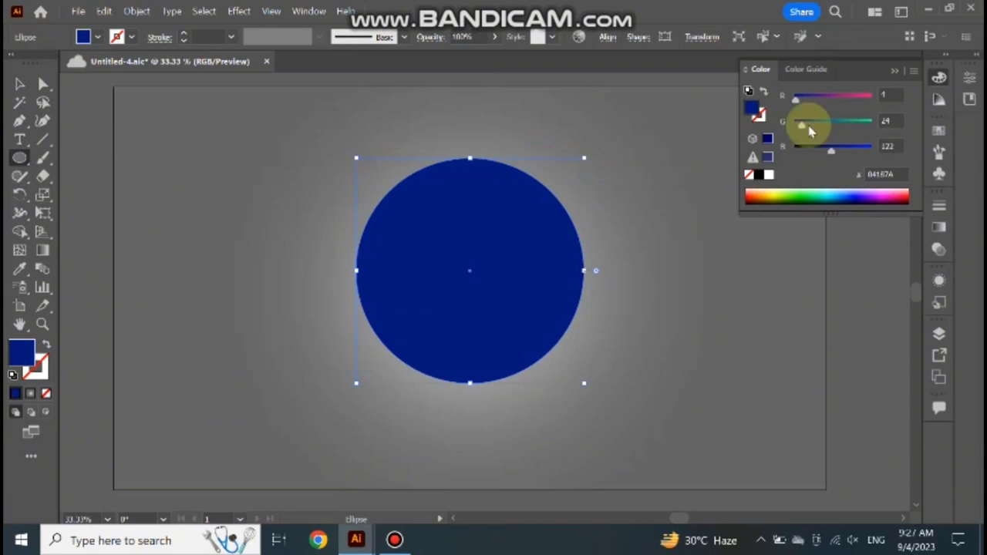
left_click(894, 72)
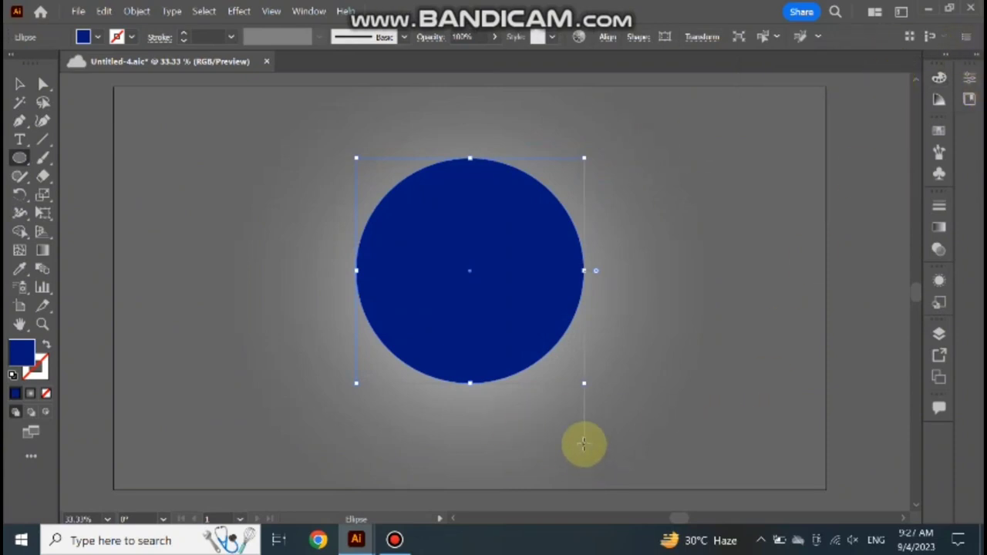
- Create a 3-sided polygon of 12.487 px radius on the empty canvas below the artboard
mouse_move(582, 446)
left_mouse_down()
mouse_move(563, 186)
mouse_move(571, 106)
left_mouse_up()
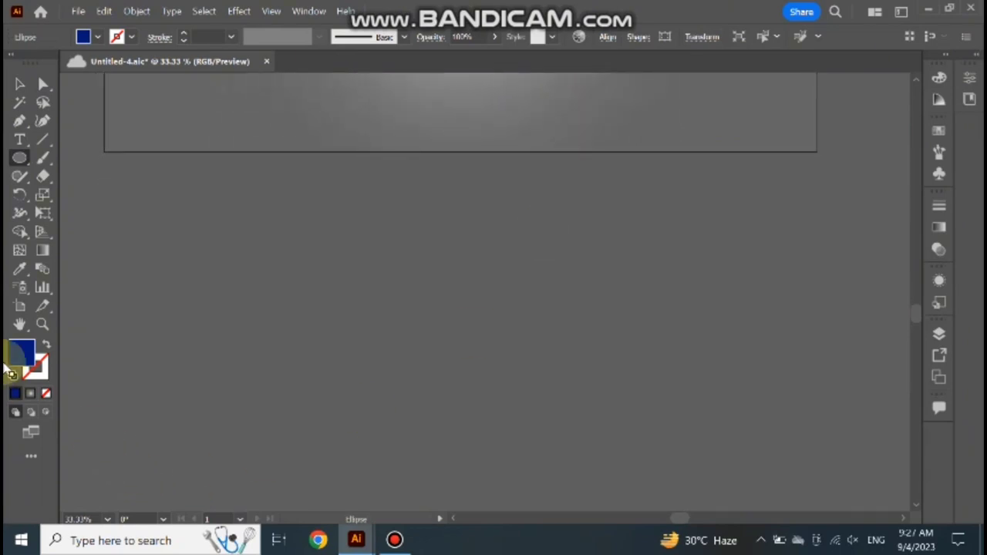
left_click(23, 157)
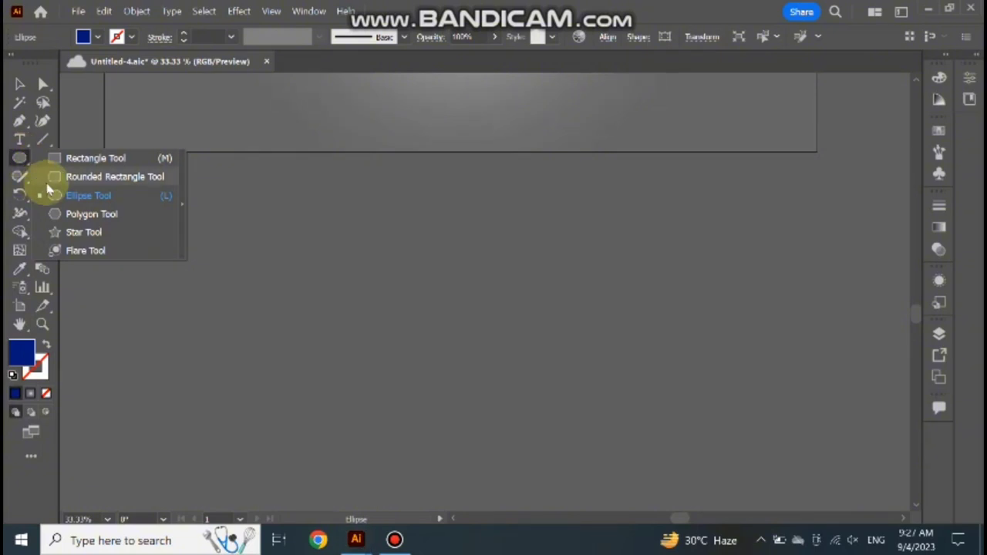
left_click(70, 215)
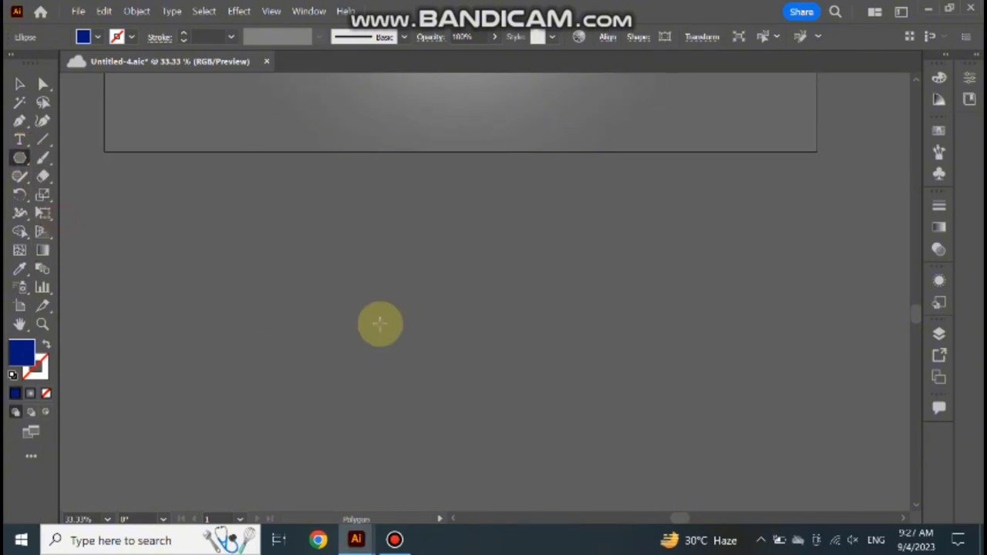
left_click(331, 281)
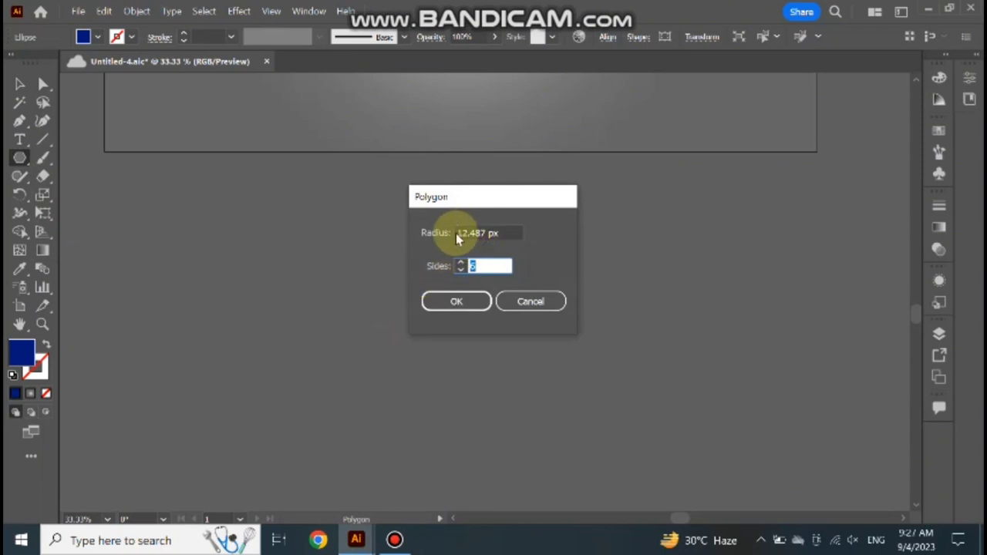
left_click(456, 233)
double_click(456, 234)
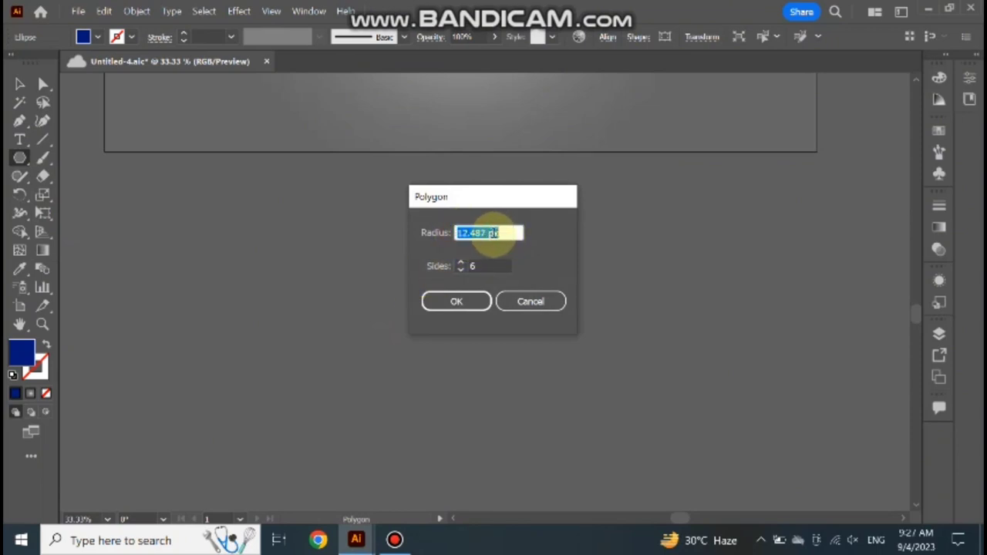
left_click(456, 235)
left_click_drag(456, 235, 484, 237)
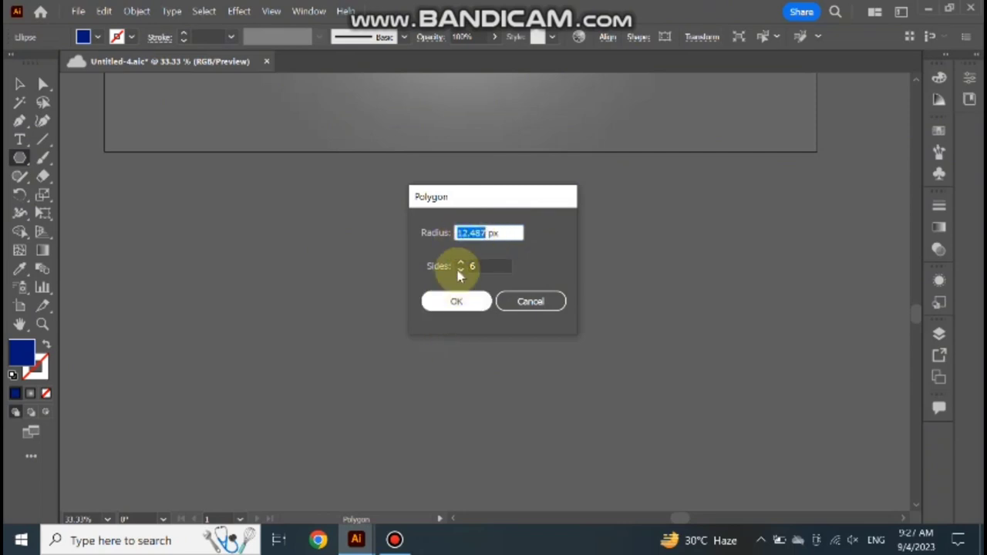
left_click(482, 266)
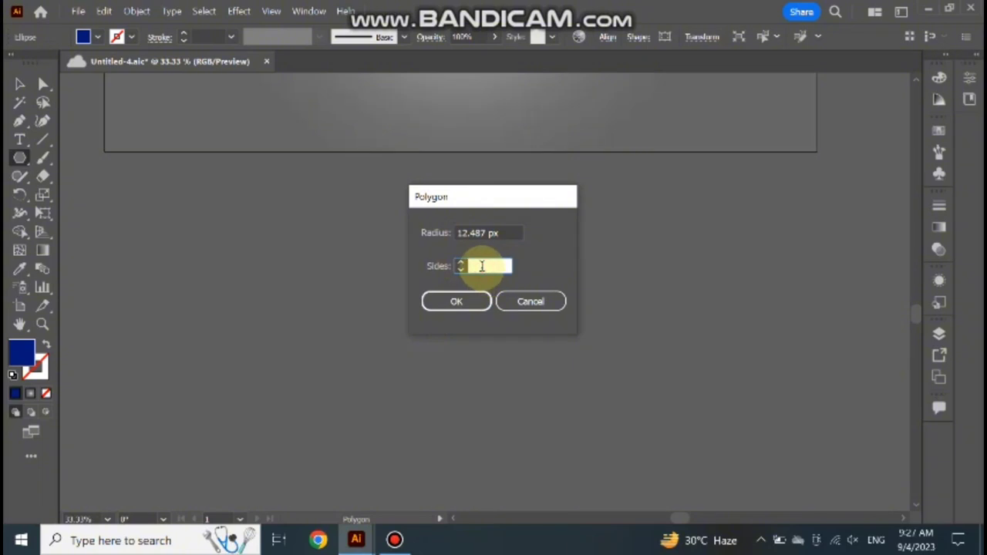
type("3")
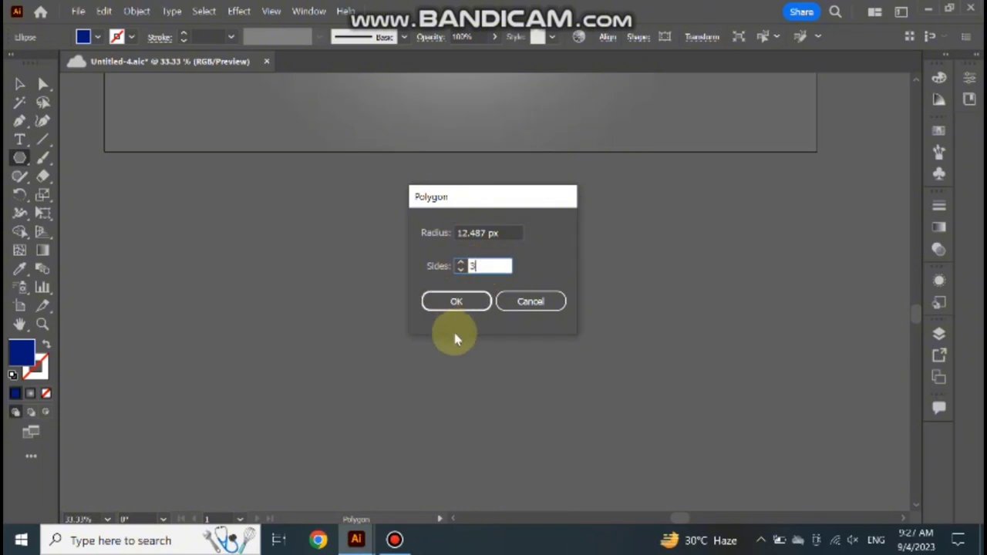
left_click(463, 307)
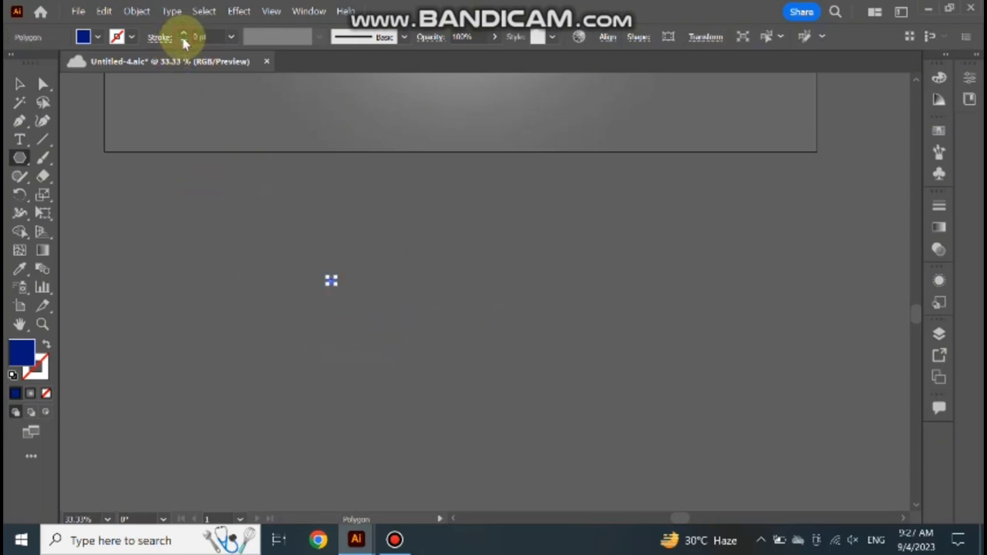
- Restyle the triangle with no fill and a white outline
left_click(183, 36)
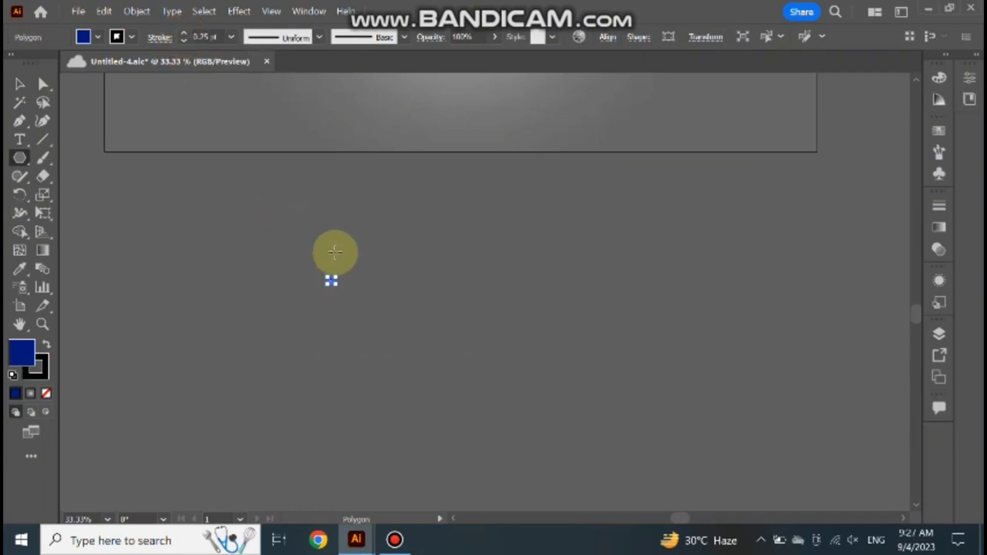
scroll(342, 337, "up", 2, "alt")
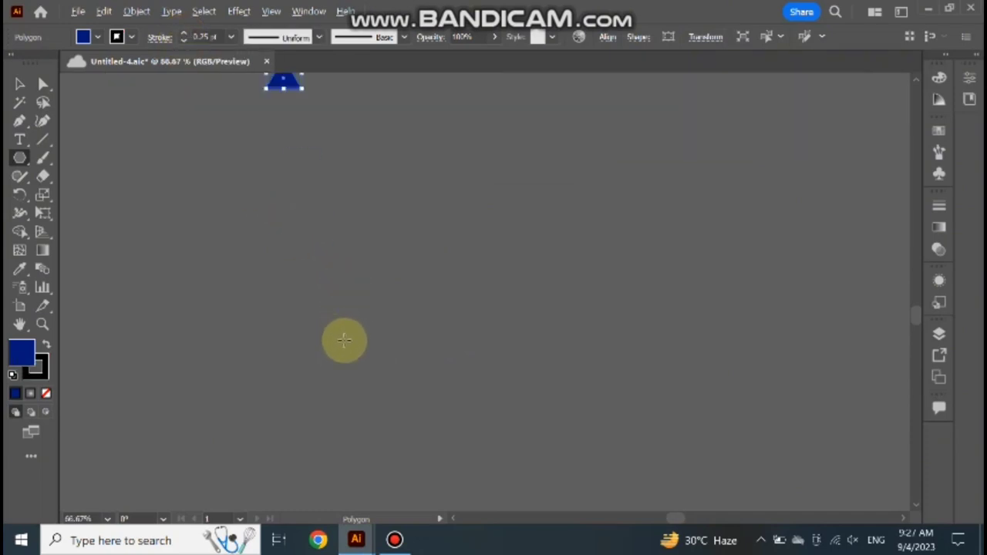
left_click_drag(344, 249, 358, 463)
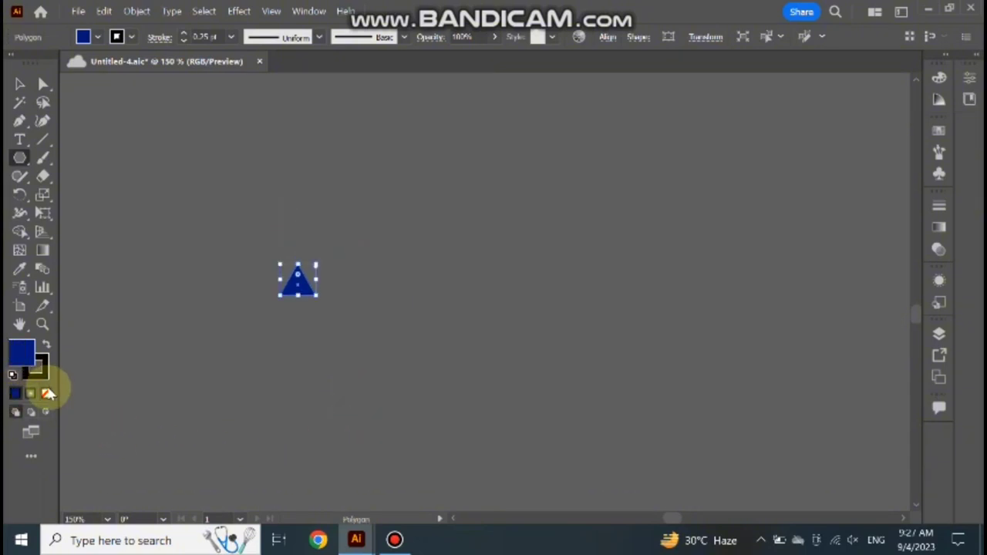
left_click(48, 394)
left_click(48, 375)
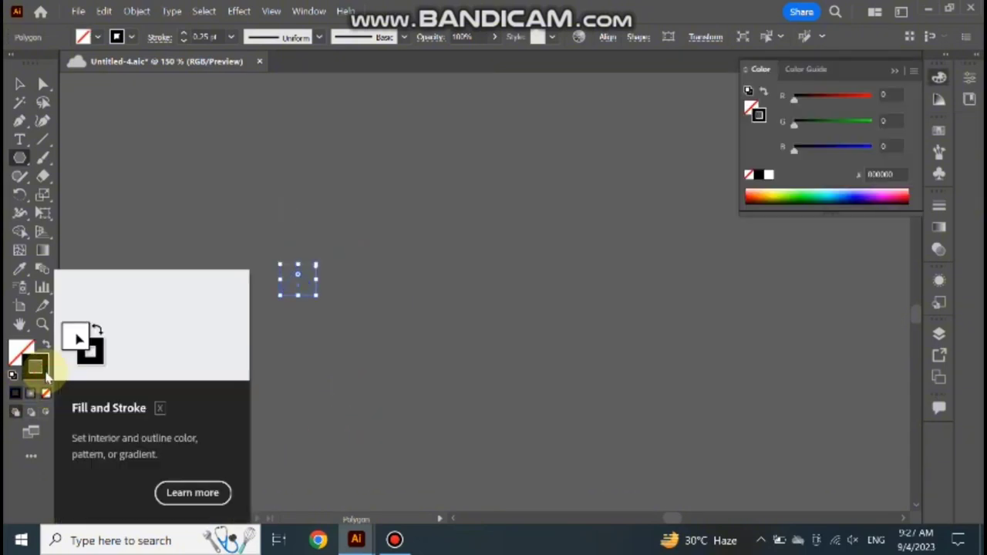
left_click(769, 175)
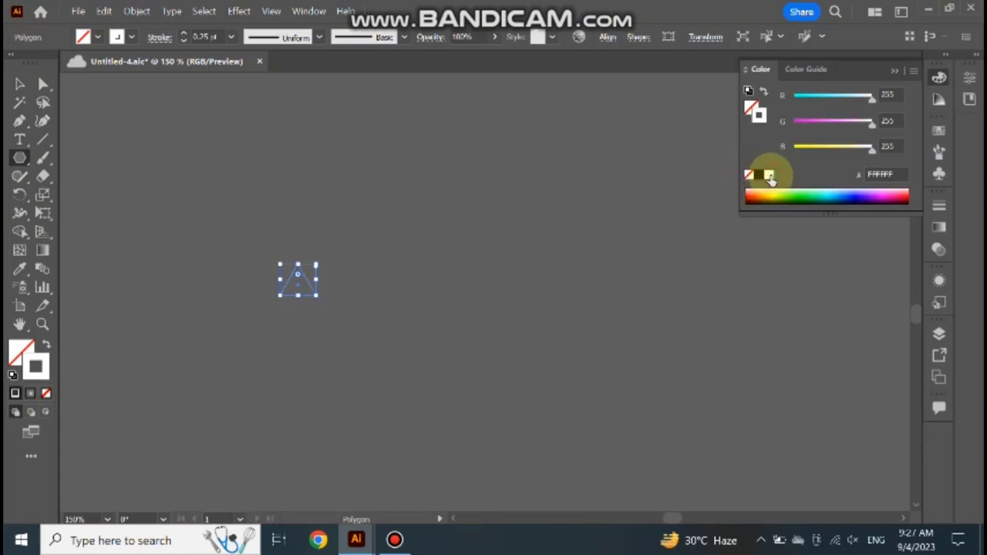
left_click(901, 71)
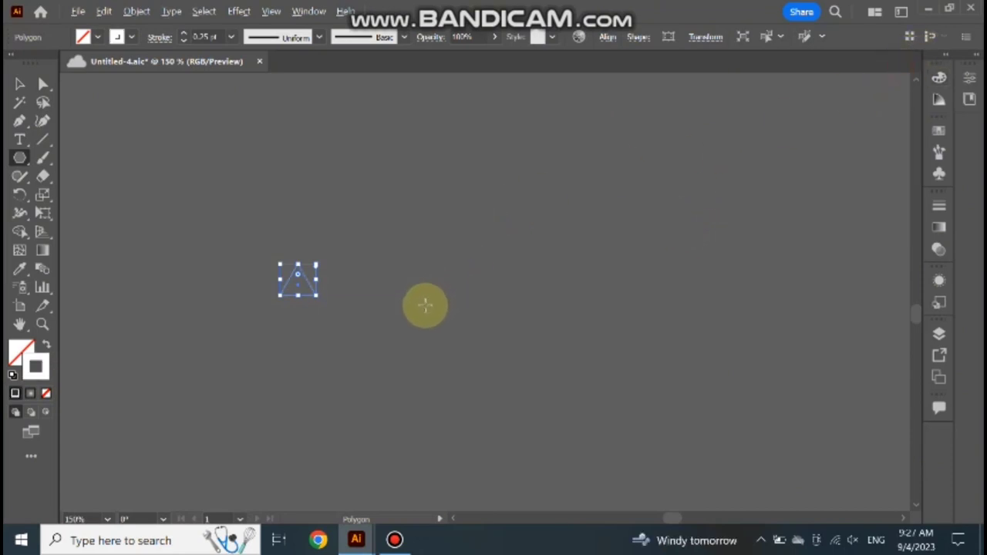
- Center the view on the triangle and move the triangle up and to the left
scroll(425, 307, "up", 2)
left_click_drag(342, 283, 500, 351)
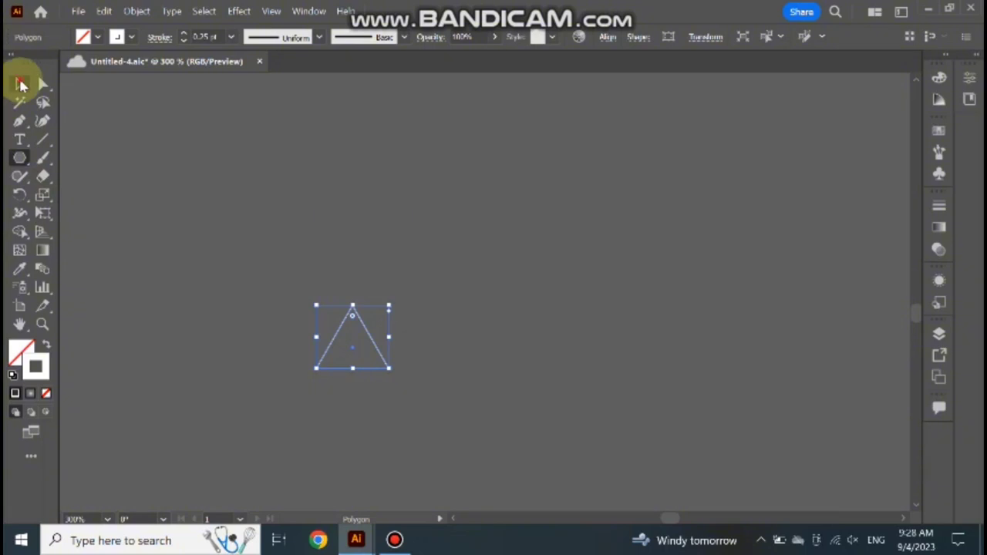
left_click(20, 84)
left_click(173, 179)
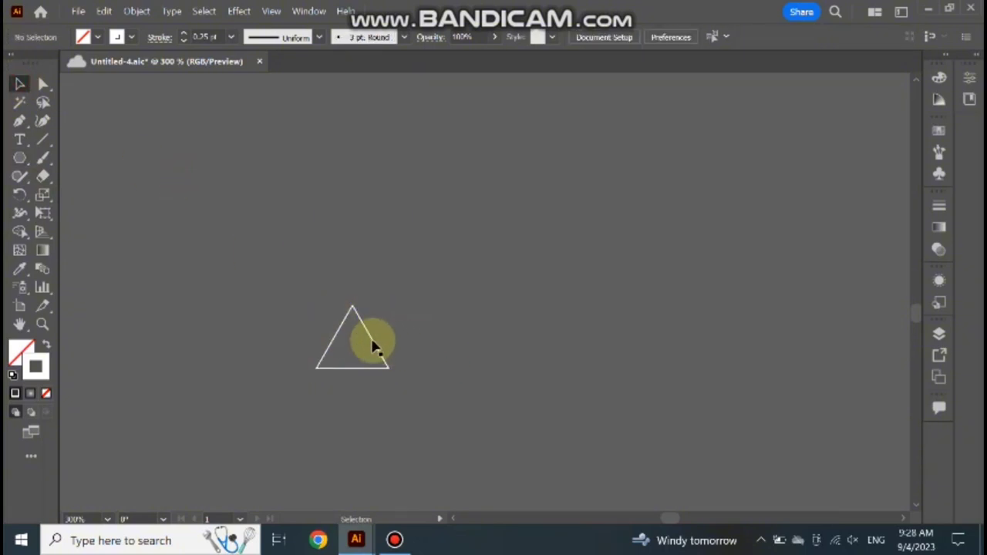
left_click_drag(366, 342, 353, 258)
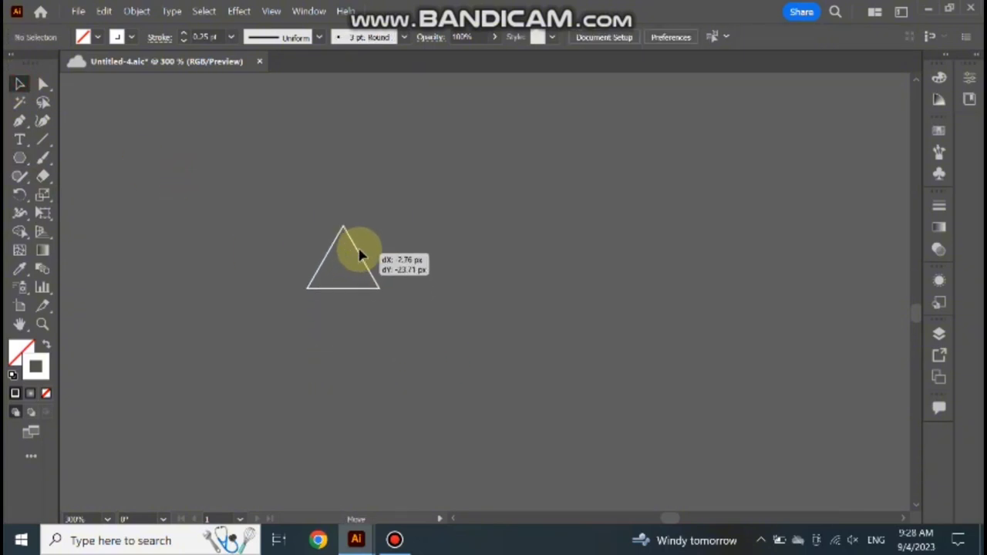
- Draw and undo a test polygon, then open Polygon settings at the triangle's apex
left_click(19, 158)
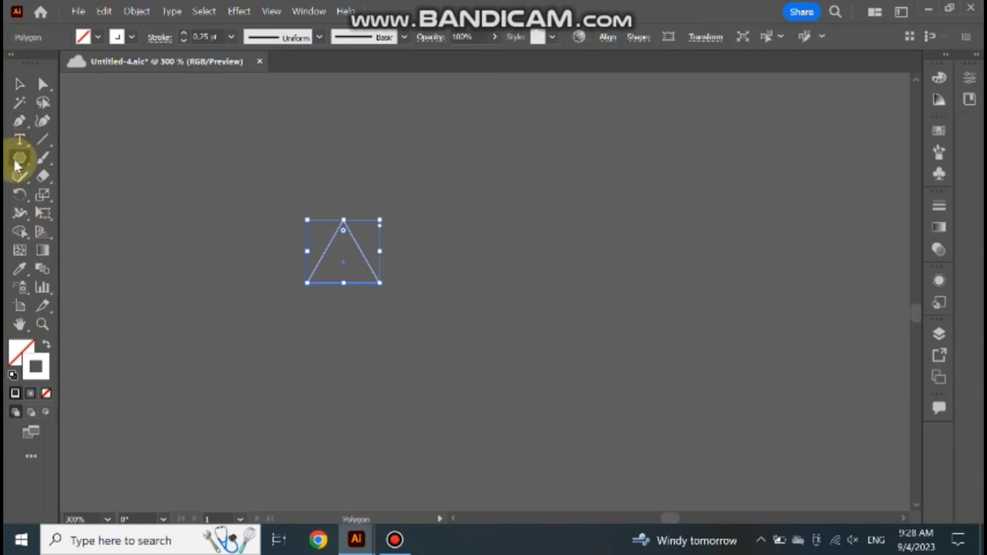
left_click(20, 85)
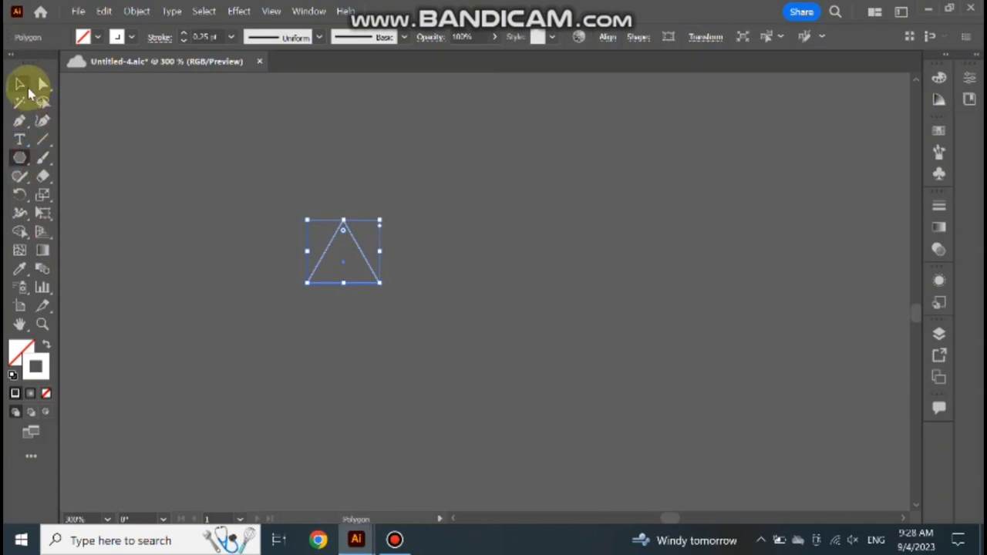
left_click(276, 241)
left_click(19, 158)
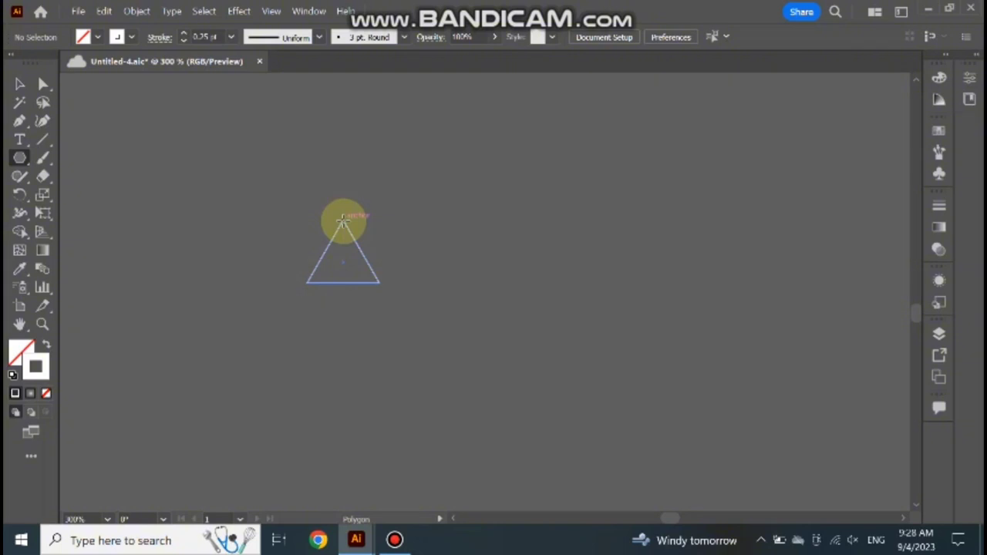
left_click_drag(343, 221, 354, 233)
key("ctrl+z")
left_click(343, 221)
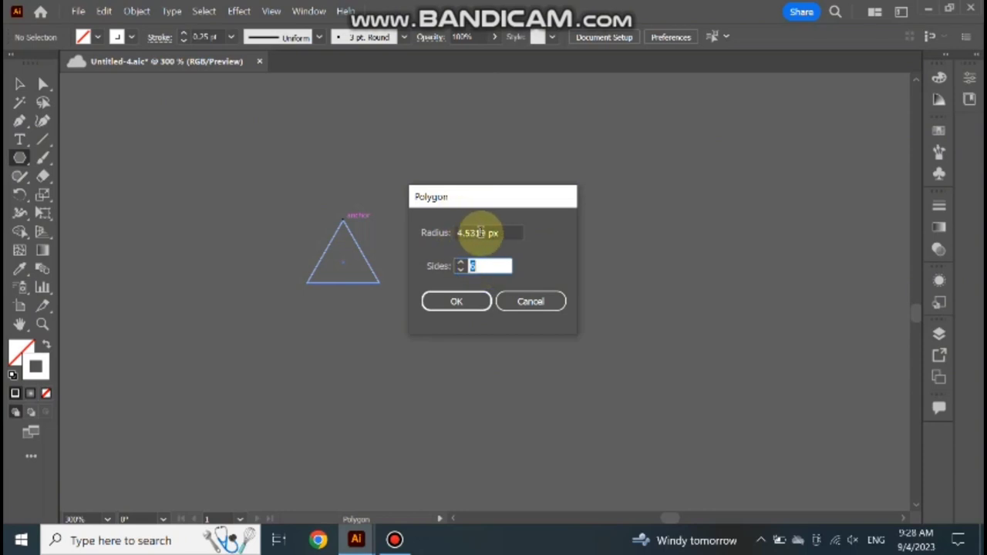
- Create a six-sided polygon at the apex, then delete the oversized result
type("6")
double_click(483, 233)
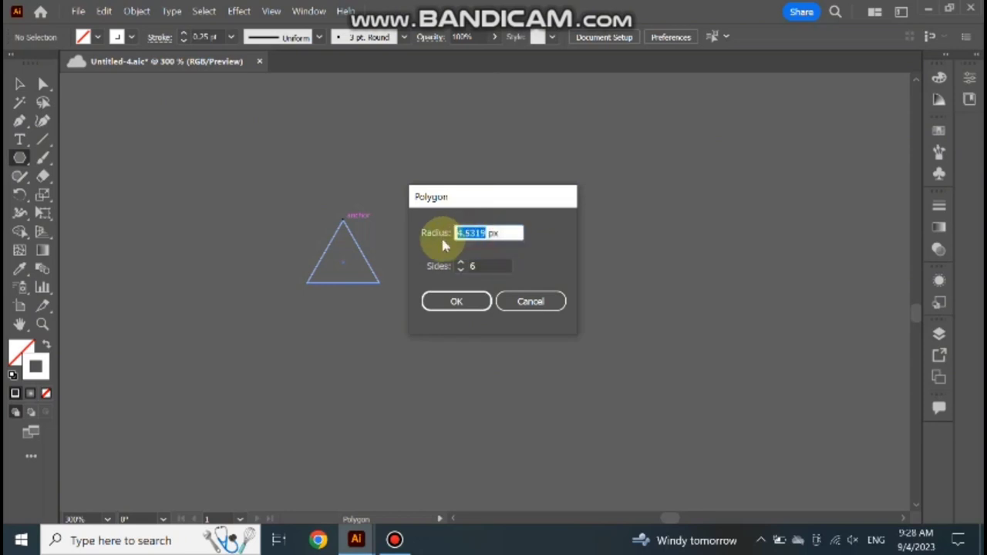
type("40")
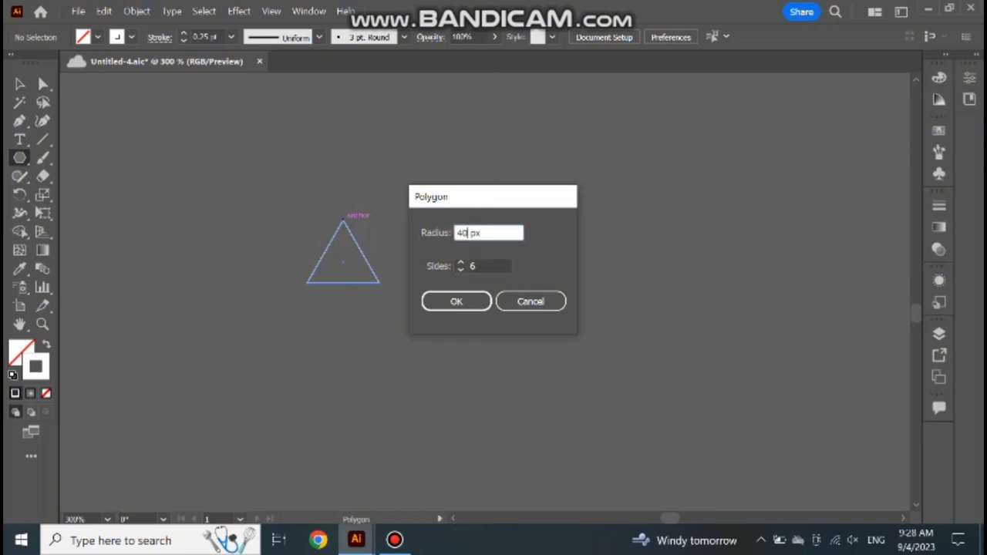
left_click(480, 301)
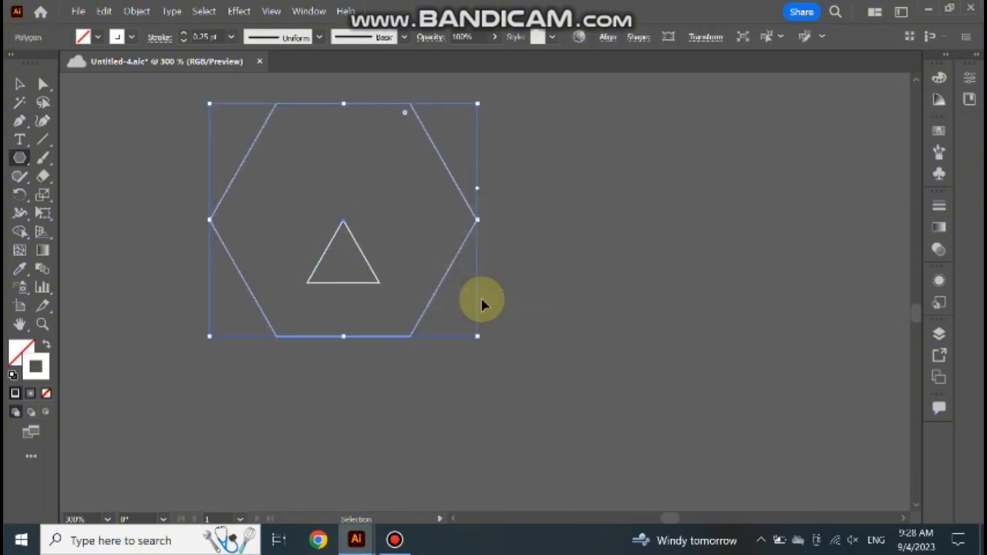
key("Delete")
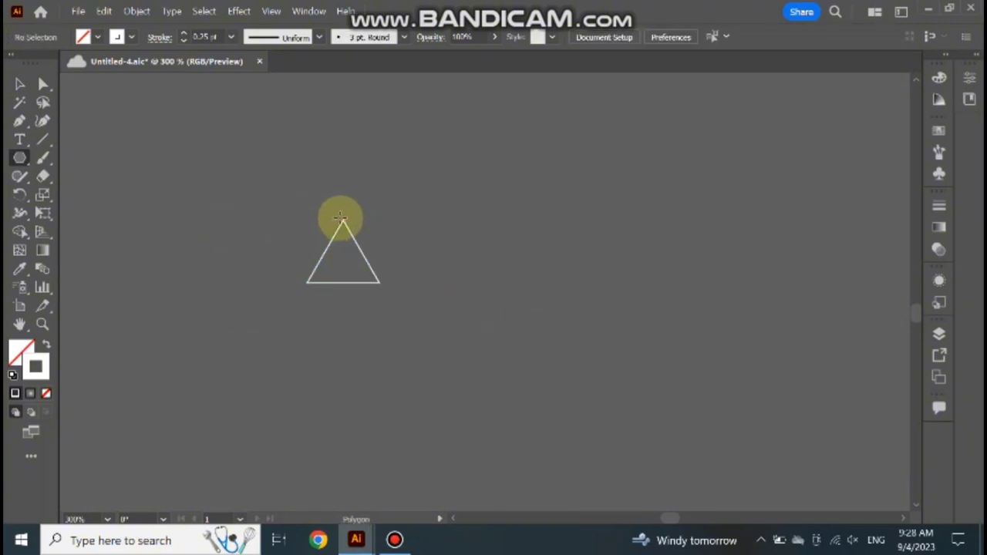
- Place a 6-sided, 5 px radius hexagon on the triangle's apex and rotate it slightly
left_click(343, 219)
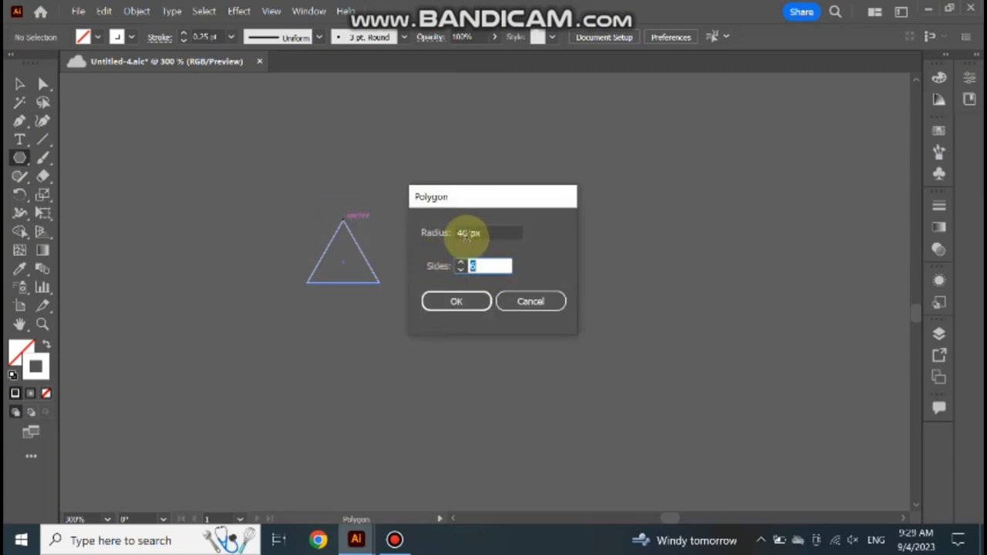
type("6")
left_click(466, 234)
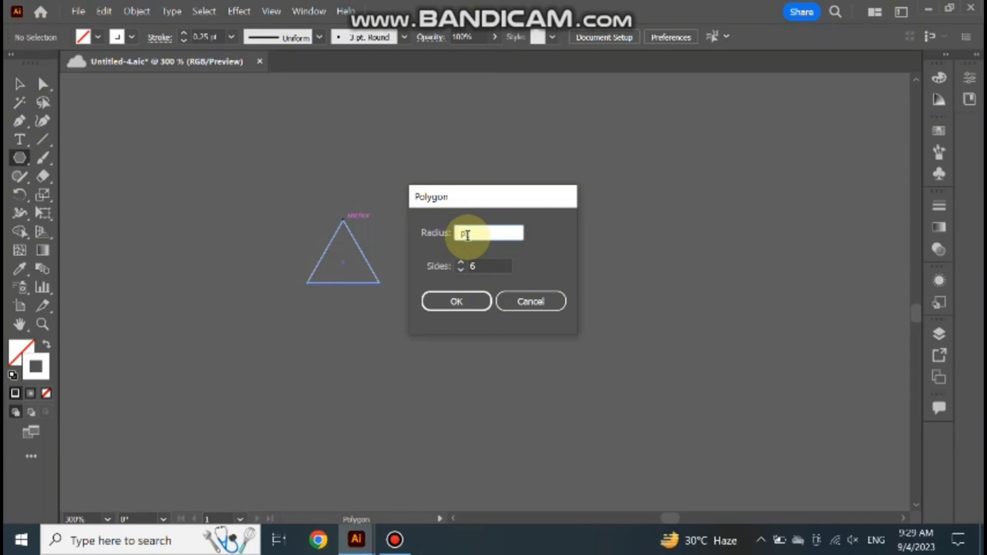
type("5")
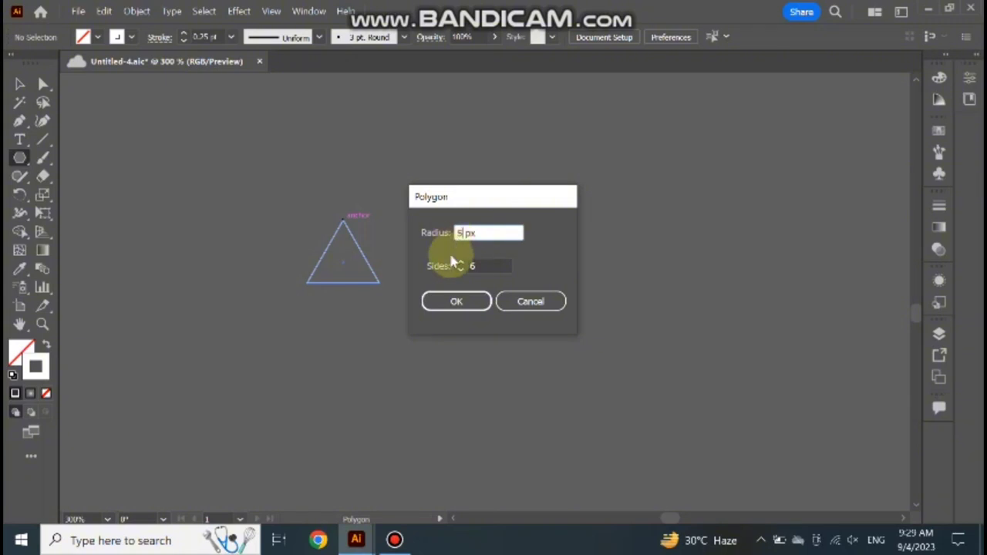
left_click(456, 300)
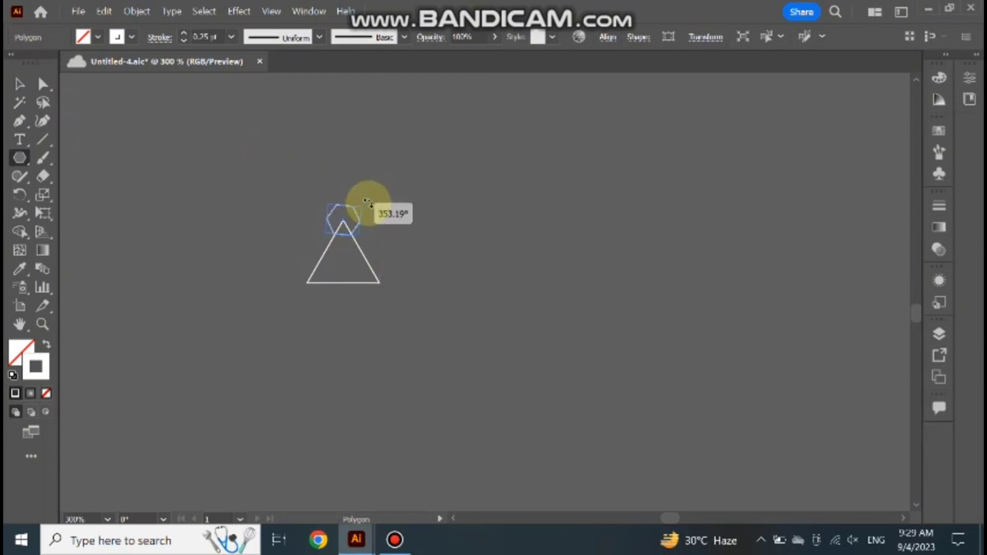
mouse_move(366, 199)
left_mouse_down()
mouse_move(374, 220)
mouse_move(371, 194)
left_mouse_up()
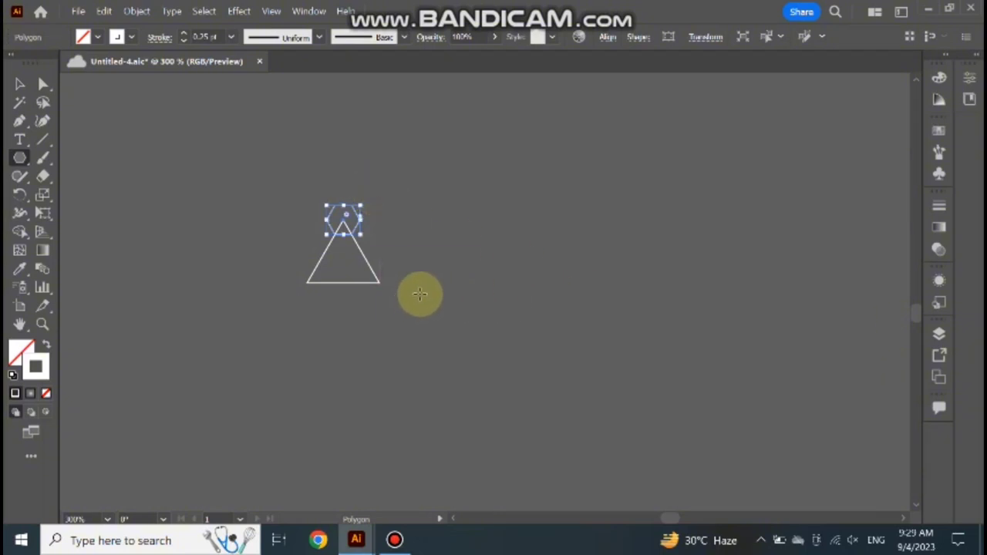
left_click(20, 83)
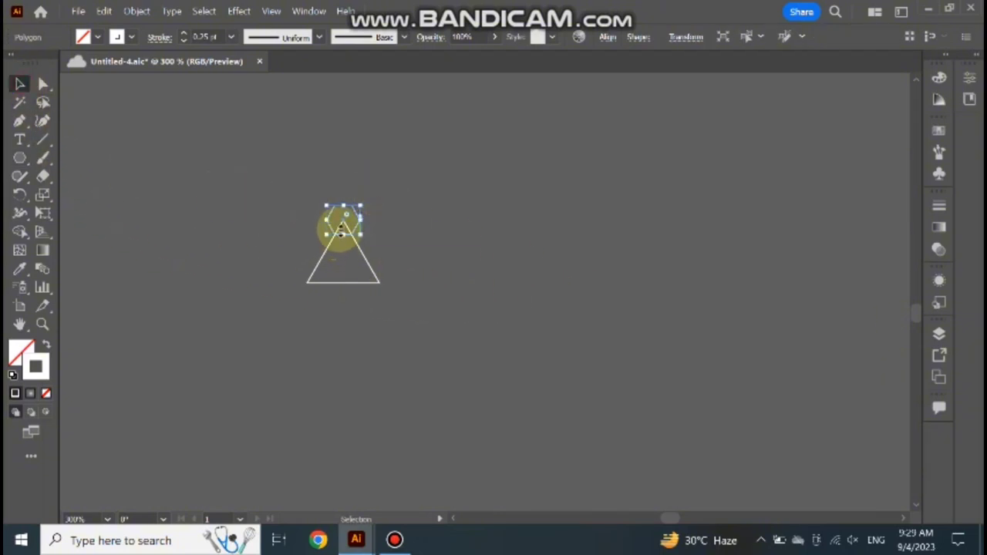
- Fill the hexagon white, copy it to the other corners, and group it with the triangle
left_click(48, 344)
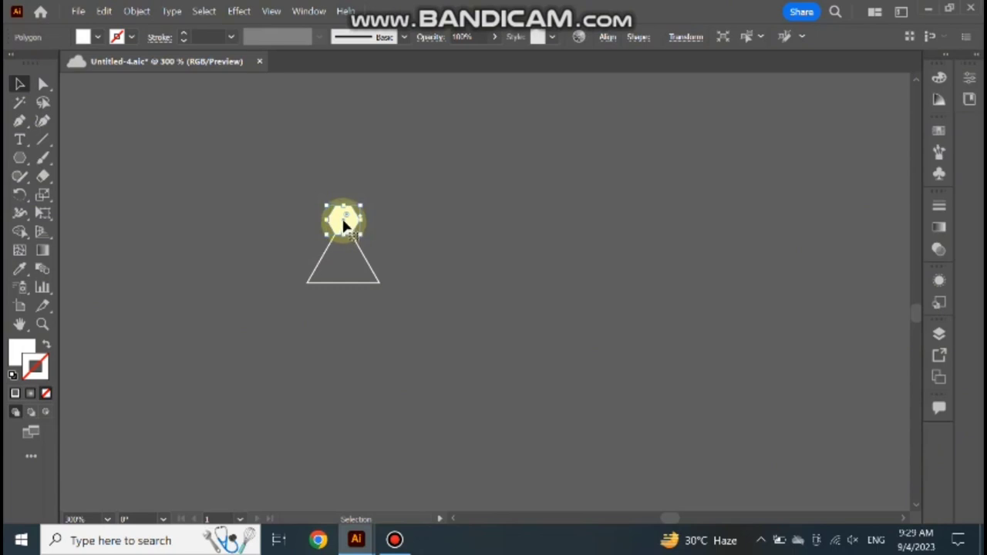
mouse_move(344, 224)
left_mouse_down()
mouse_move(379, 287)
mouse_move(308, 287)
mouse_move(378, 287)
left_mouse_up()
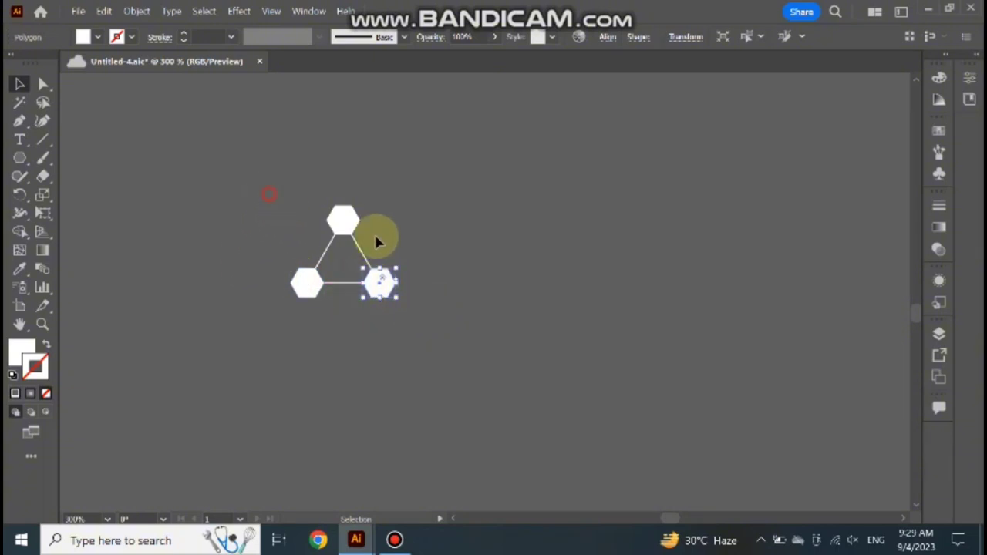
left_click_drag(269, 193, 512, 308)
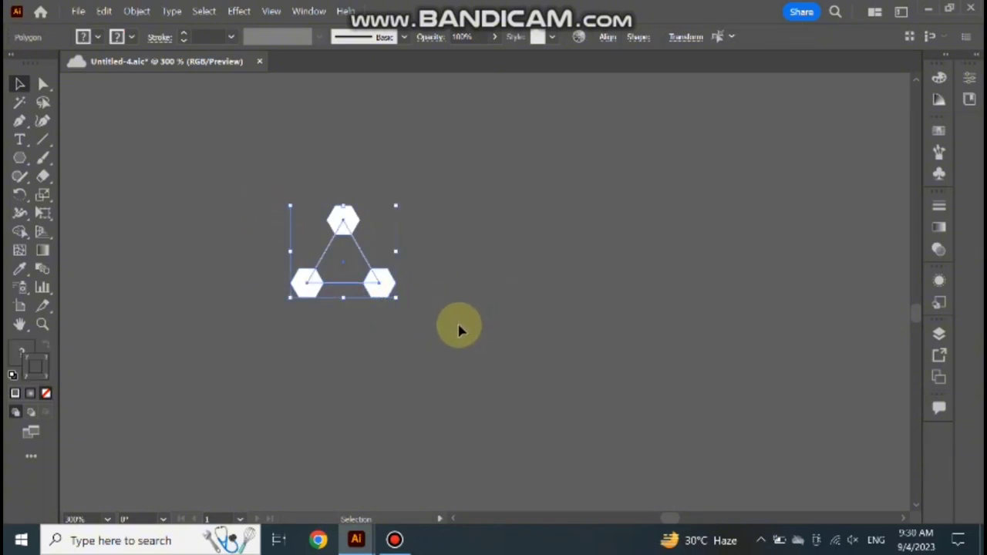
right_click(424, 287)
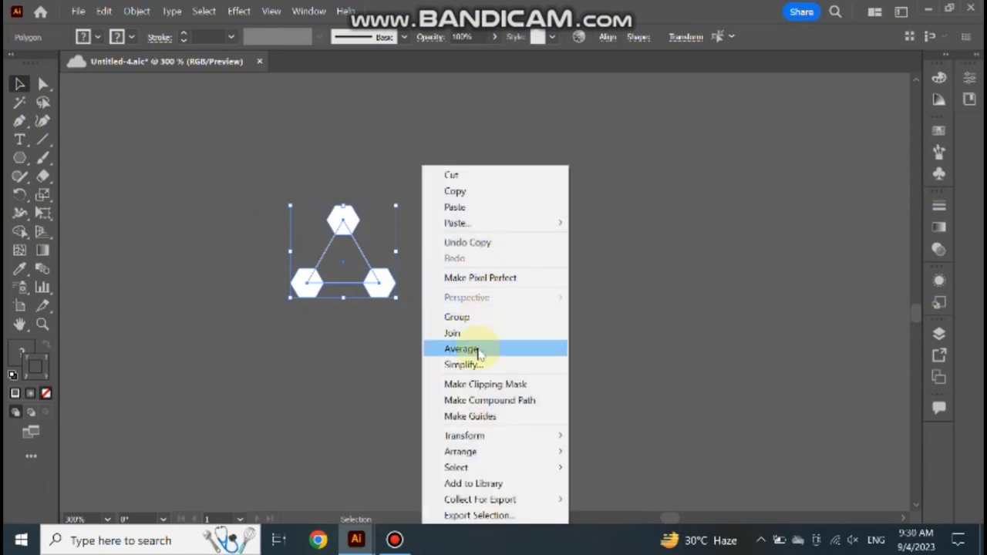
left_click(478, 324)
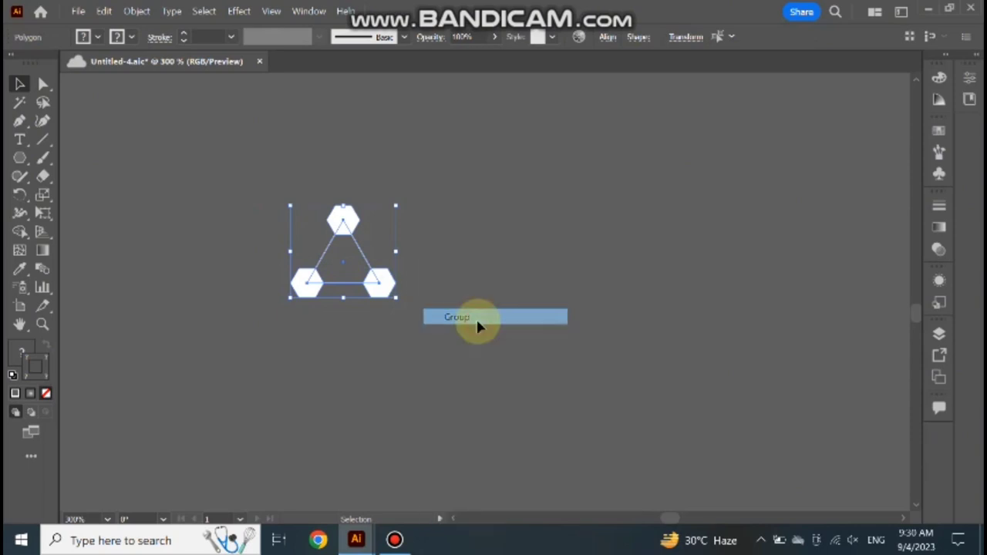
- Move the hexagon-and-triangle group left and show its Appearance settings
left_click(325, 266)
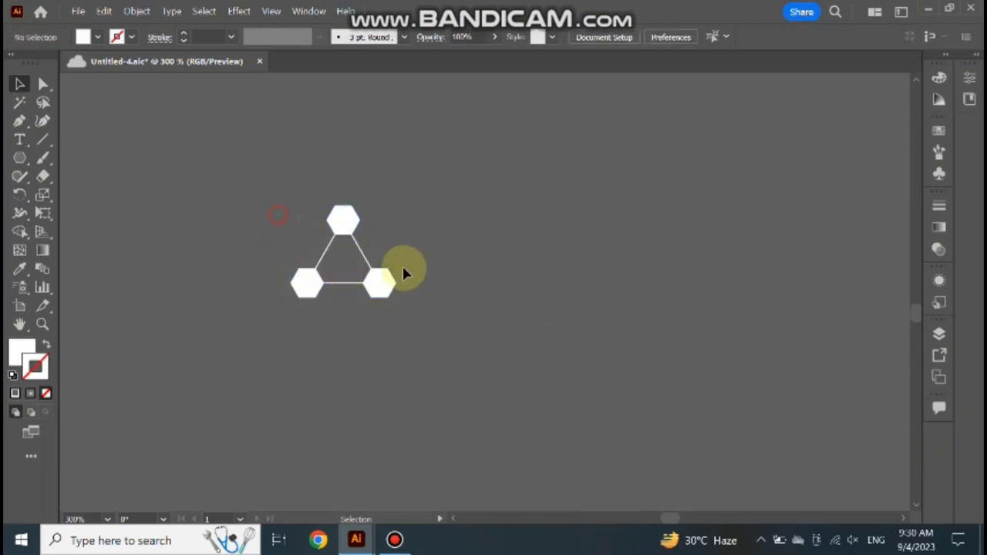
left_click(395, 284)
left_click_drag(334, 266, 236, 260)
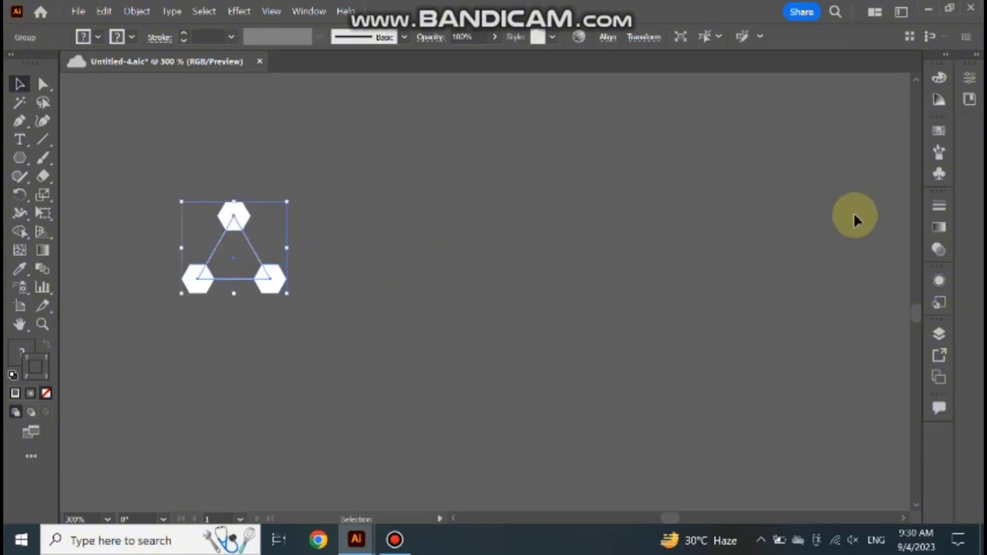
left_click(940, 282)
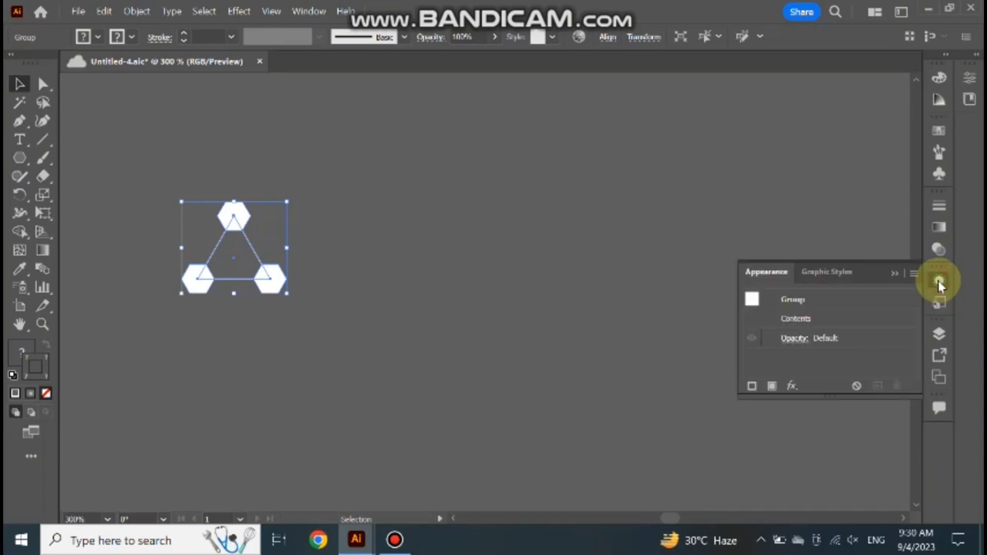
- Apply a 17 px Feather effect to the hexagon-and-triangle group
left_click(792, 386)
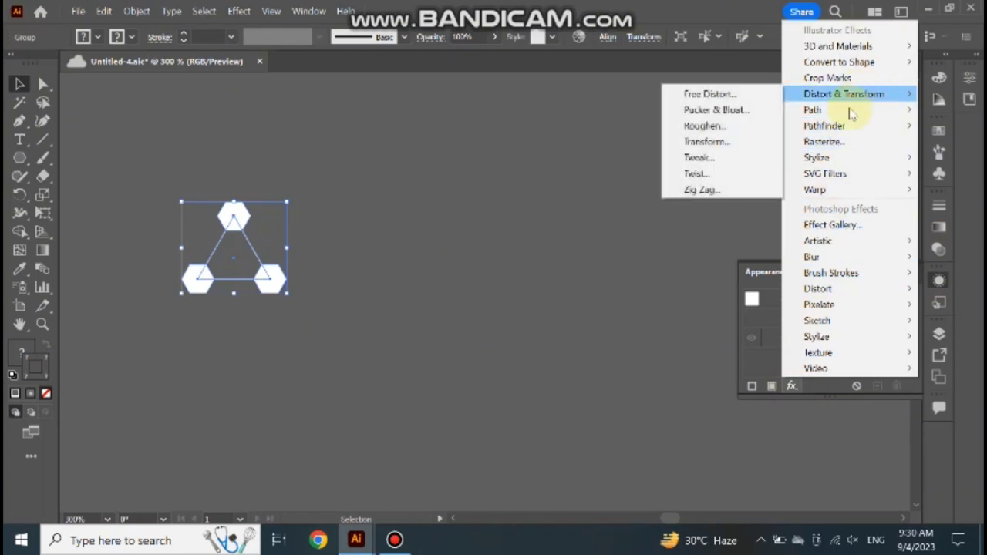
mouse_move(817, 158)
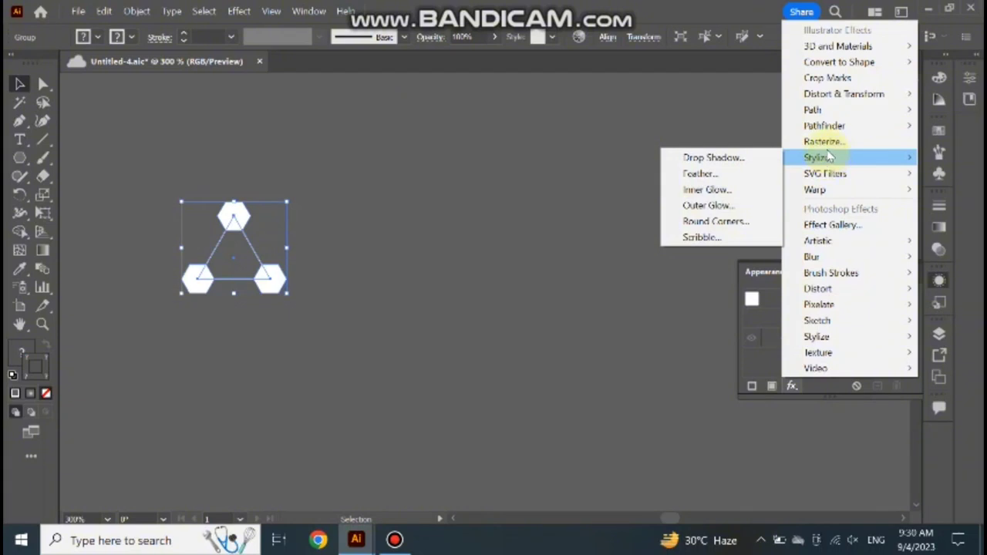
left_click(744, 177)
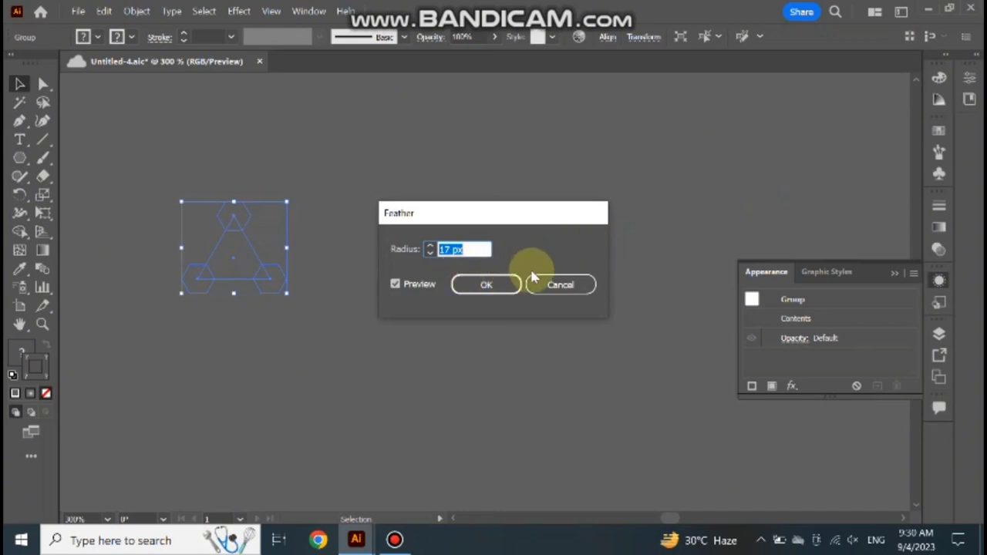
left_click(557, 284)
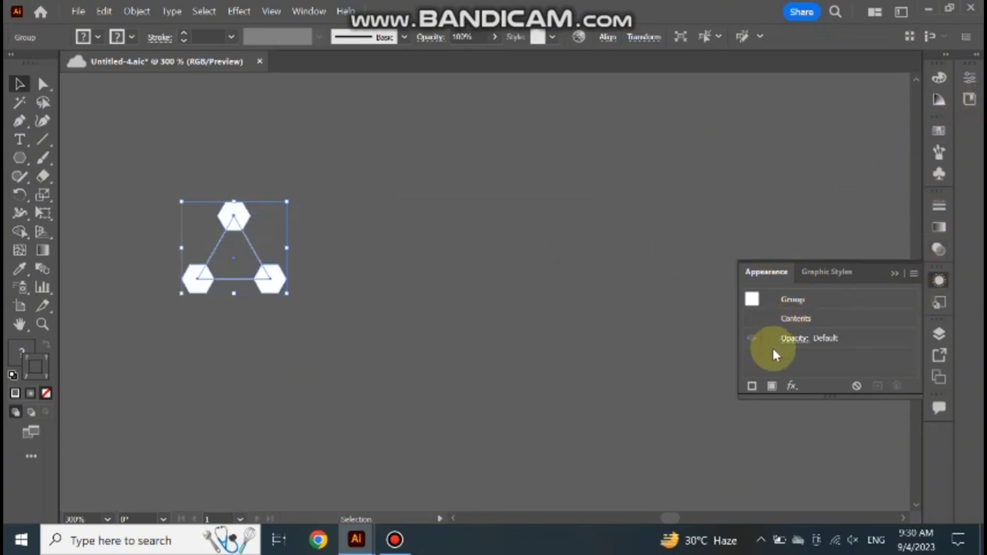
left_click(791, 387)
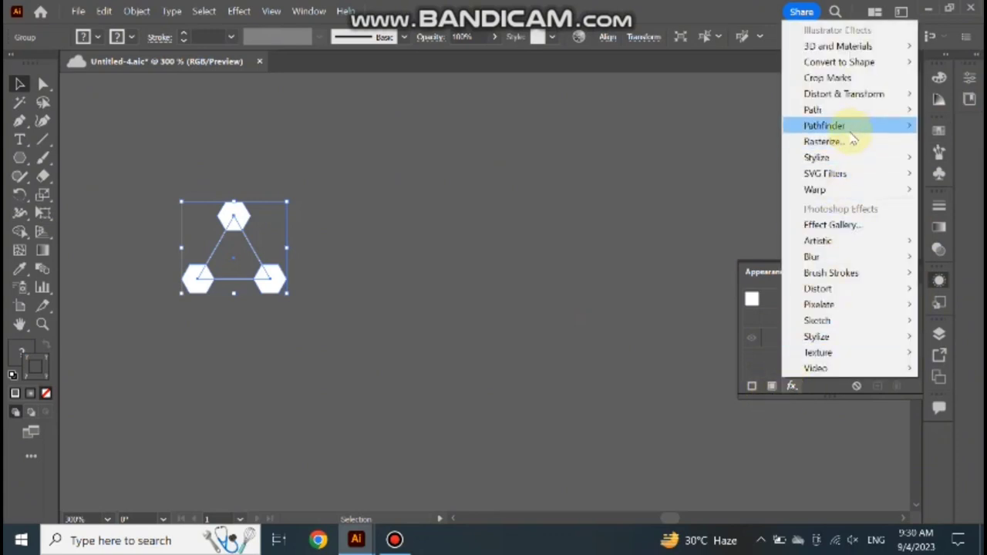
mouse_move(817, 157)
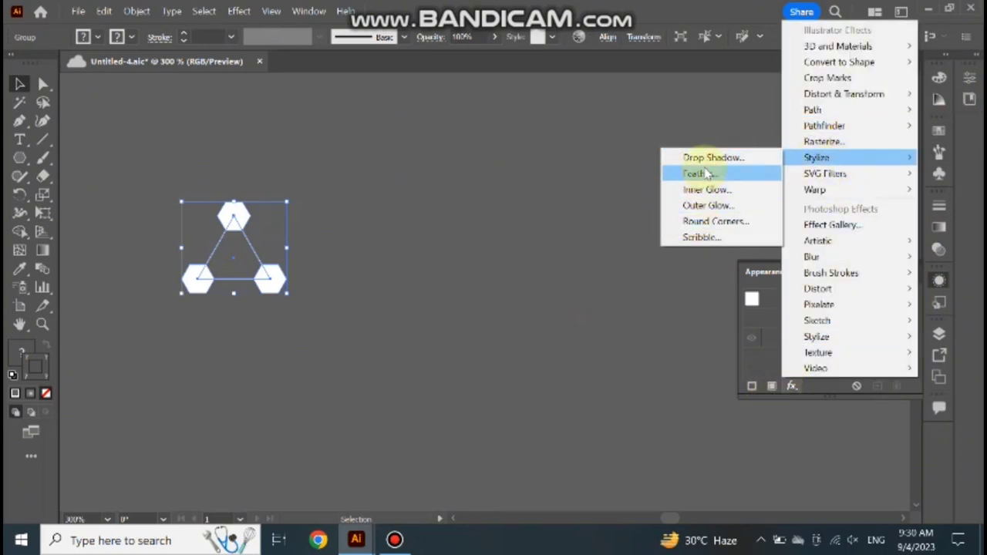
left_click(706, 175)
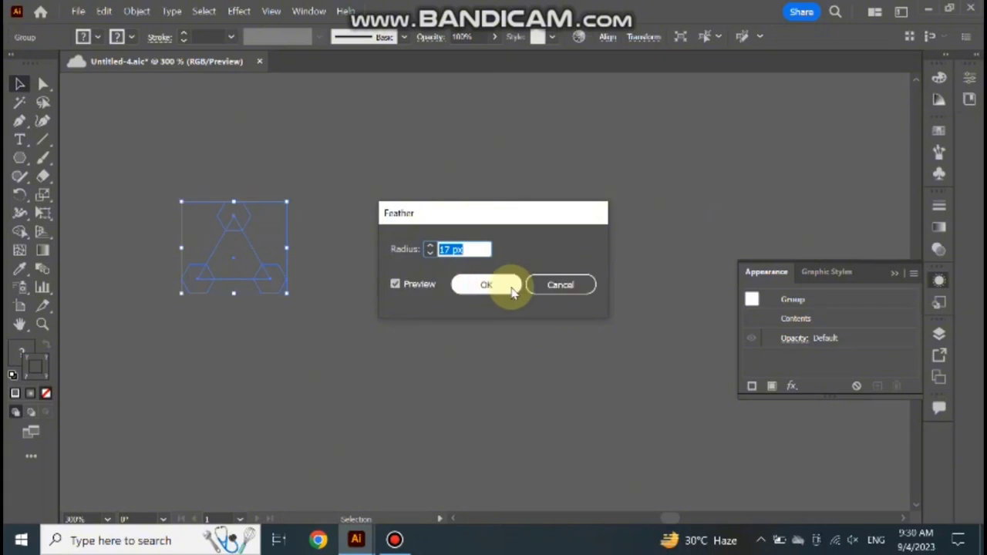
left_click(505, 285)
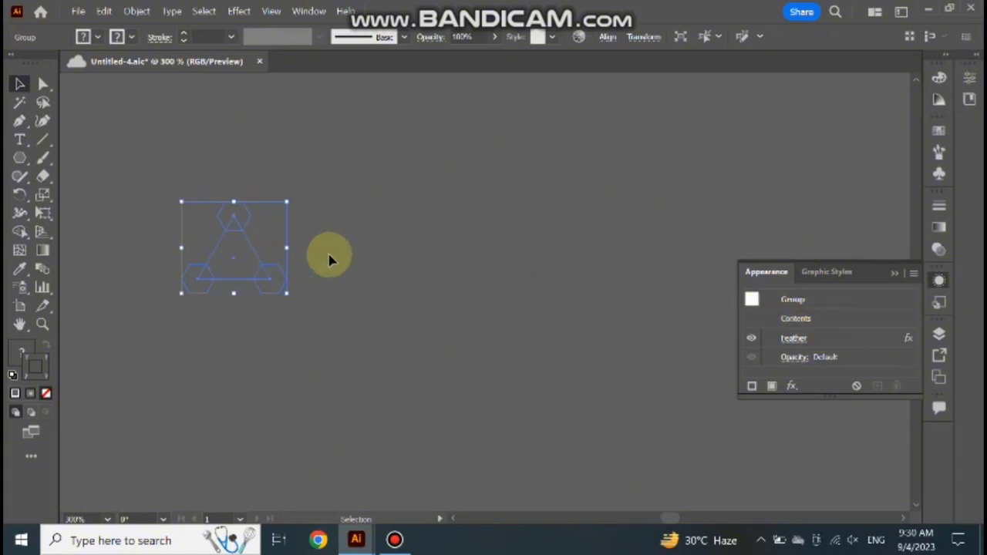
- Restore the crisp, unfeathered hexagon group, reselect it, and choose the Transform distortion effect
key("a")
key("v")
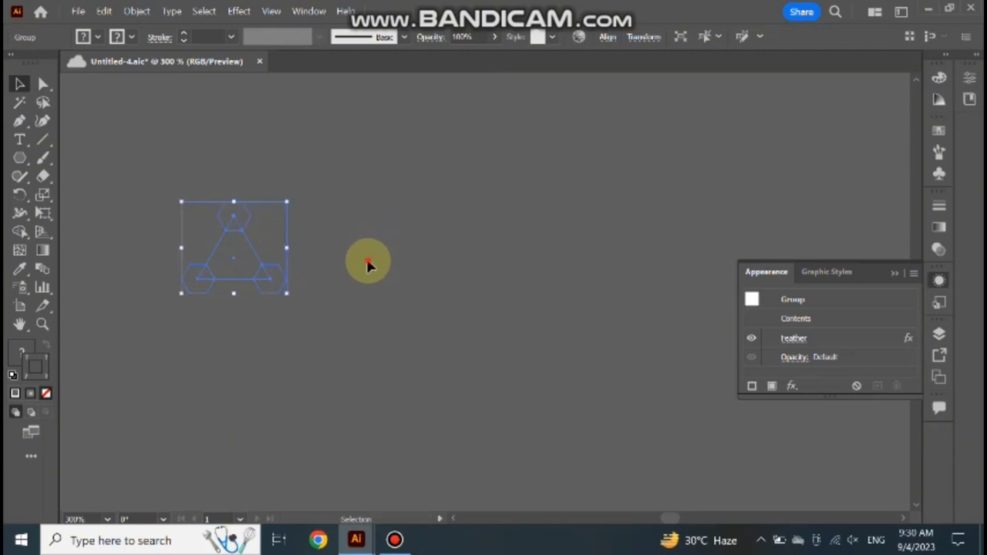
key("Delete")
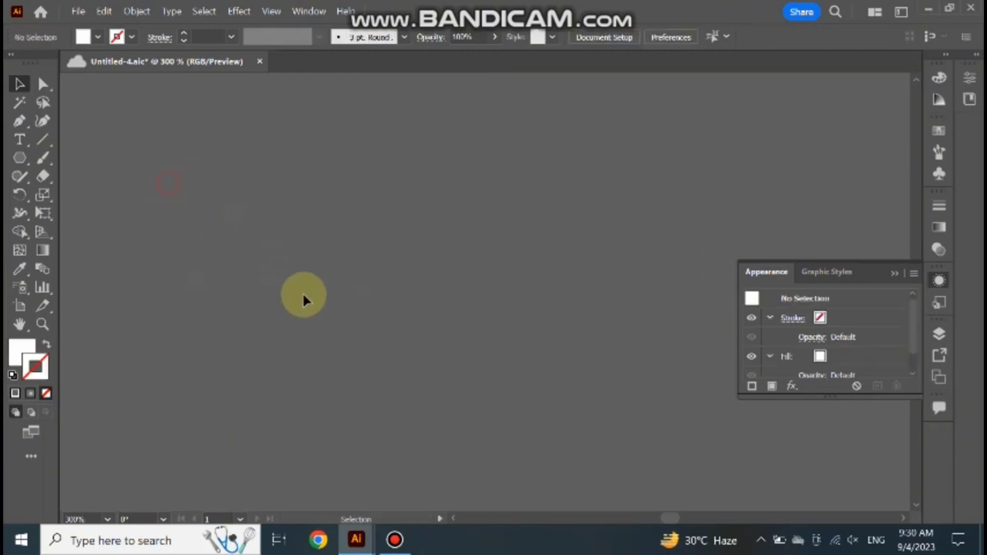
key("ctrl+z")
key("a")
key("v")
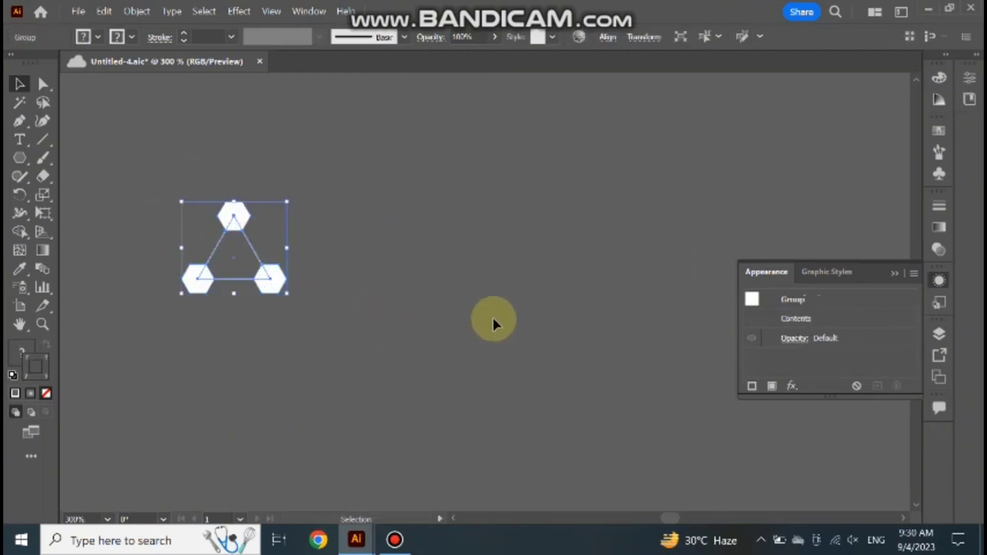
left_click(793, 388)
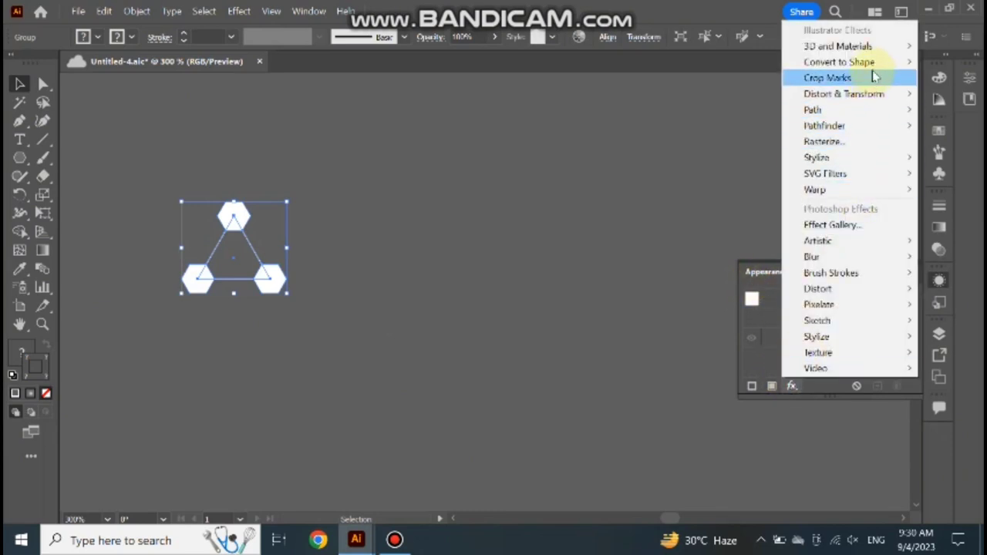
mouse_move(844, 93)
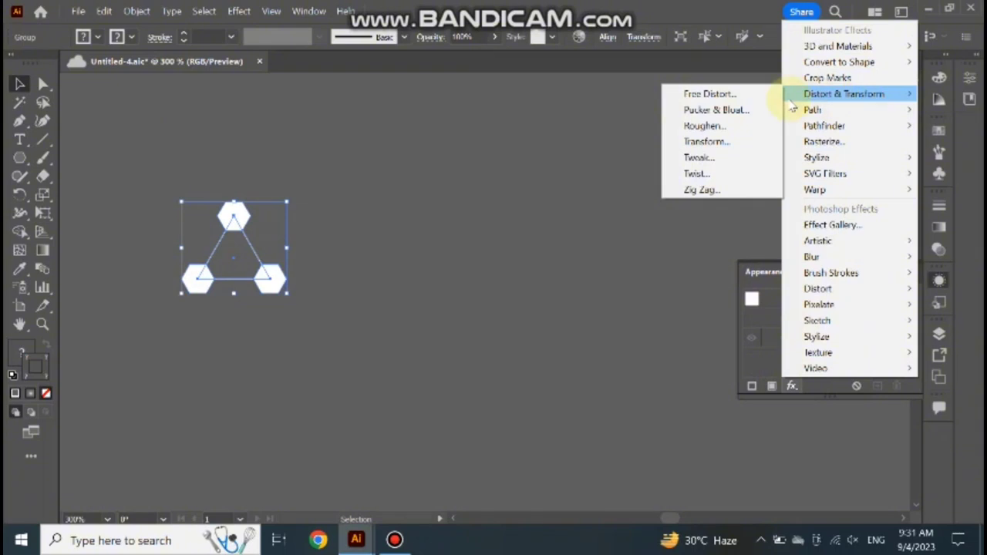
left_click(727, 143)
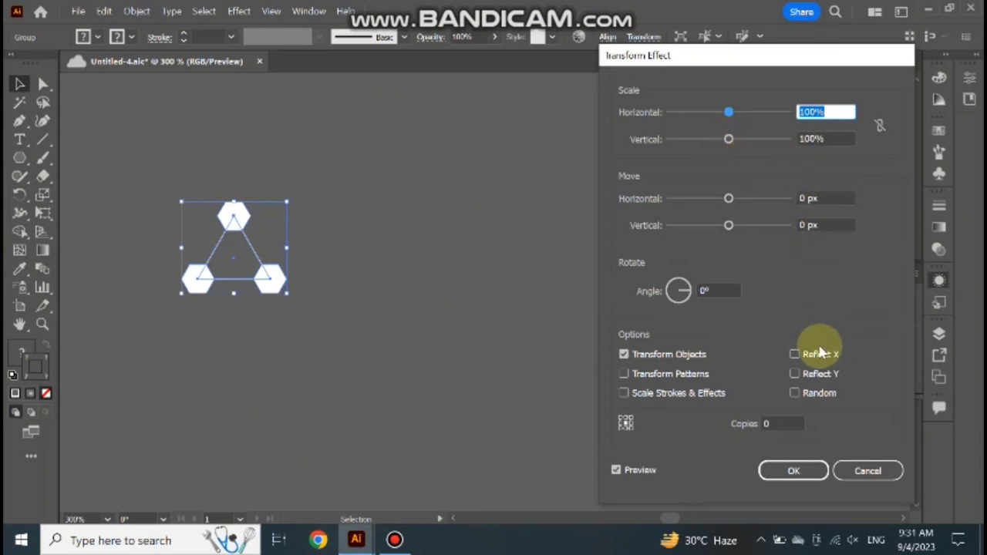
- Set the Transform effect's Move Horizontal value to 21.5 px
left_click(808, 198)
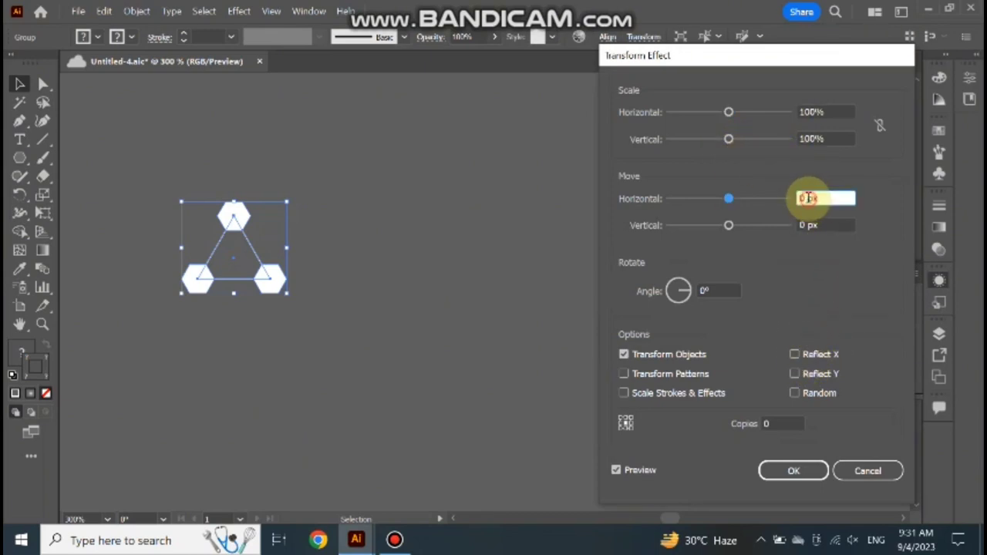
double_click(807, 198)
key("Up")
key("Up")
key("Up")
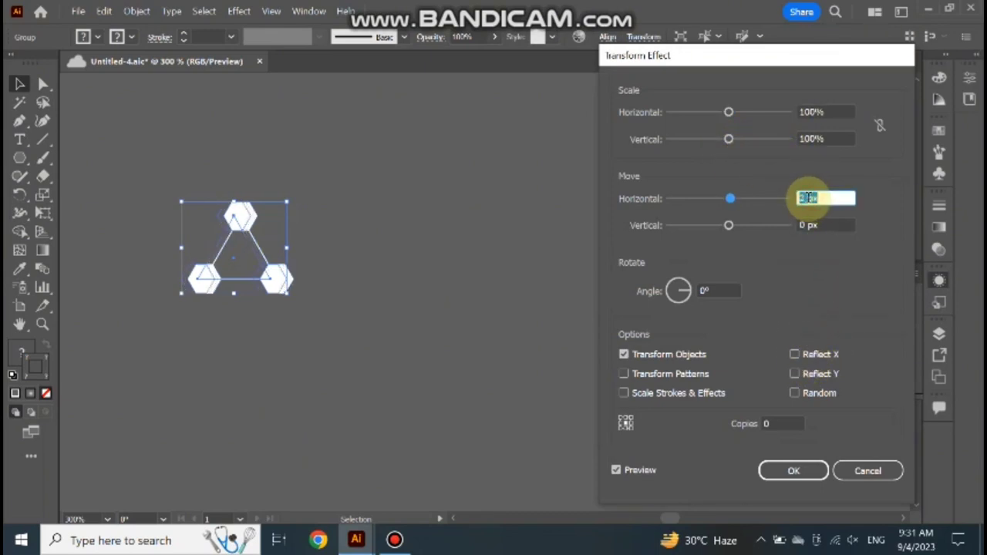
key("Up")
key("Up")
key("Up")
key("Up")
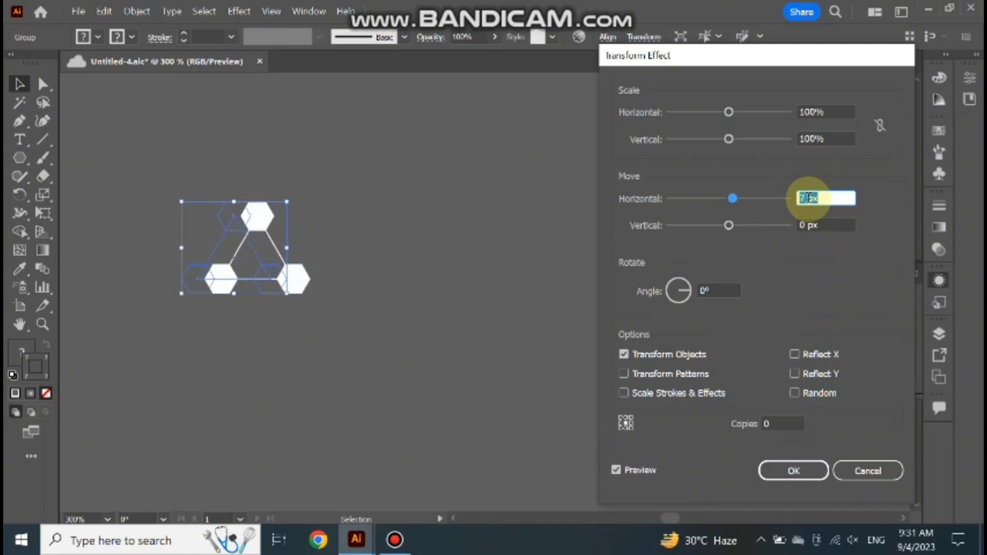
key("Up")
key("Up")
key("Up")
key("Up")
key("Up")
key("Up")
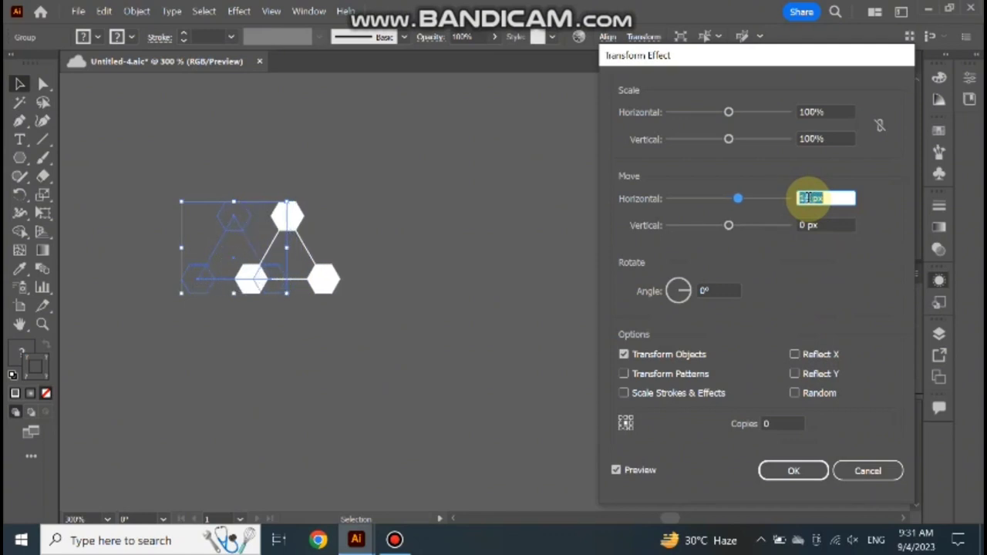
key("Up")
key("Up")
key("Up")
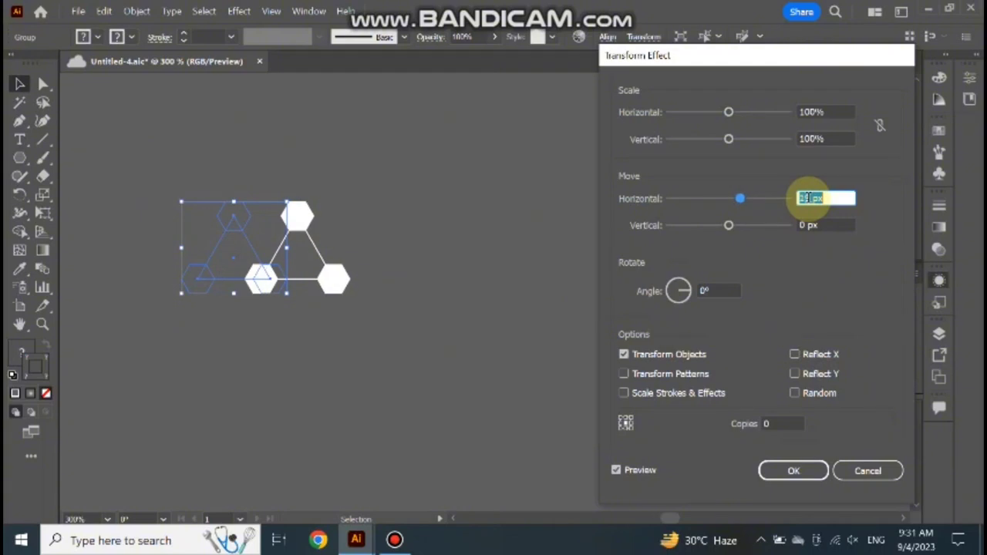
key("Up")
key("Up")
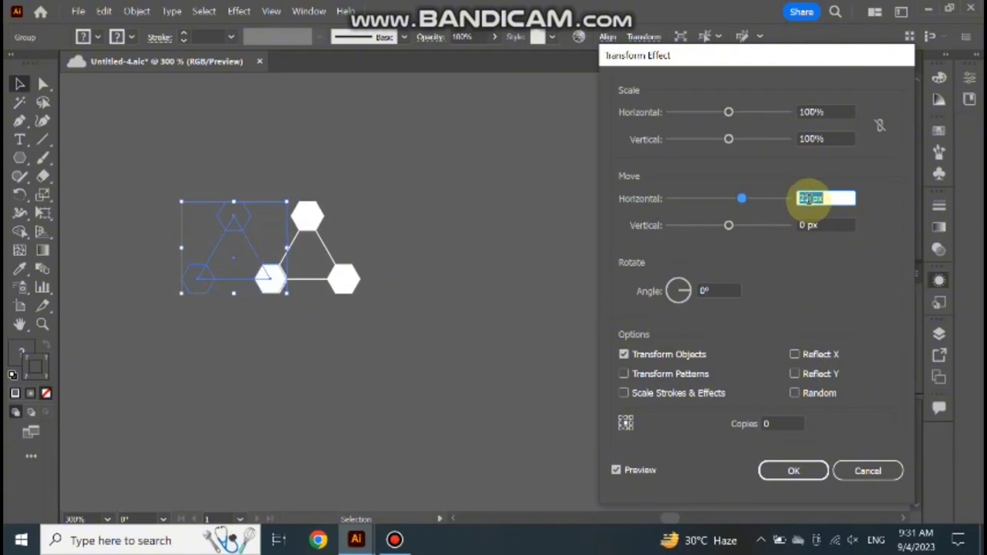
key("Down")
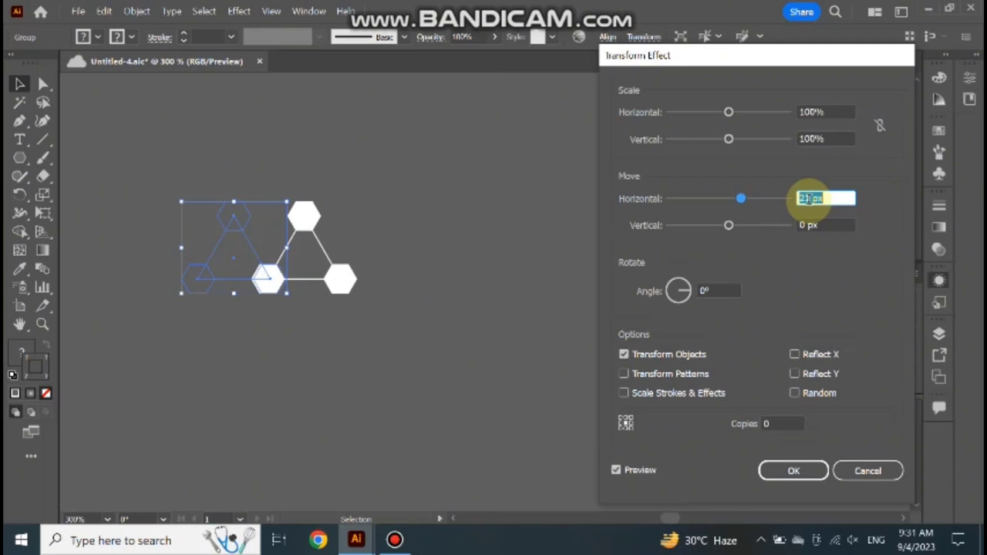
key("Up")
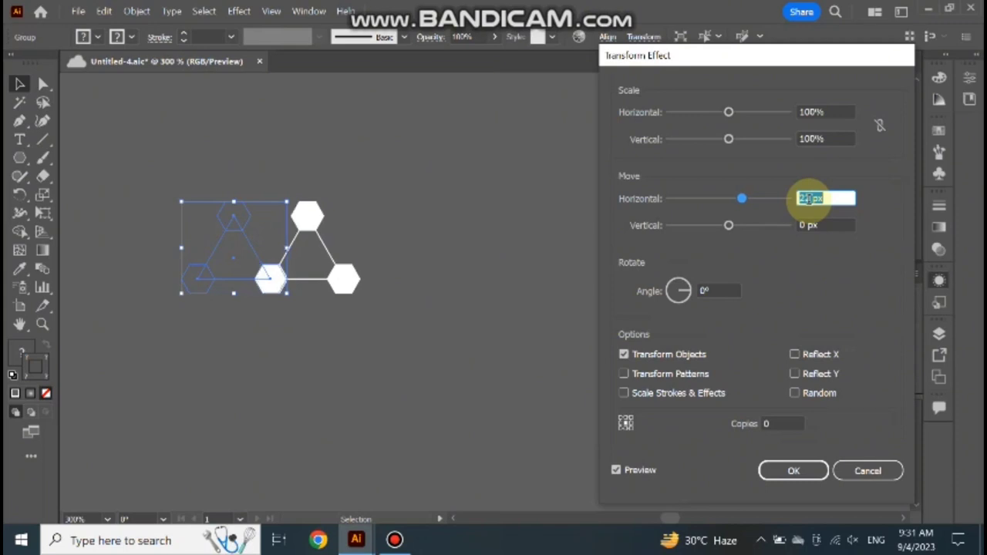
key("Down")
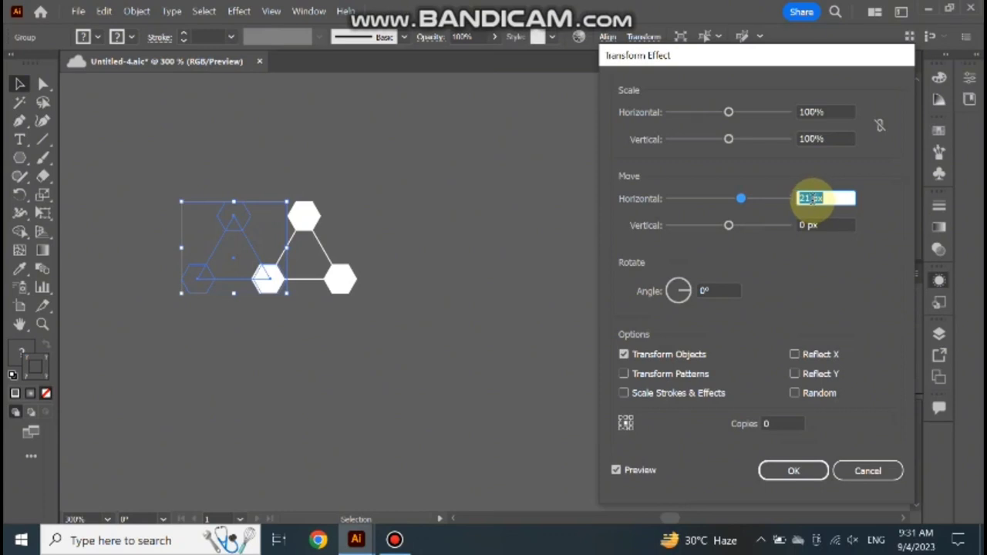
left_click(813, 199)
type(".5")
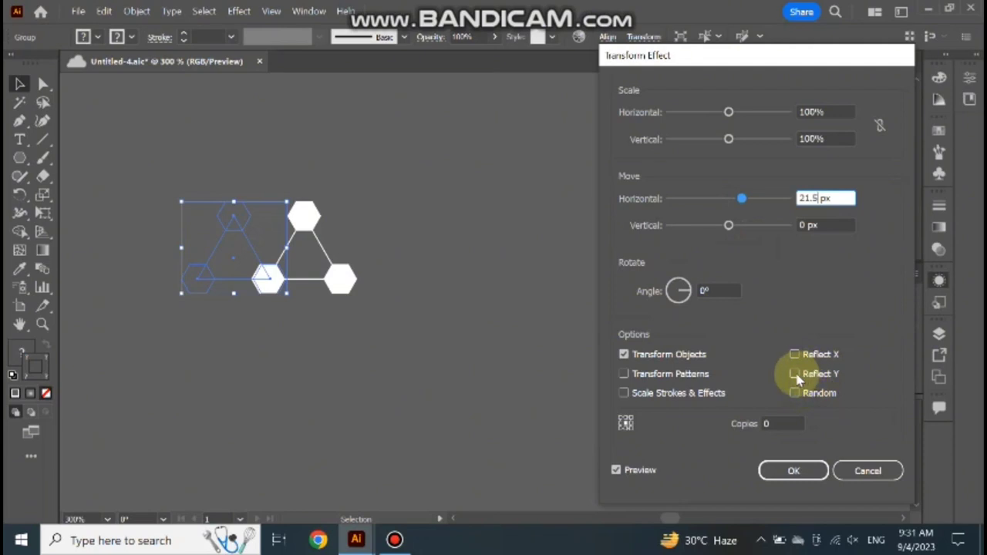
- Turn on Reflect Y, keep Move Vertical at 0 px, and set Copies to 60
left_click(796, 374)
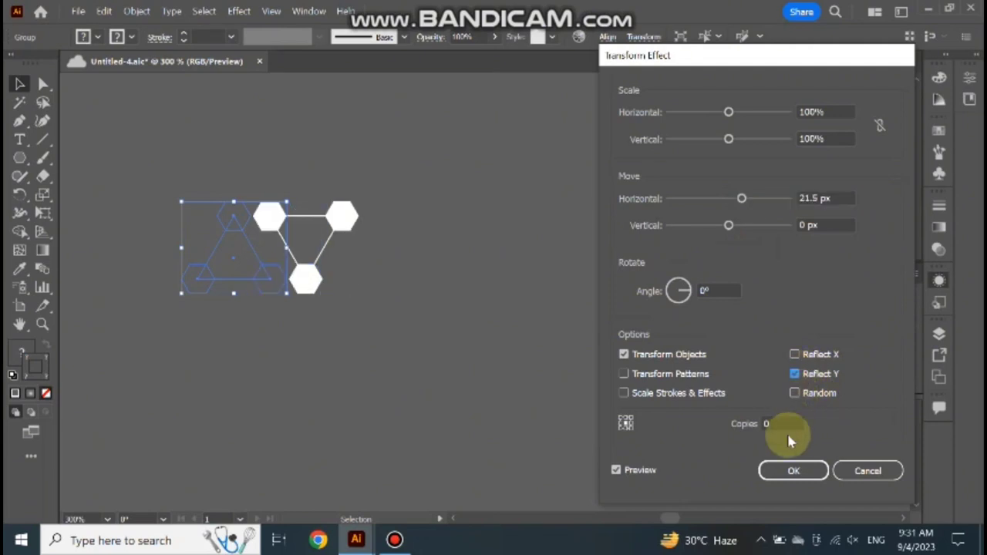
double_click(774, 423)
key("Up")
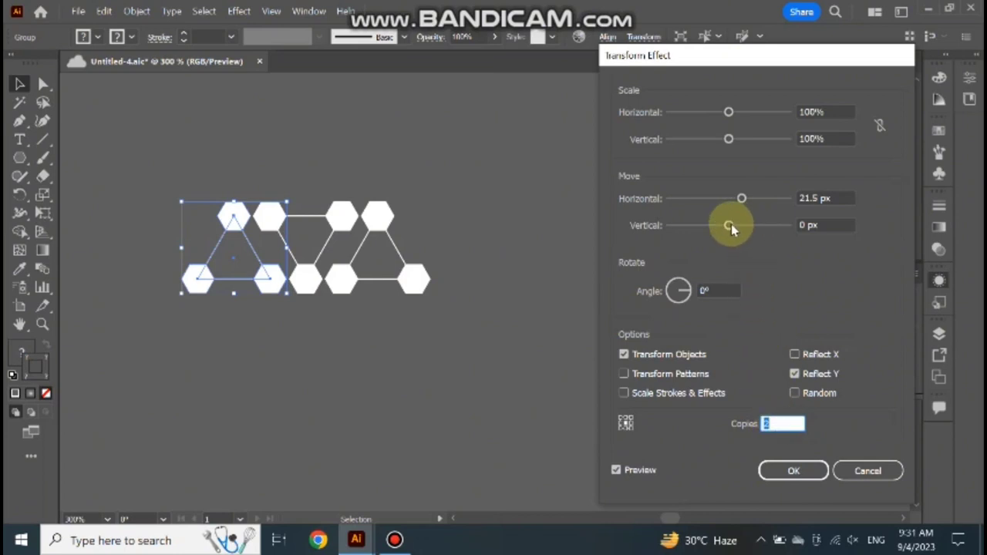
left_click_drag(729, 225, 712, 229)
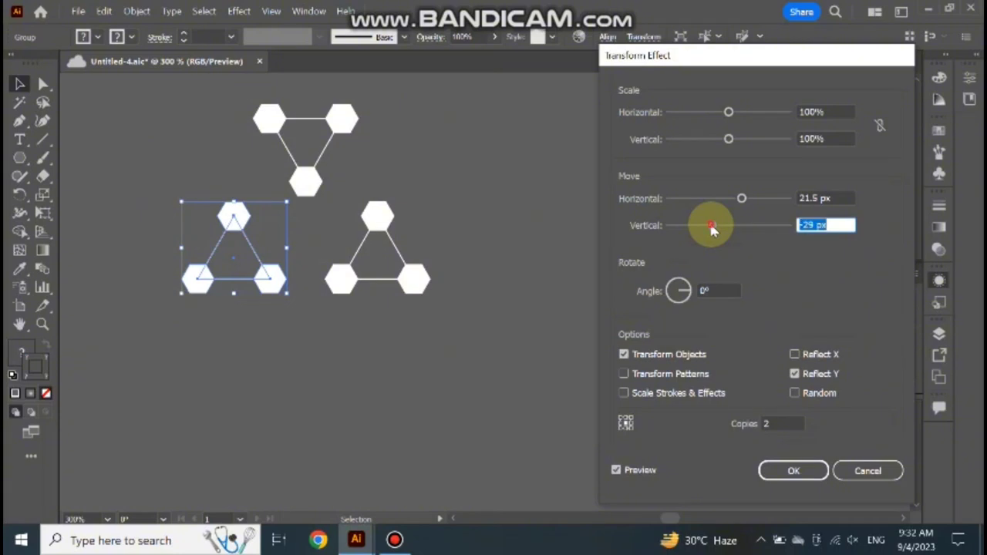
left_click_drag(712, 229, 729, 229)
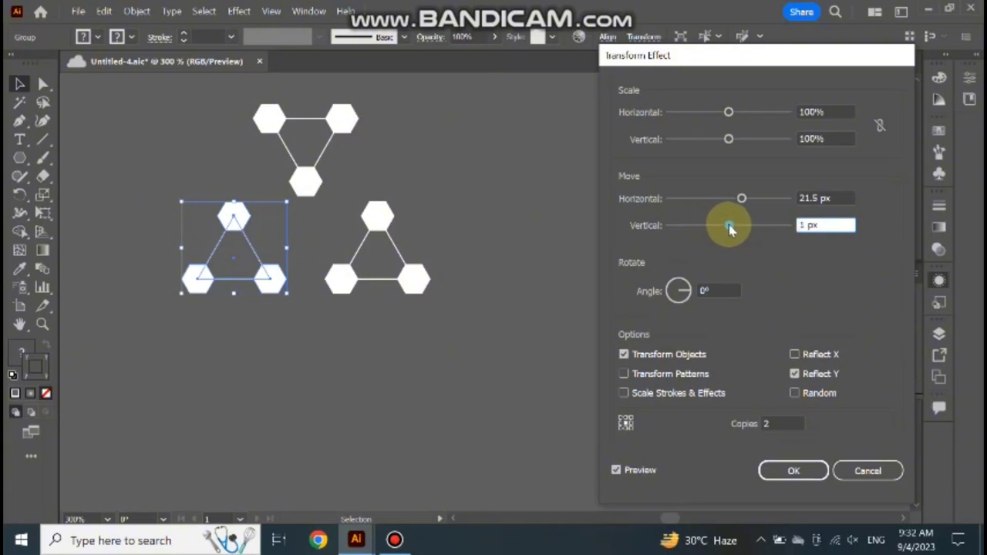
left_click_drag(730, 229, 728, 229)
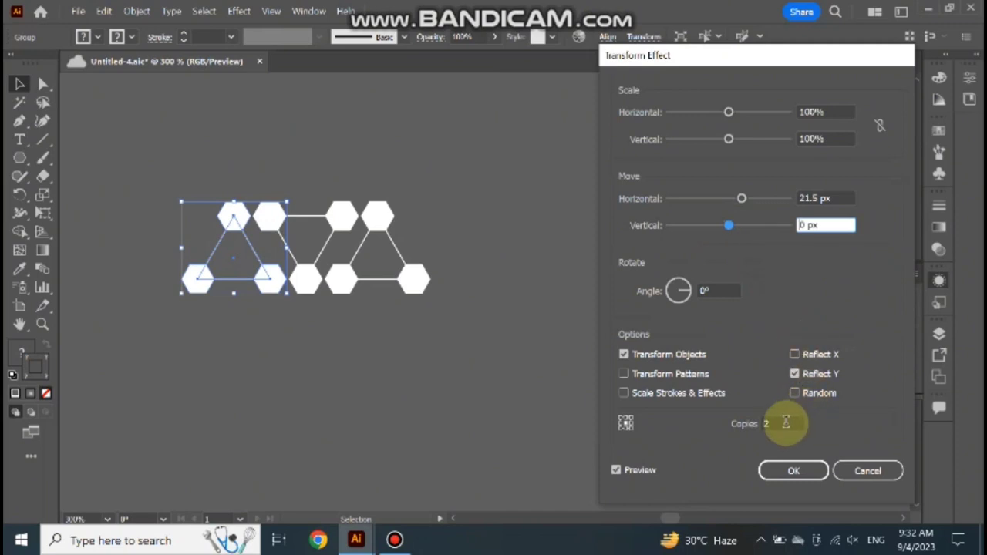
left_click(779, 423)
scroll(782, 423, "up", 3)
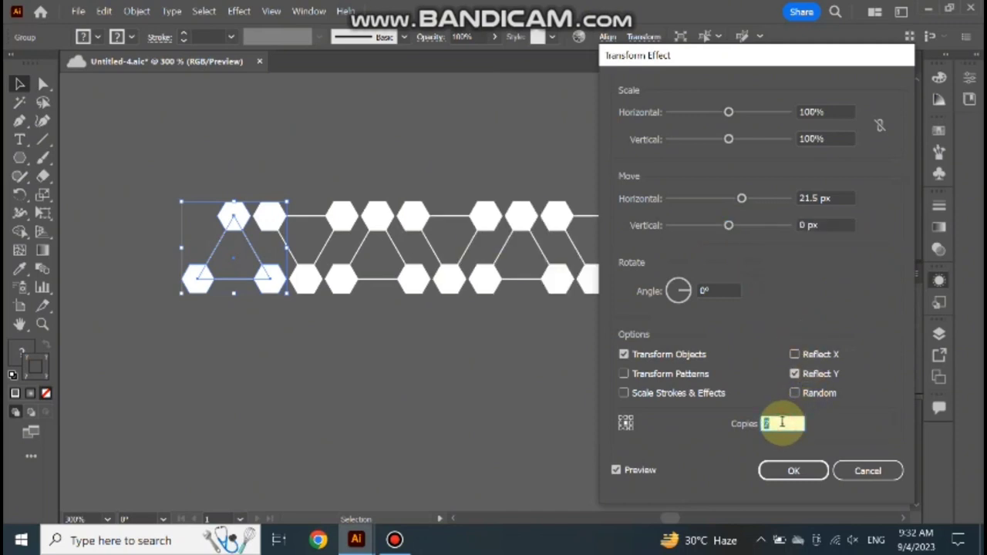
scroll(783, 423, "up", 3)
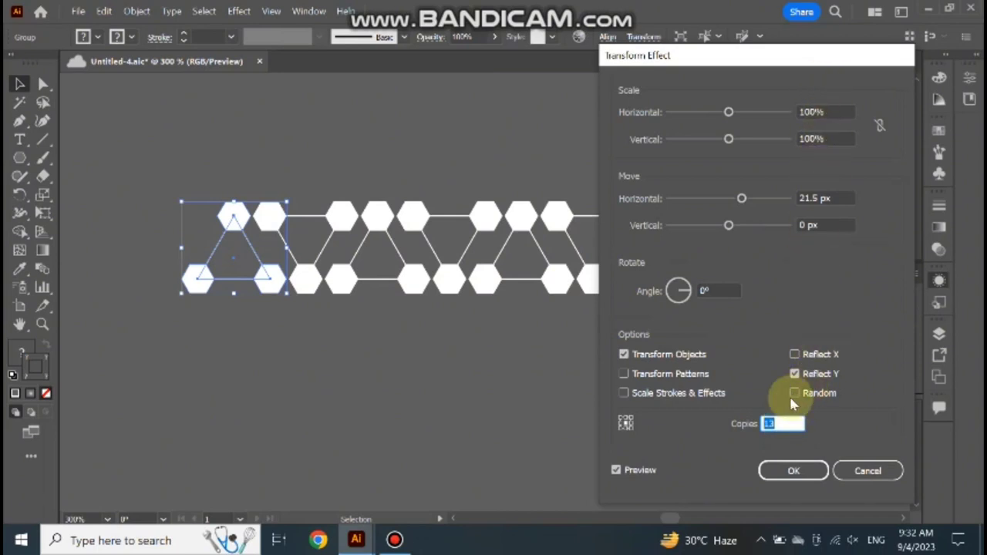
type("6")
type("0")
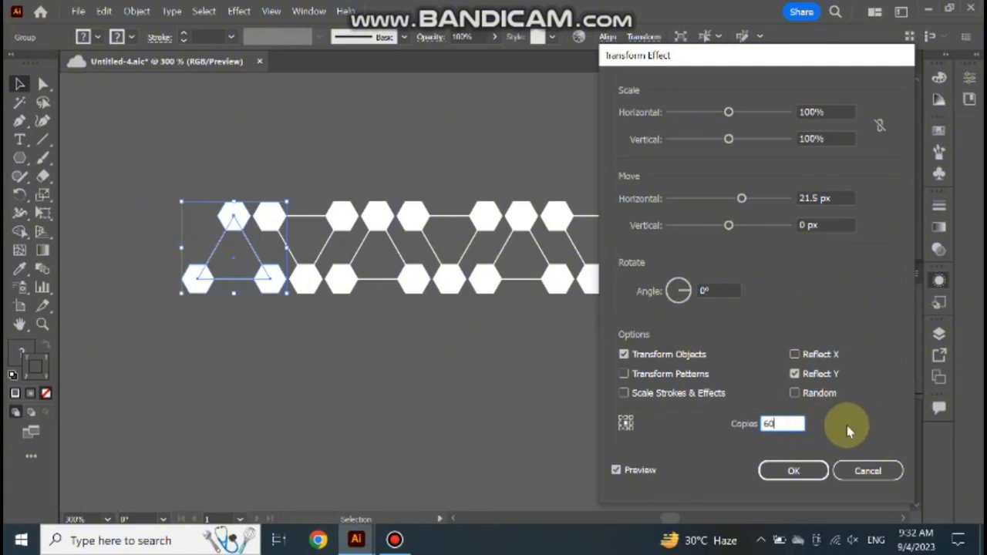
- Cut the horizontal move to 11 px so hexagons connect, and apply the Transform effect
double_click(820, 198)
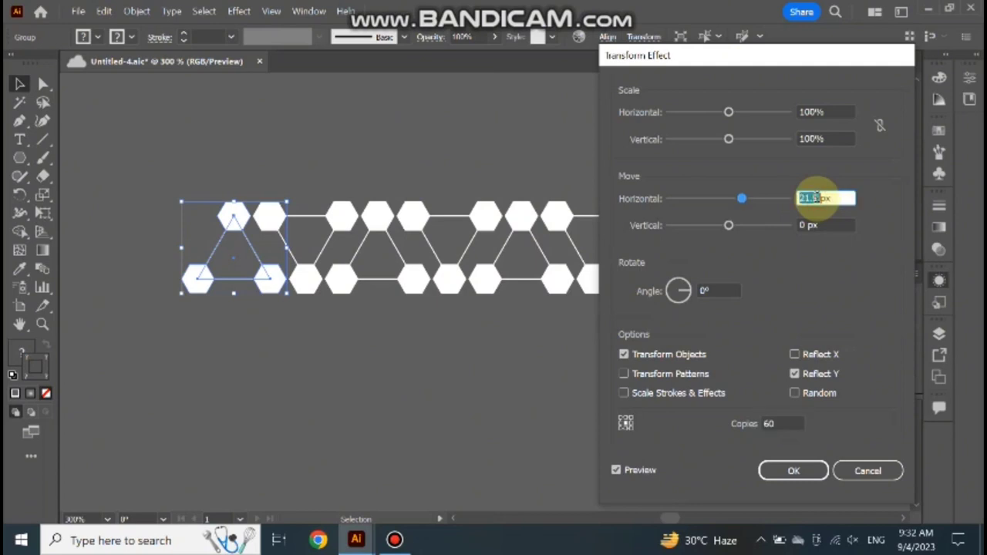
key("Down")
key("Down")
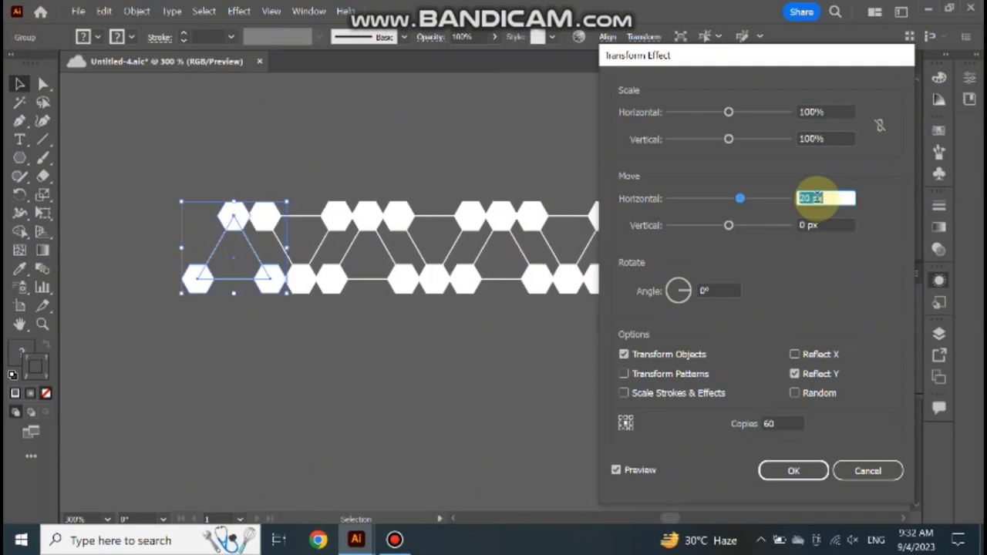
key("Down")
key("Down")
key("Down")
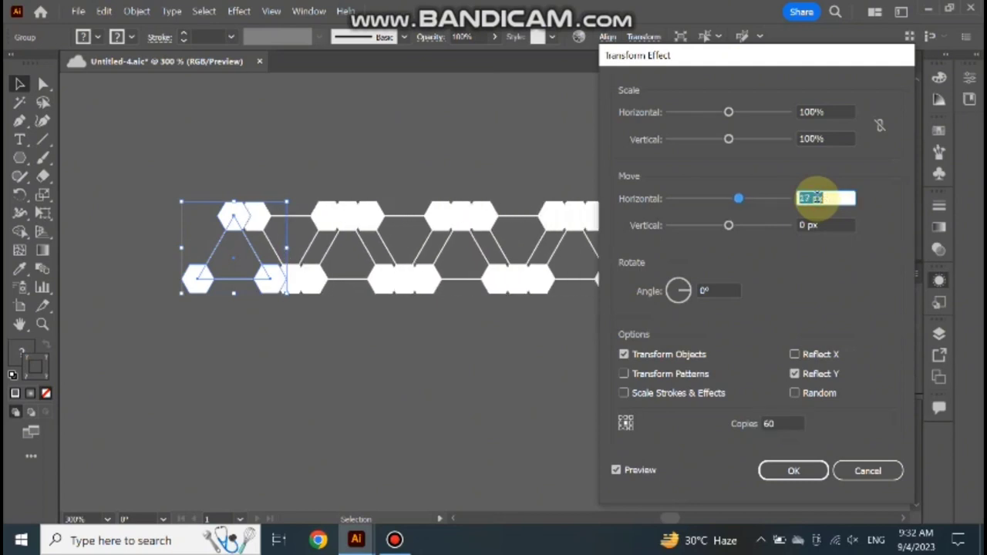
key("Down")
key("Down")
key("Down")
key("Down")
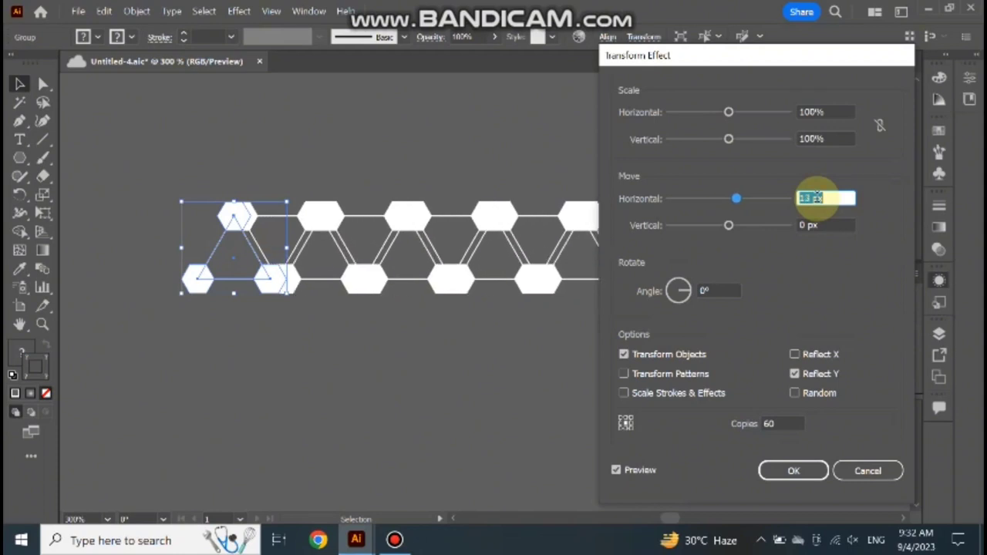
key("Down")
key("Down")
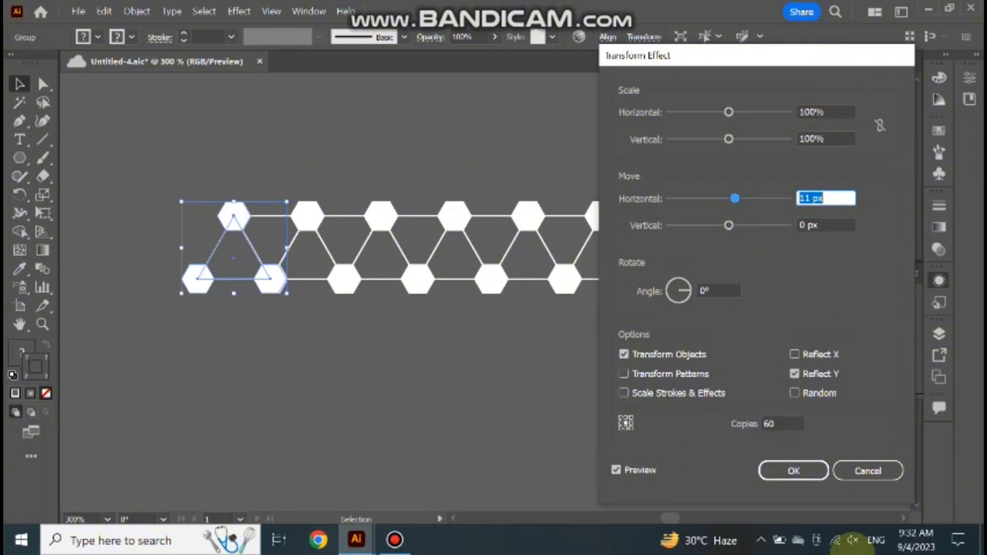
left_click(802, 472)
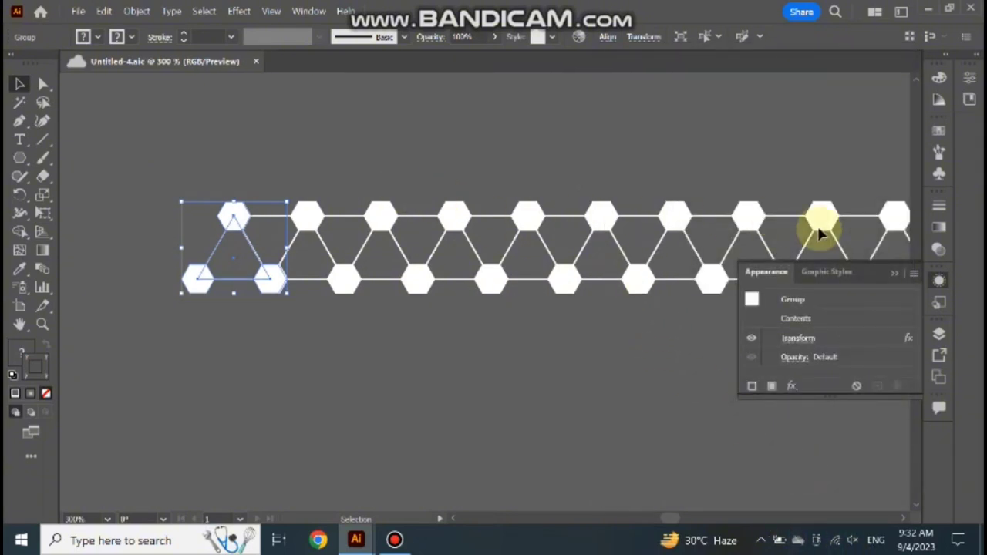
- Collapse the Appearance panel, zoom out and pan until the whole hexagon row is visible
left_click(895, 273)
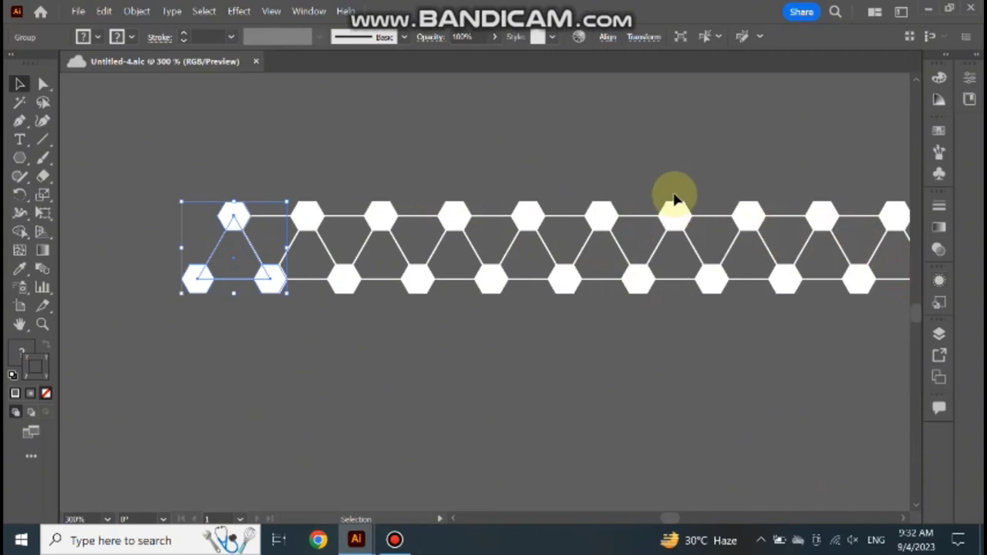
scroll(675, 200, "down", 3)
mouse_move(738, 220)
left_mouse_down()
mouse_move(316, 223)
mouse_move(335, 242)
mouse_move(334, 232)
left_mouse_up()
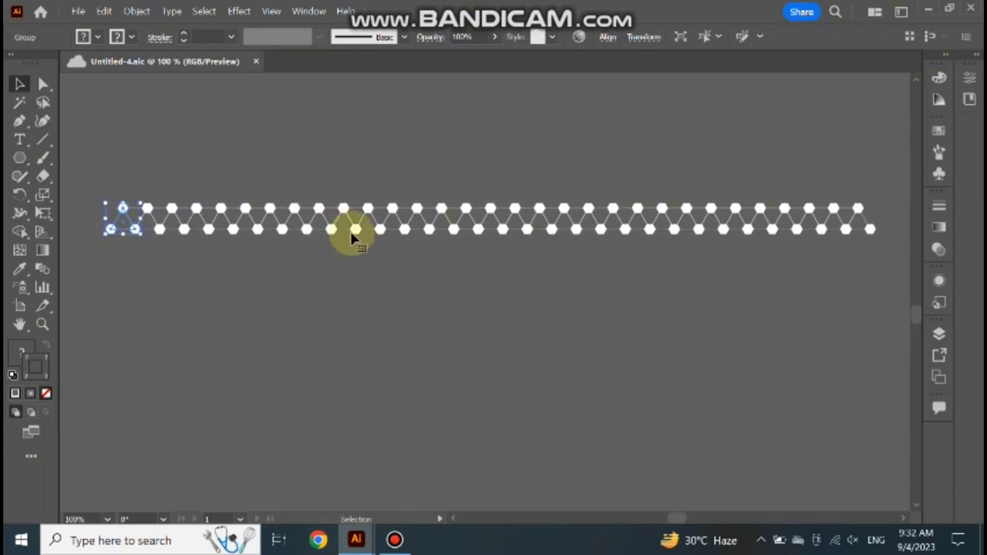
left_click_drag(357, 236, 359, 262)
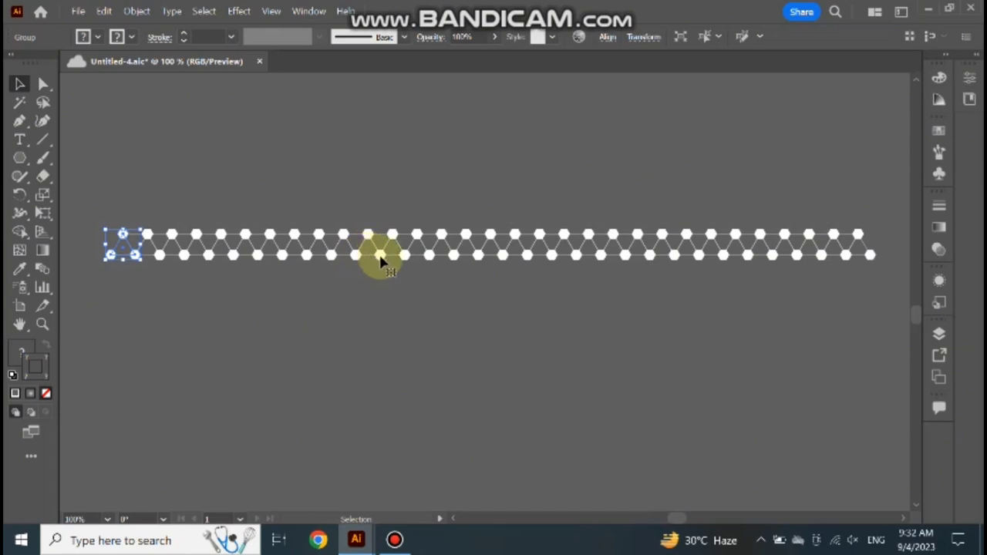
left_click_drag(380, 263, 388, 237)
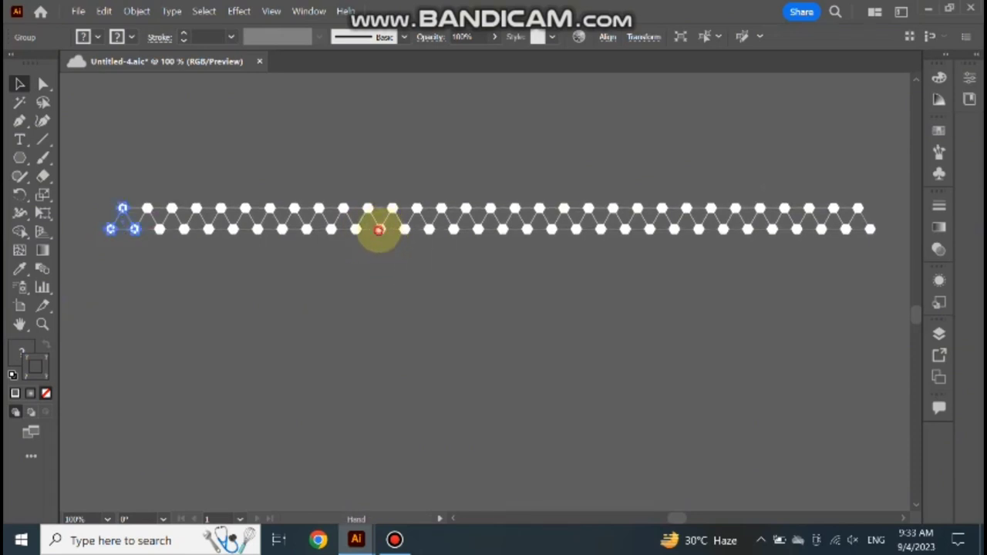
left_click_drag(379, 231, 378, 239)
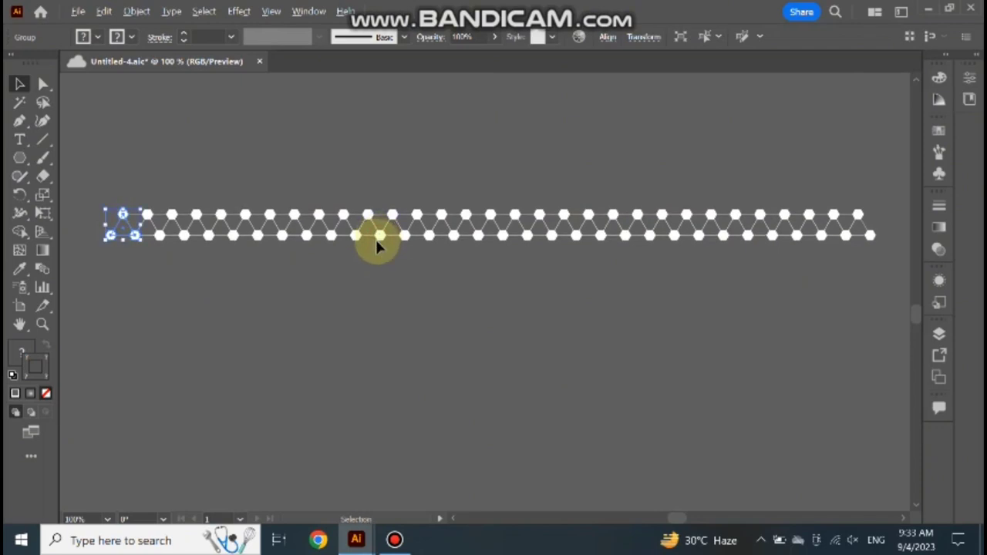
- Alt-drag a copy of the row just below, then repeat with Ctrl+D to add rows
left_click(376, 263)
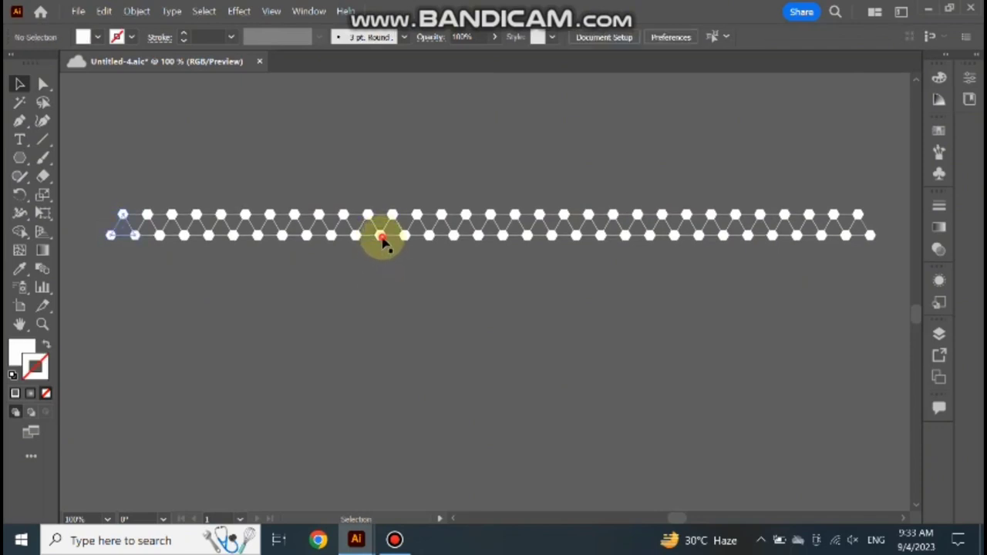
left_click_drag(379, 239, 382, 263)
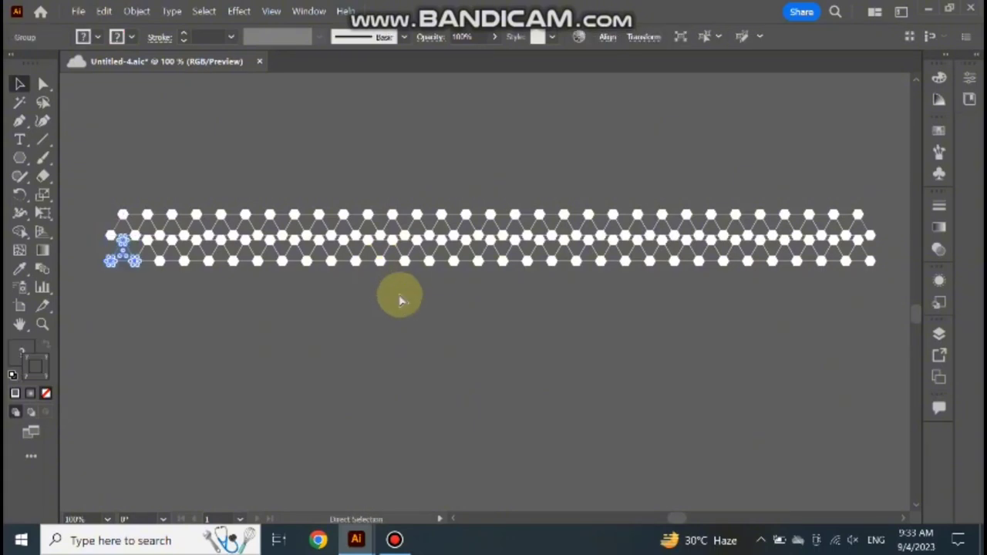
key("ctrl+d")
key("ctrl+d")
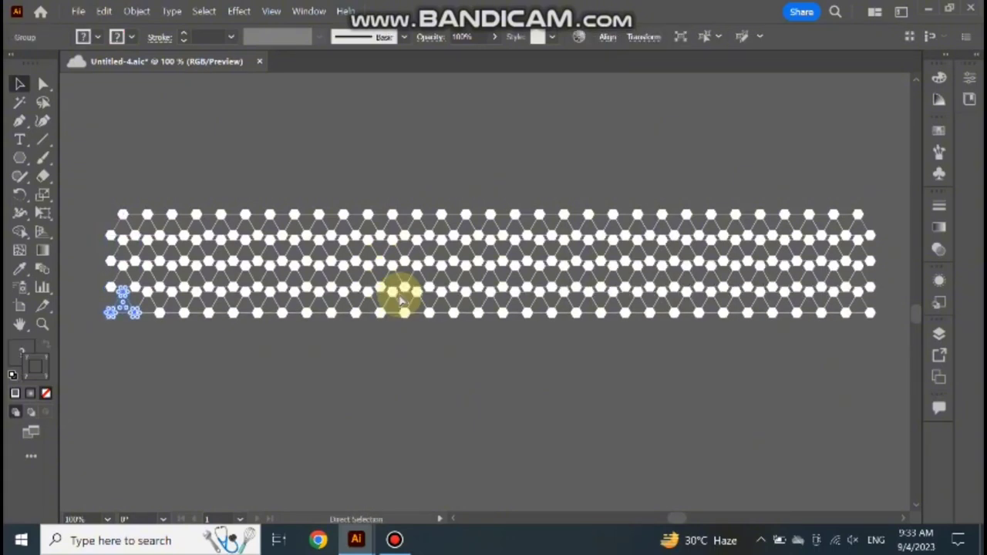
key("ctrl+d")
key("ctrl+d")
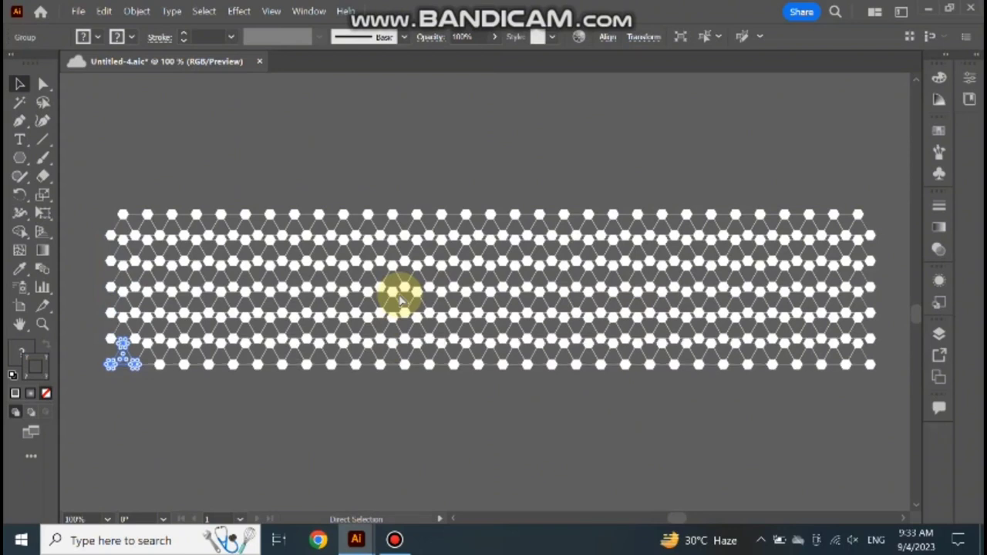
key("ctrl+d")
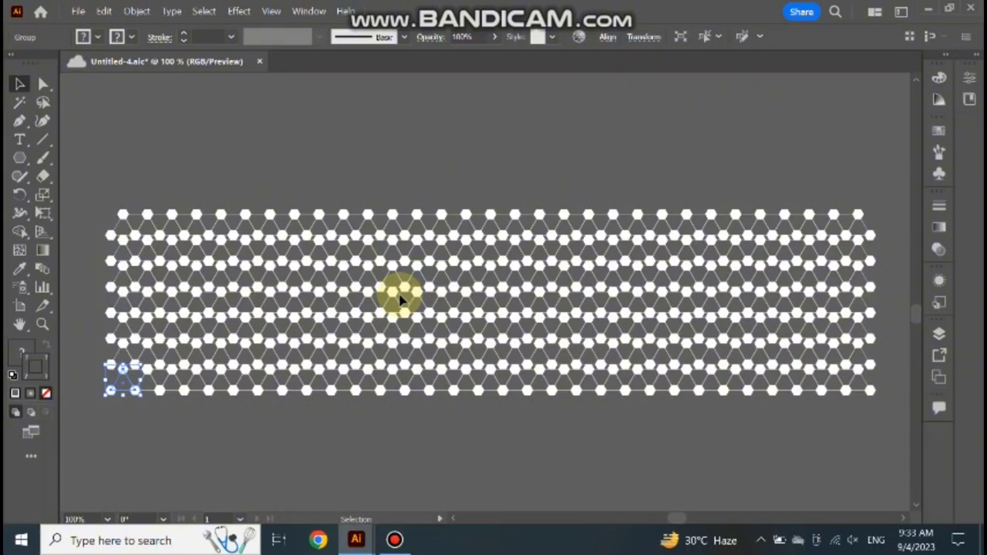
key("a")
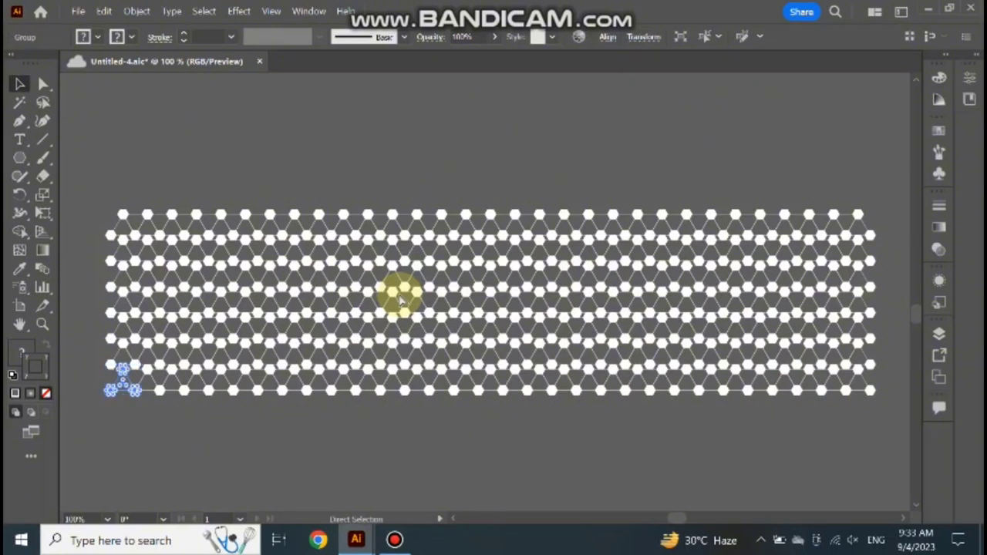
key("ctrl+d")
key("v")
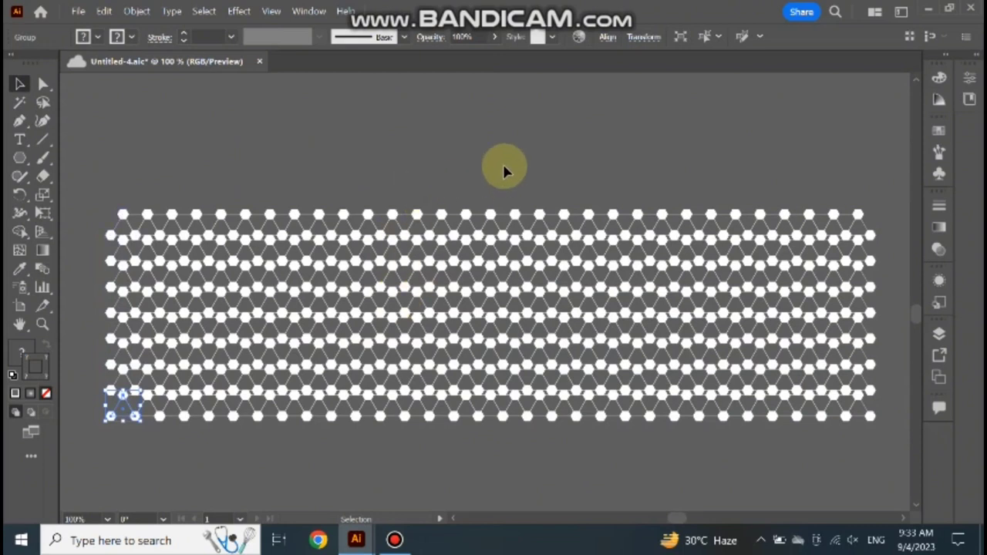
key("a")
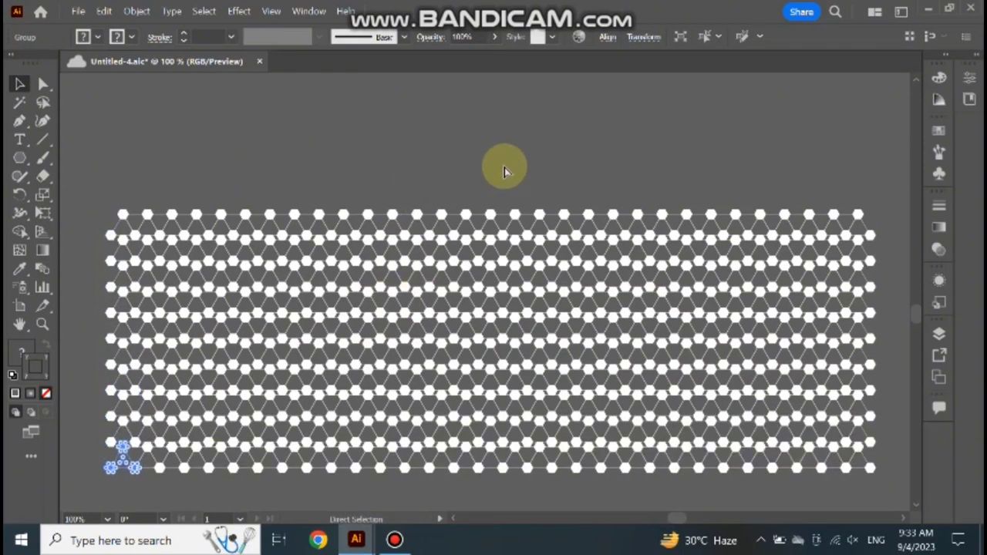
key("ctrl+d")
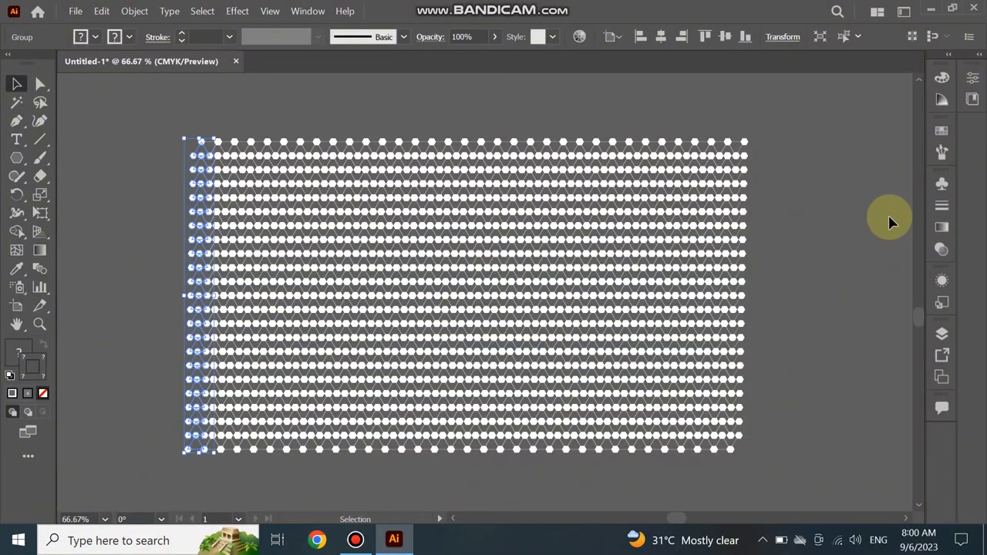
- Open the Symbols panel and create a new symbol from the selected dot pattern
left_click(942, 185)
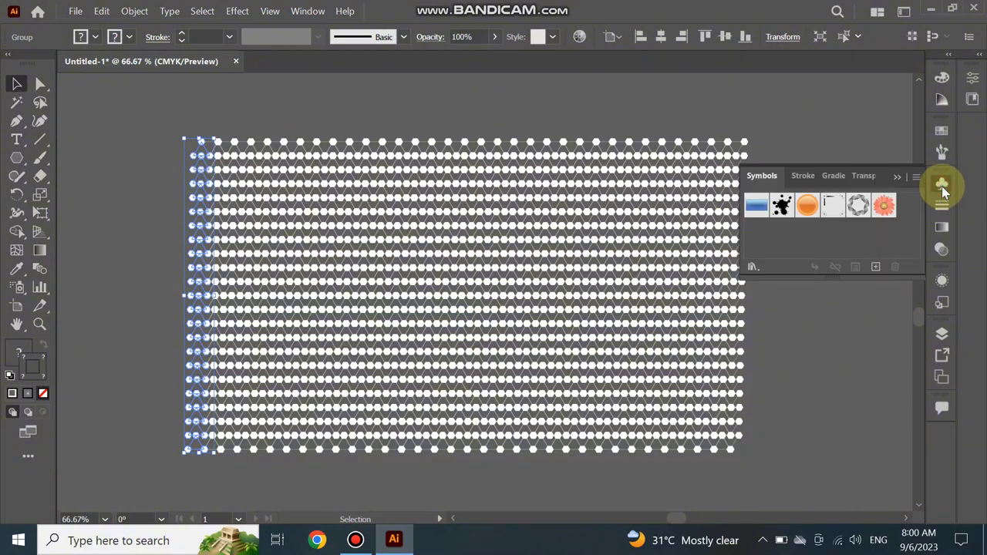
left_click(876, 267)
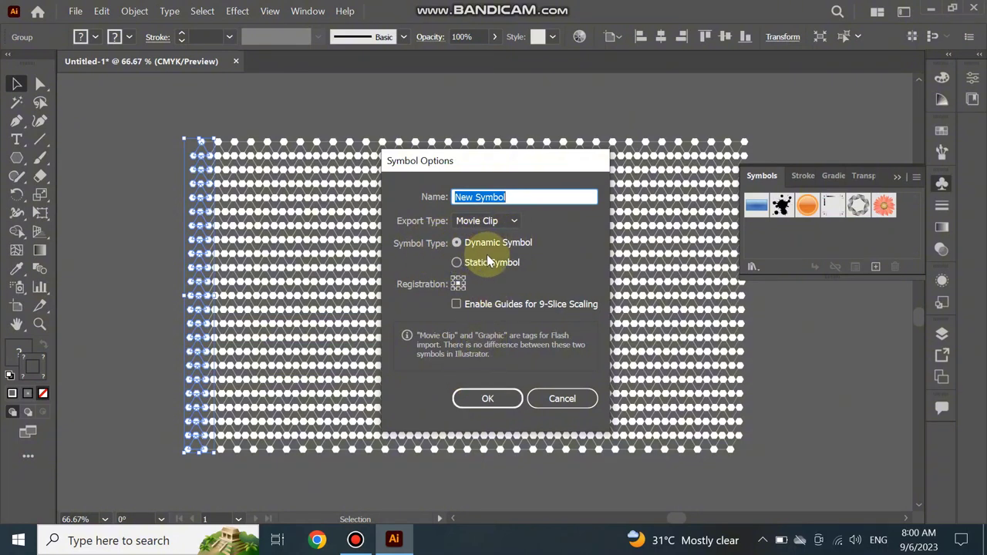
- Save the hexagon grid as 'New Symbol' and confirm it appears in the Symbols panel
left_click(463, 403)
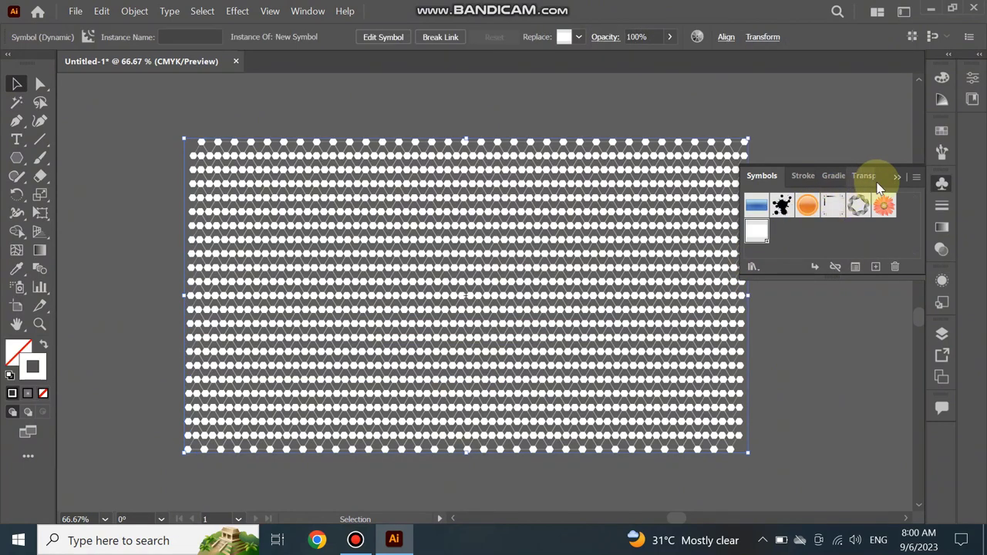
left_click(942, 184)
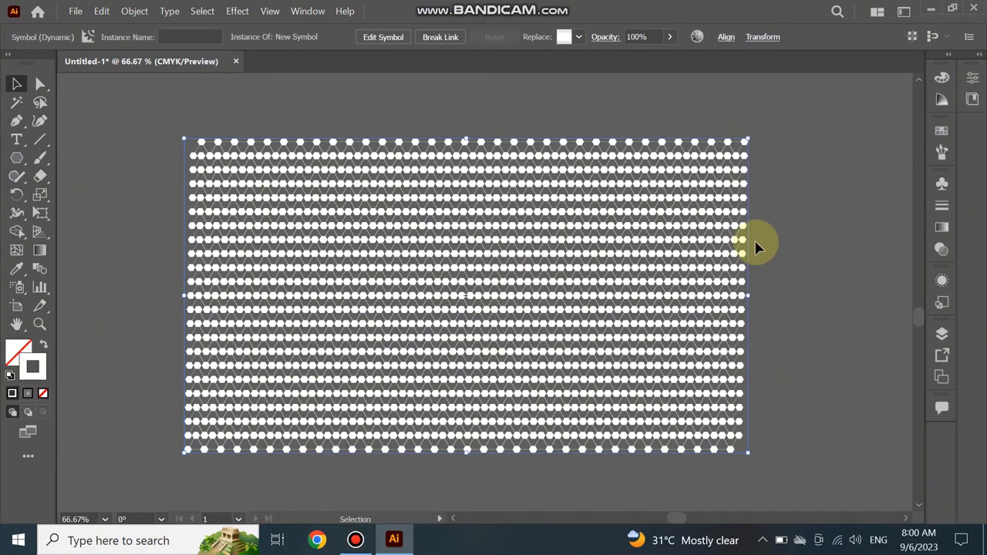
left_click(940, 189)
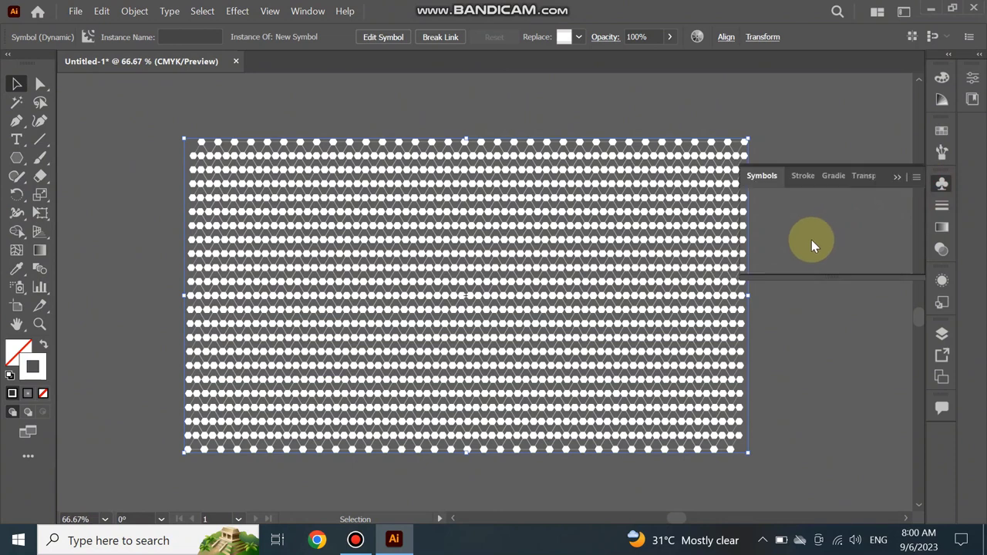
left_click(896, 177)
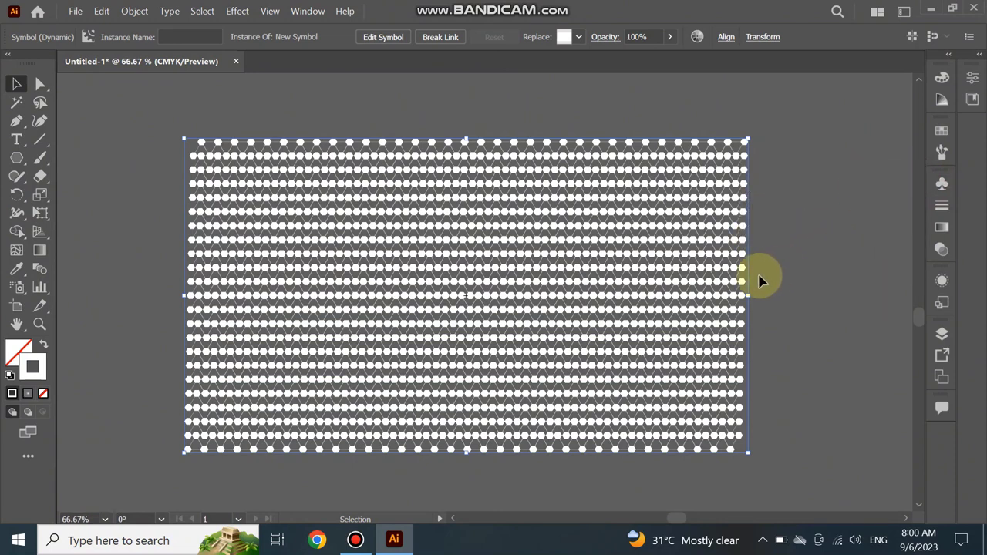
- Zoom out to 25% and delete the blue circle's right anchor point, leaving a left half-circle
left_click_drag(917, 302, 916, 301)
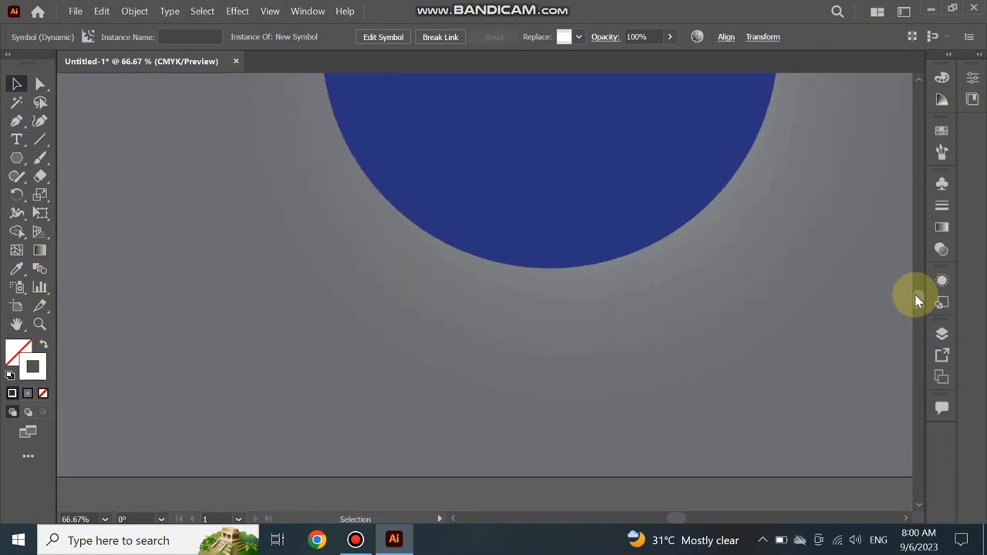
scroll(913, 291, "down", 3)
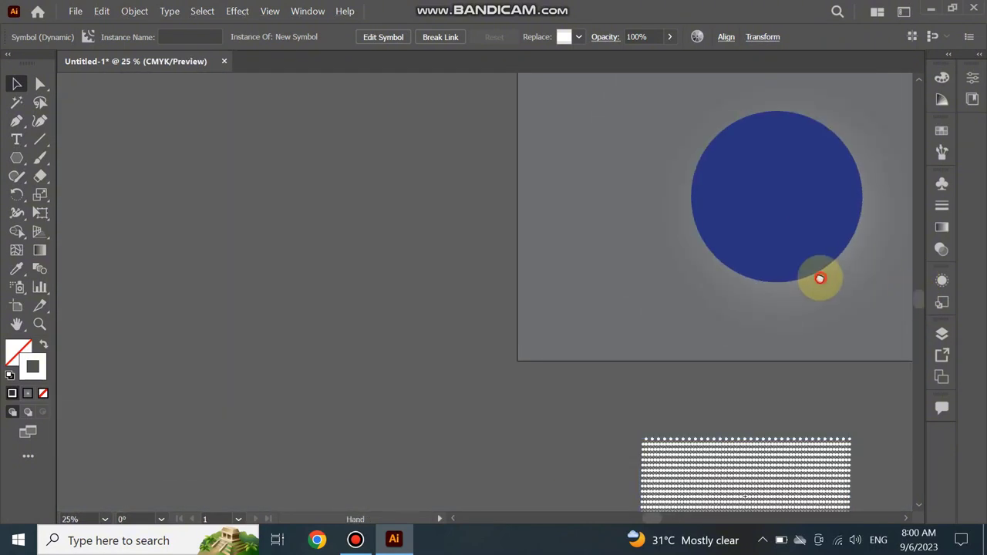
mouse_move(820, 279)
left_mouse_down()
mouse_move(528, 325)
mouse_move(528, 338)
left_mouse_up()
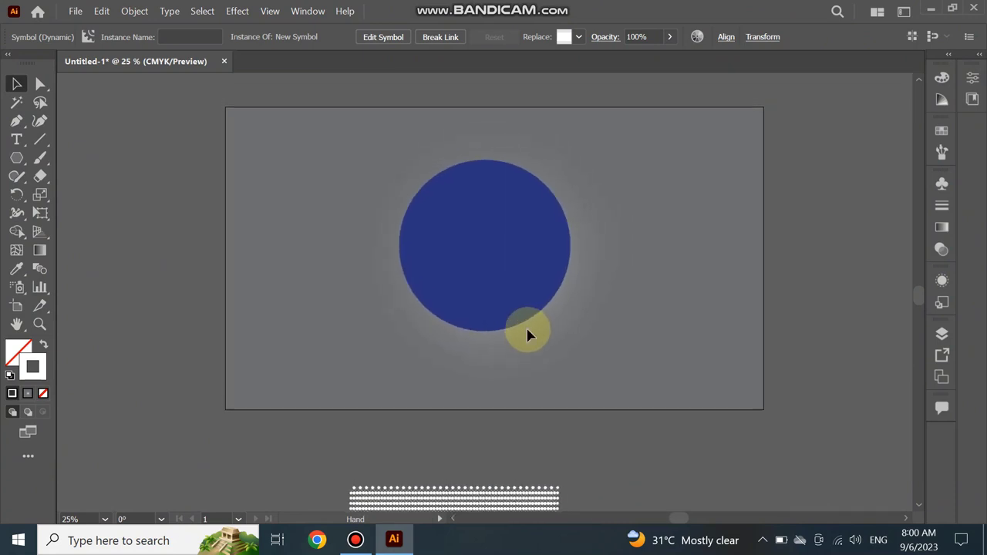
left_click(41, 86)
left_click(440, 248)
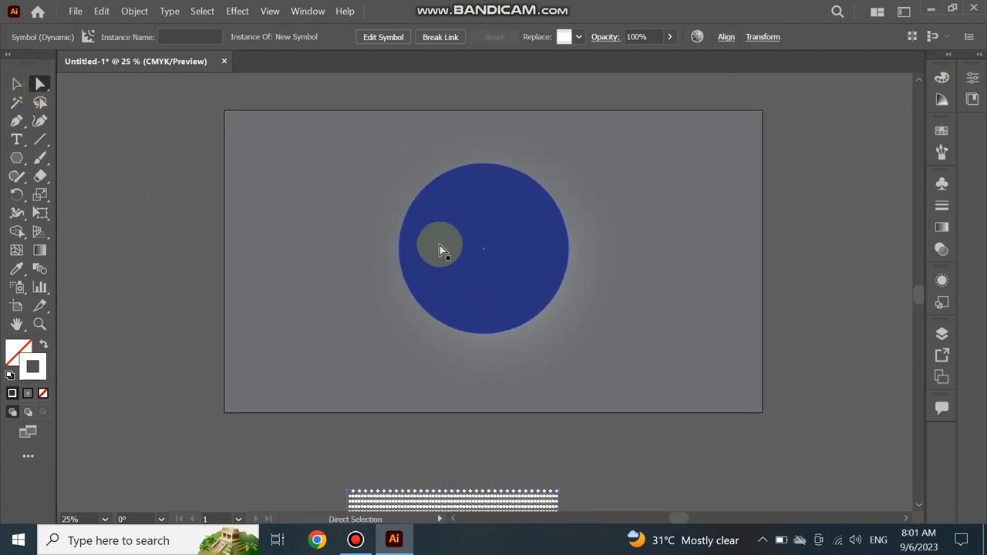
left_click(567, 262)
left_click(571, 256)
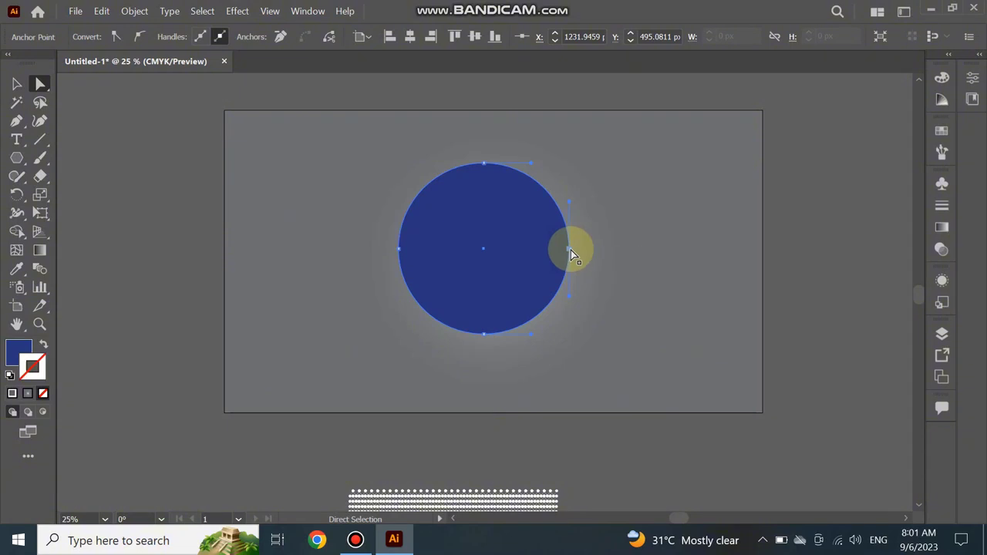
key("ctrl")
key("Delete")
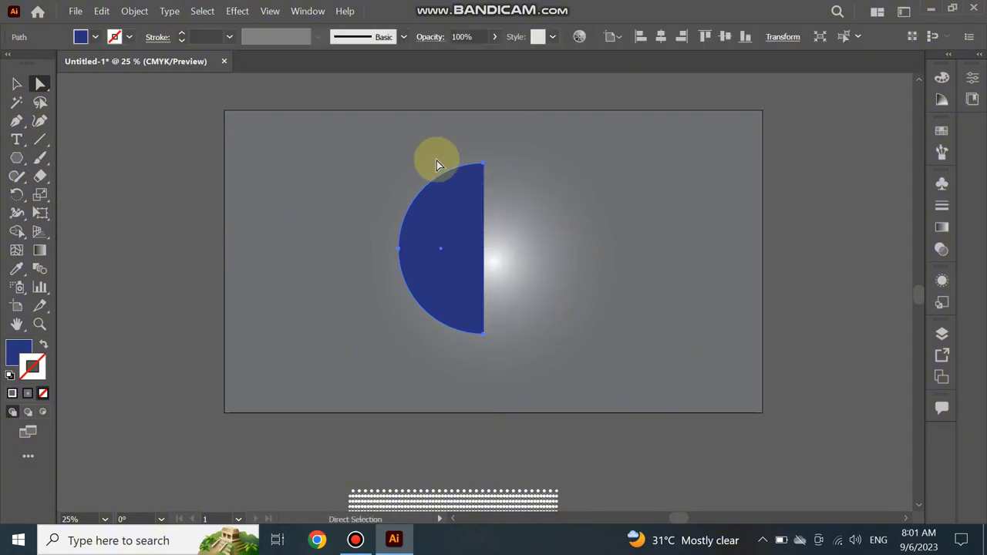
- Apply a 3D Revolve effect to the half-circle with Offset from the Right Edge
left_click(237, 11)
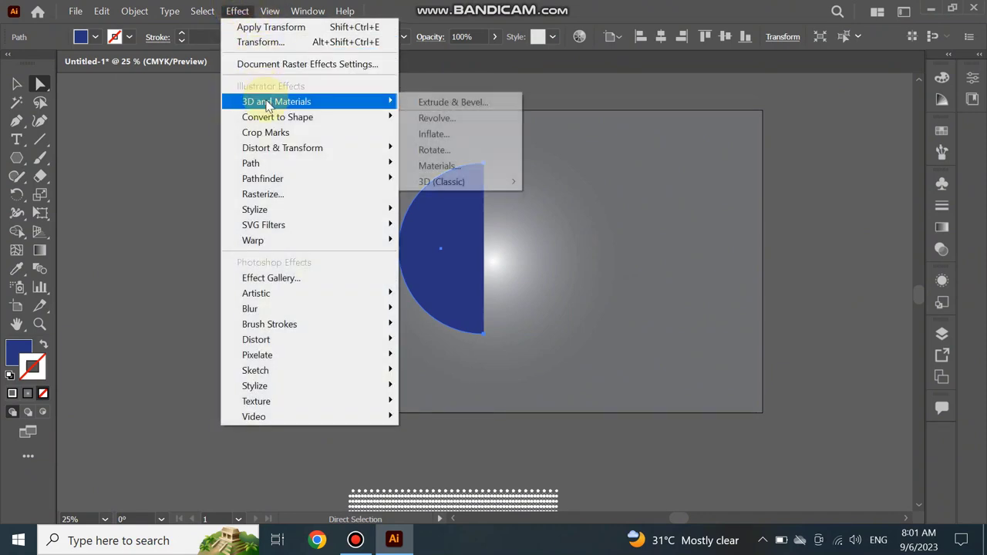
mouse_move(277, 101)
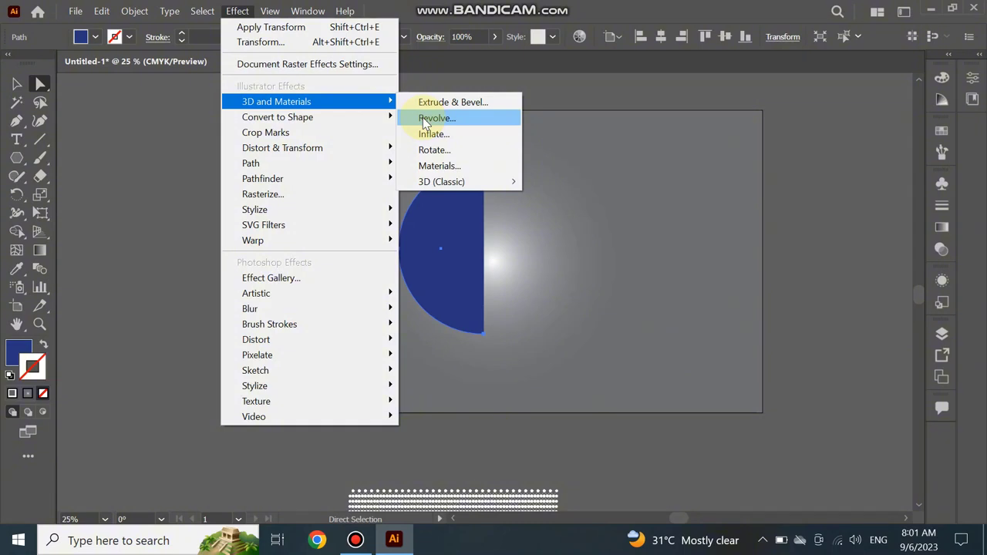
mouse_move(441, 182)
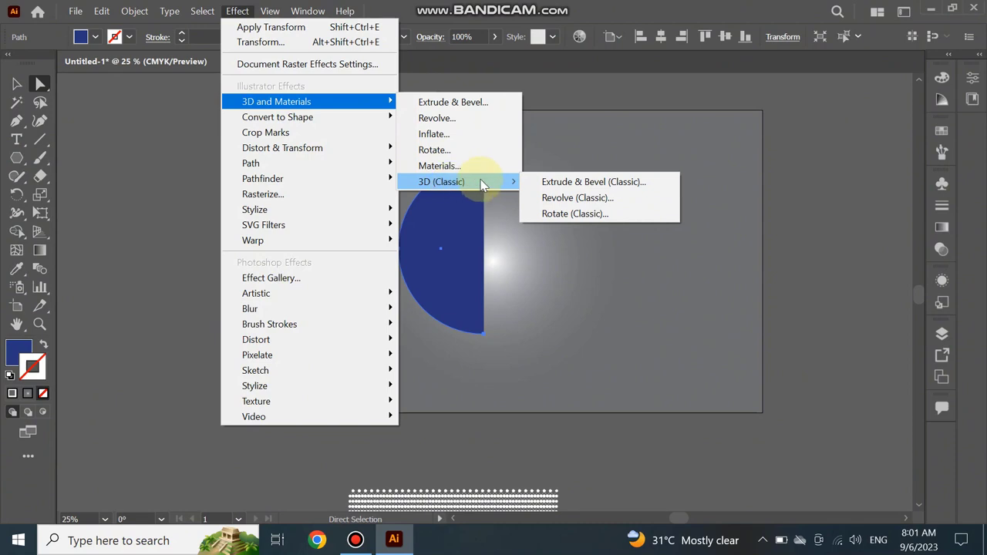
left_click(557, 201)
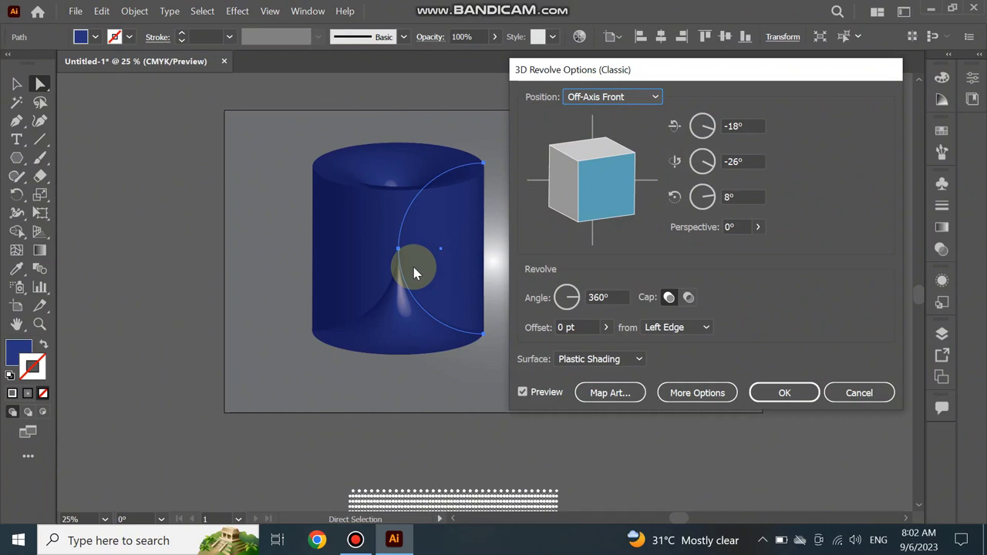
left_click(678, 329)
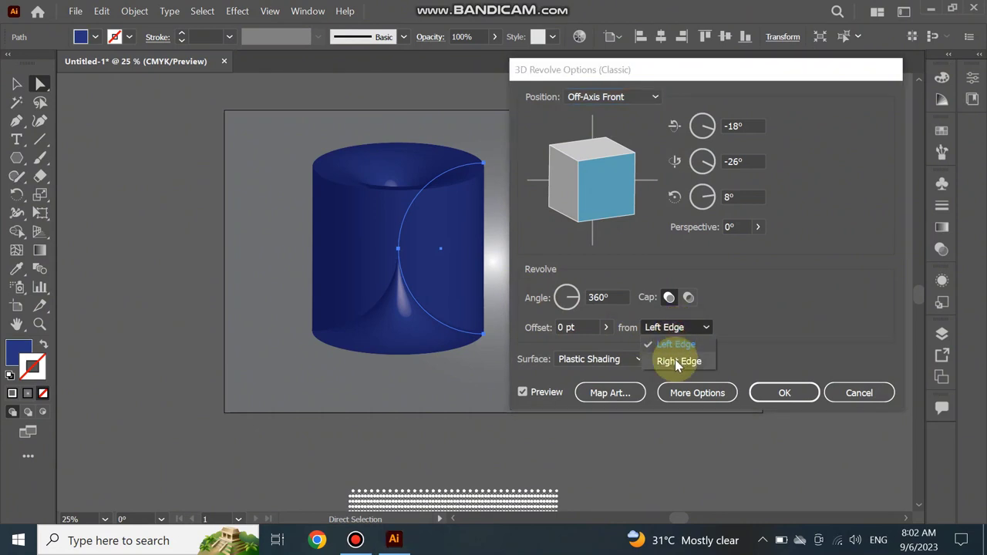
left_click(675, 359)
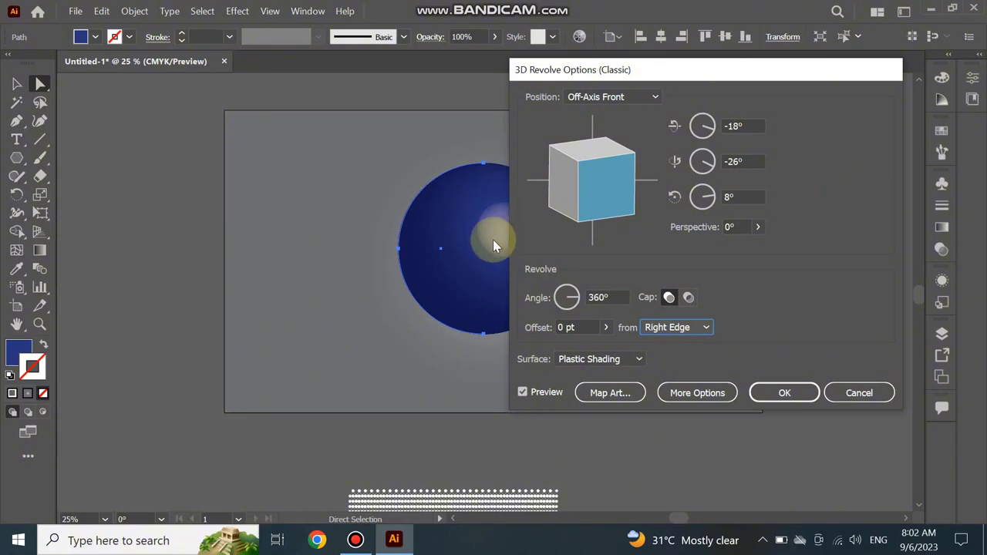
- Switch the revolved sphere's surface from Plastic Shading to Diffuse Shading
left_click_drag(659, 69, 750, 72)
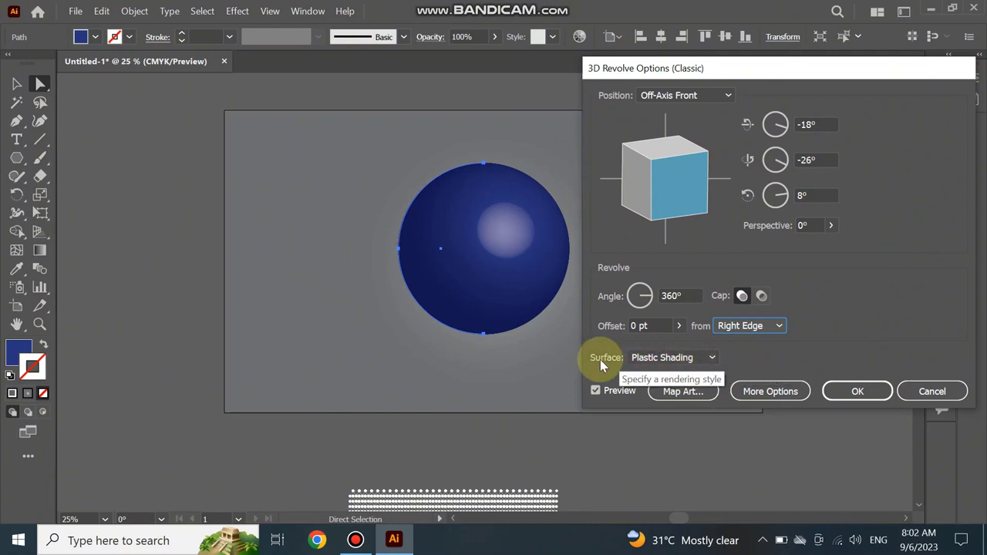
left_click(676, 355)
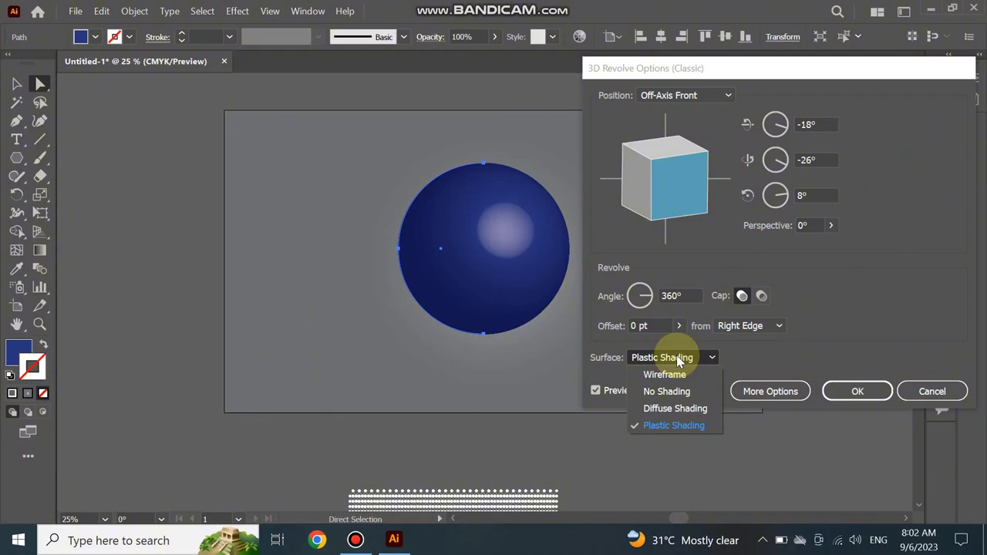
left_click(679, 410)
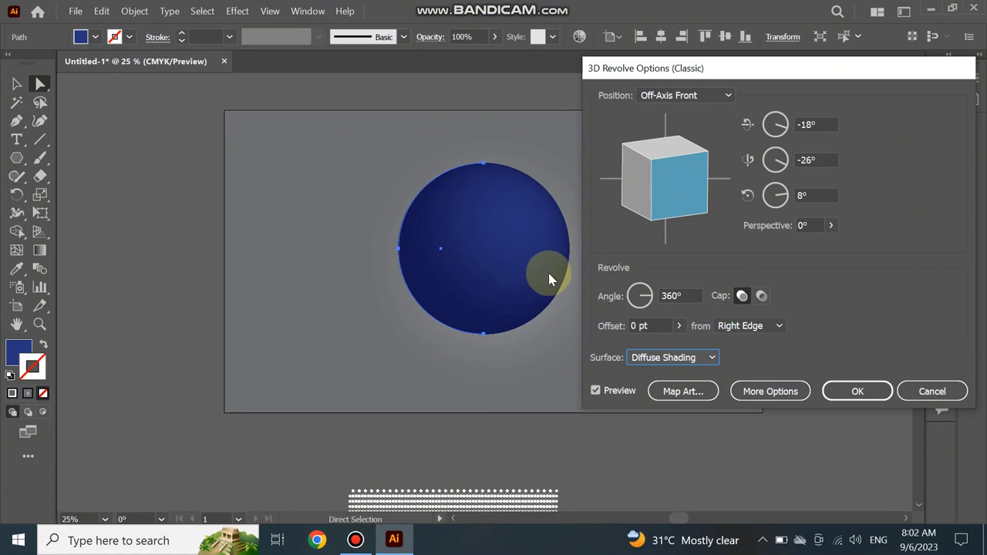
- Map the New Symbol dot pattern onto the sphere, stretched to cover the surface
left_click(663, 393)
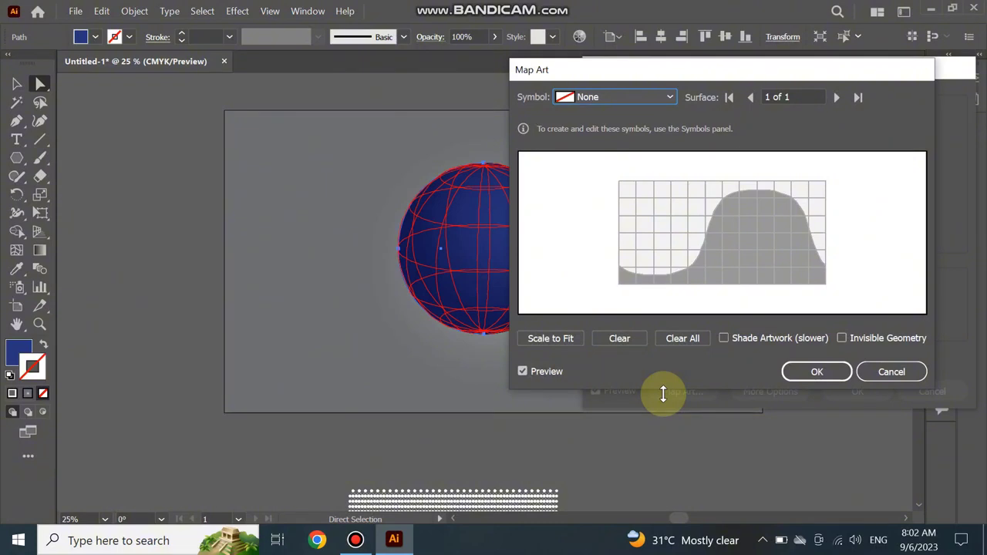
left_click(667, 98)
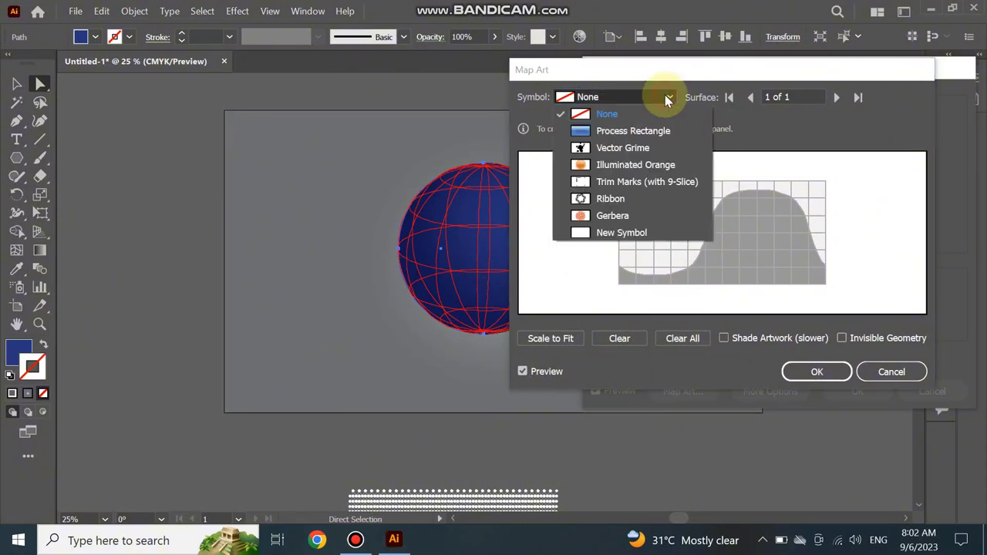
left_click(655, 236)
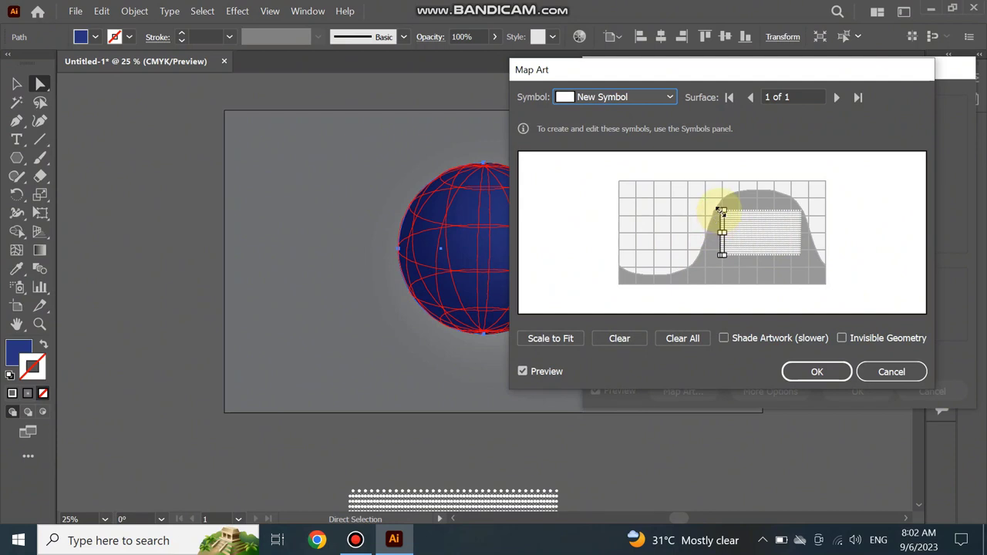
left_click_drag(721, 210, 628, 189)
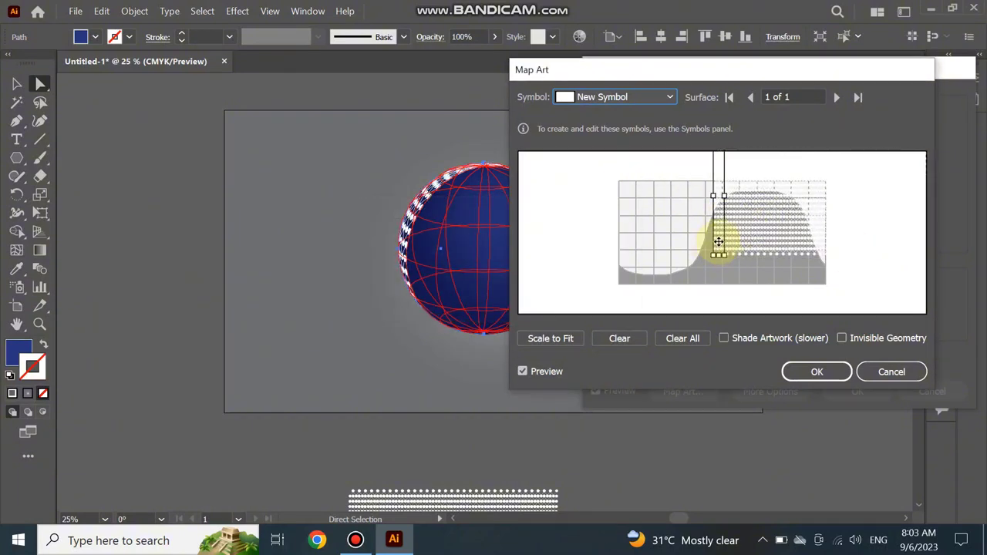
left_click_drag(719, 242, 623, 278)
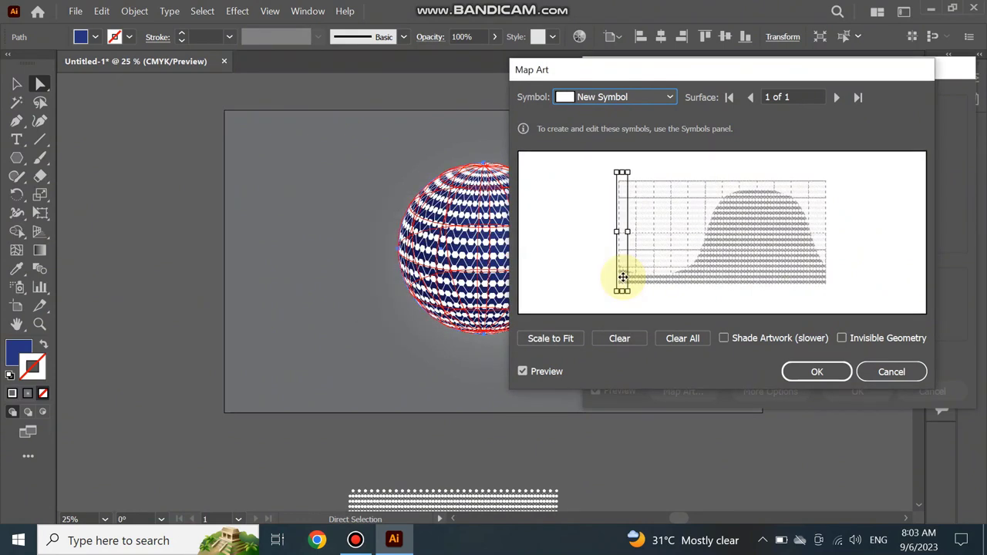
left_click(804, 378)
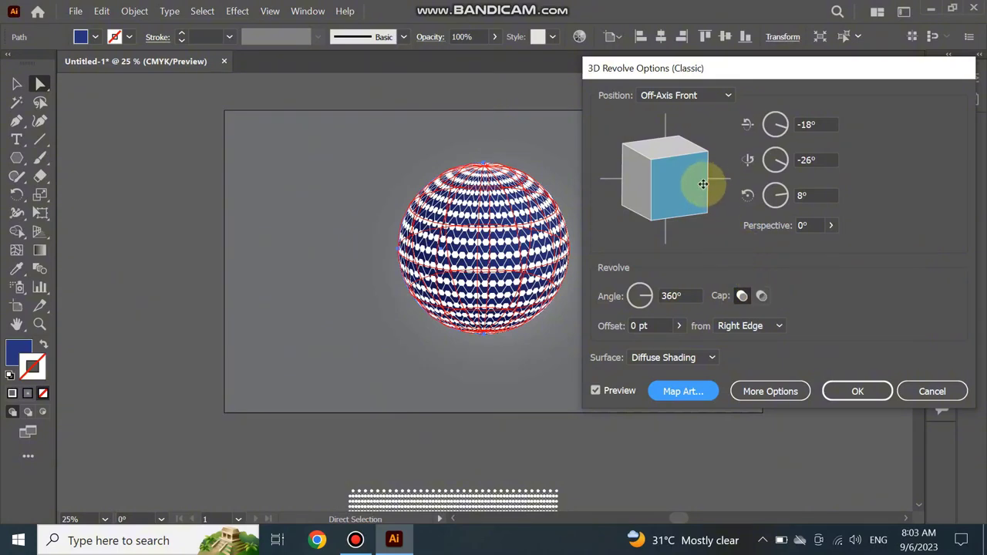
- Rotate the sphere to -3°, -31°, -12°, apply the 3D effect and deselect
mouse_move(699, 170)
left_mouse_down()
mouse_move(708, 163)
mouse_move(637, 159)
mouse_move(671, 151)
left_mouse_up()
mouse_move(672, 152)
left_mouse_down()
mouse_move(706, 187)
mouse_move(689, 219)
left_mouse_up()
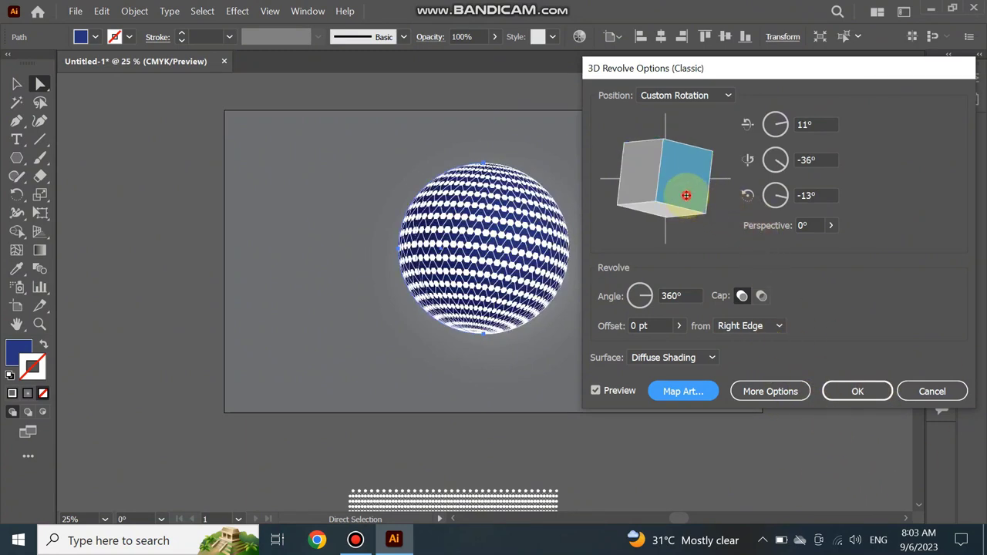
left_click_drag(686, 193, 679, 203)
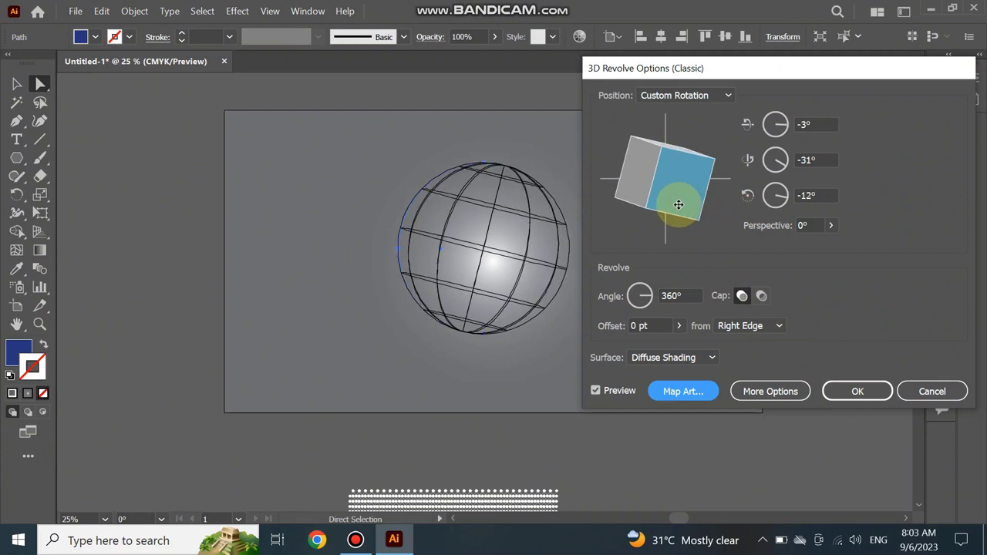
left_click(859, 393)
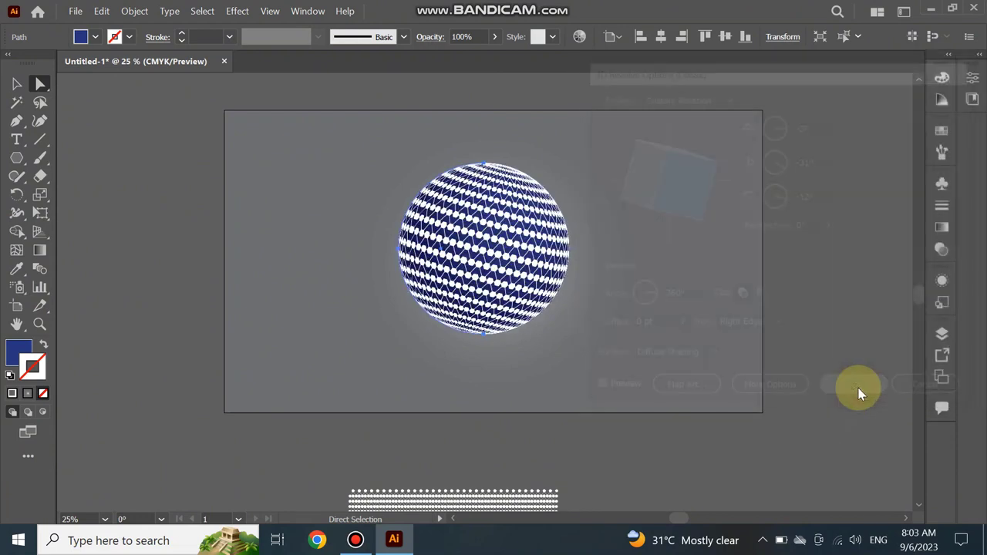
left_click(378, 287)
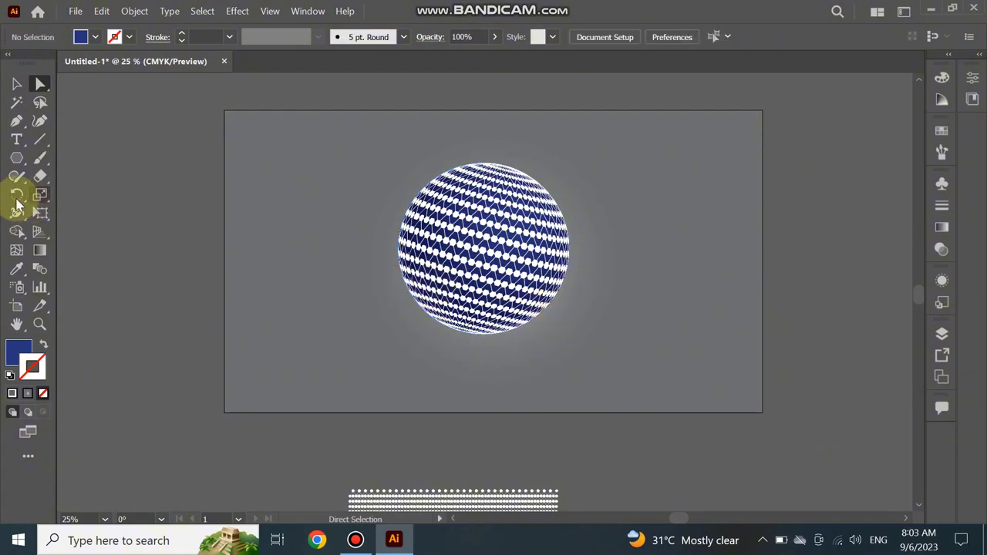
- Draw a flat ellipse centered beneath the sphere
left_click(16, 168)
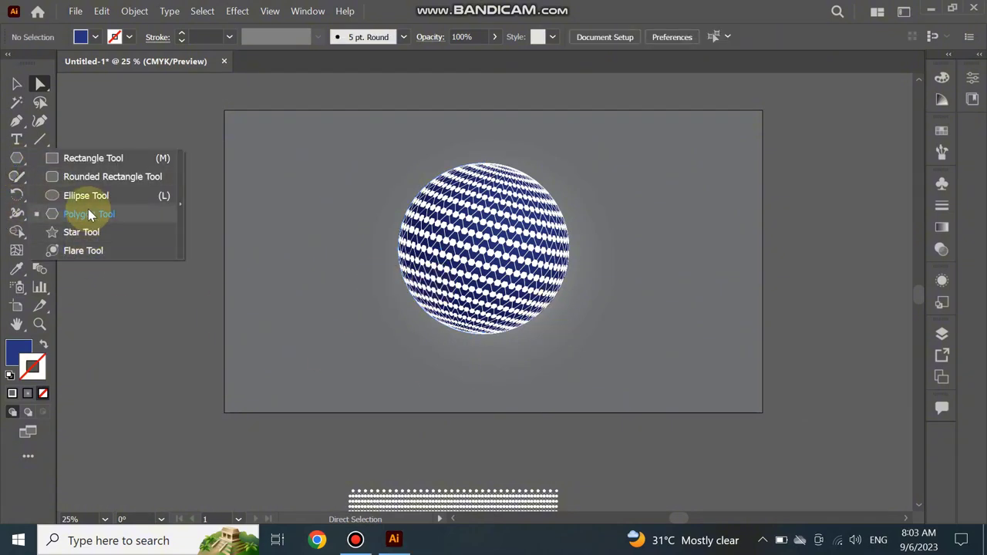
left_click(90, 193)
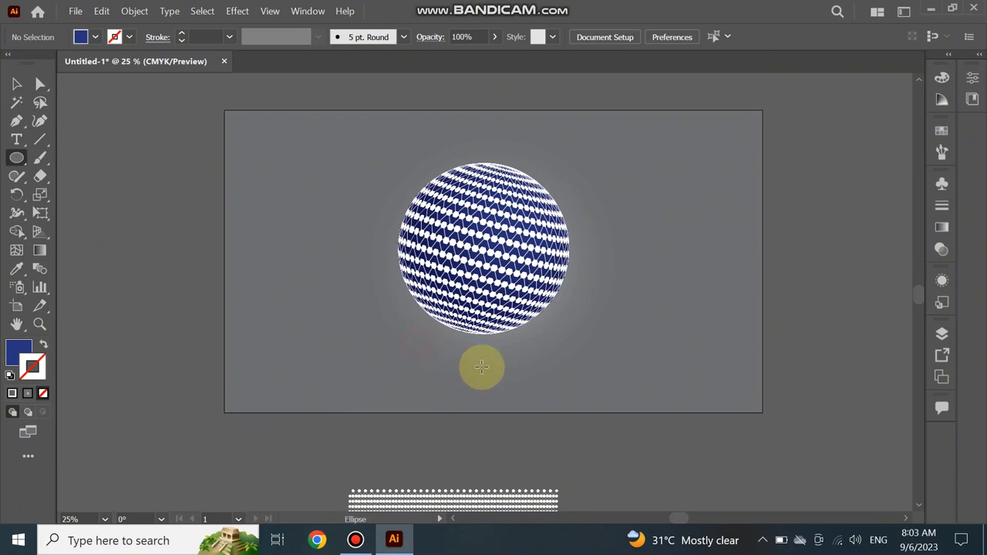
left_click_drag(415, 343, 545, 359)
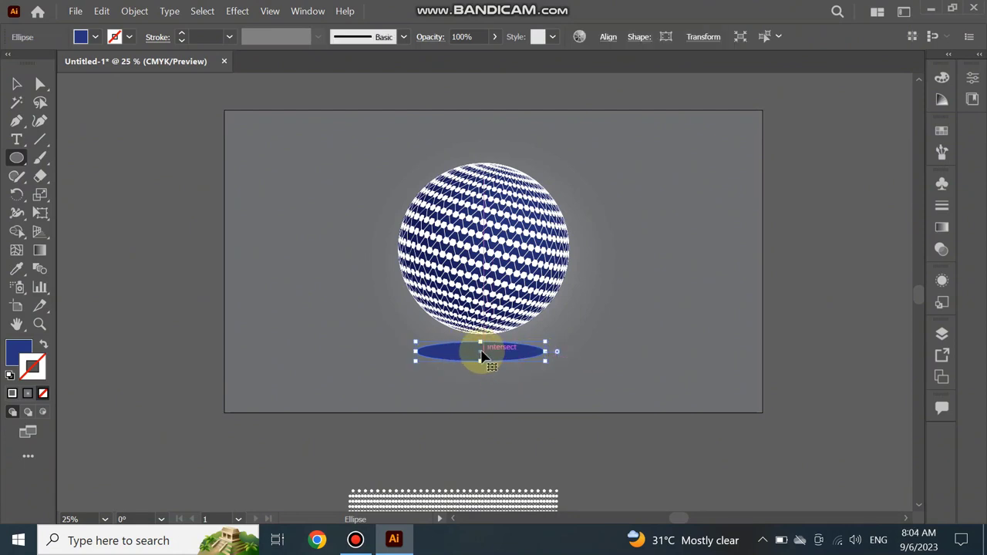
left_click_drag(480, 352, 467, 351)
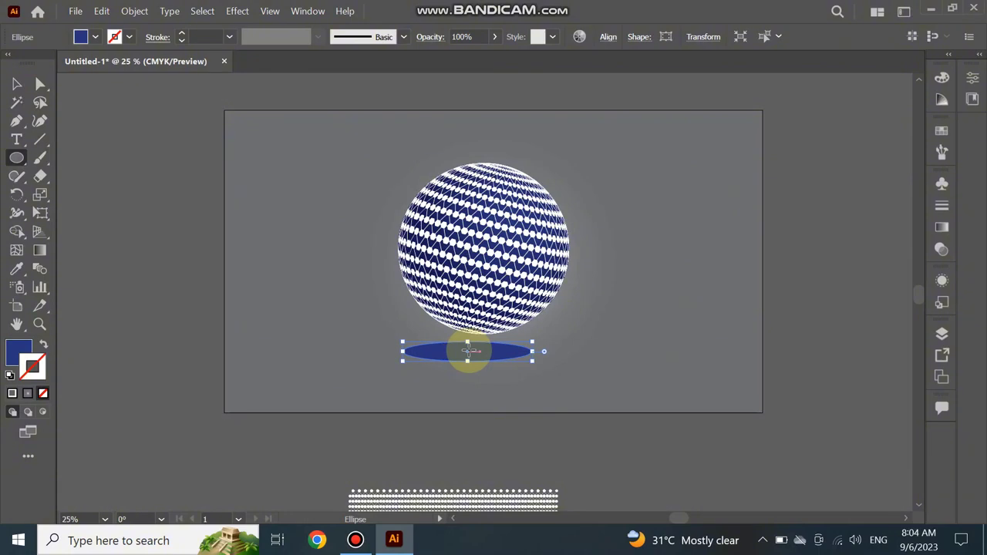
- Give the ellipse a #727272 grey fill at 20% opacity
double_click(17, 356)
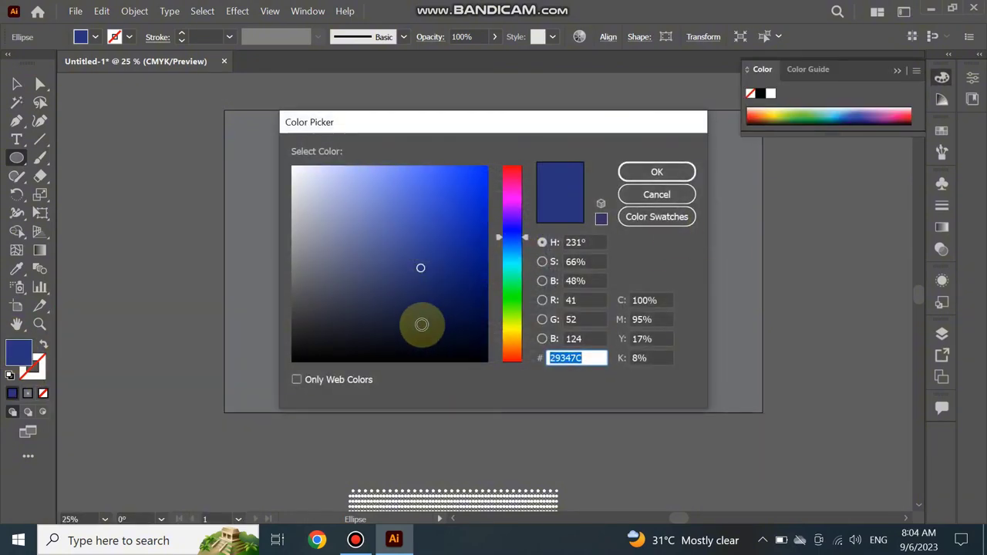
left_click(292, 272)
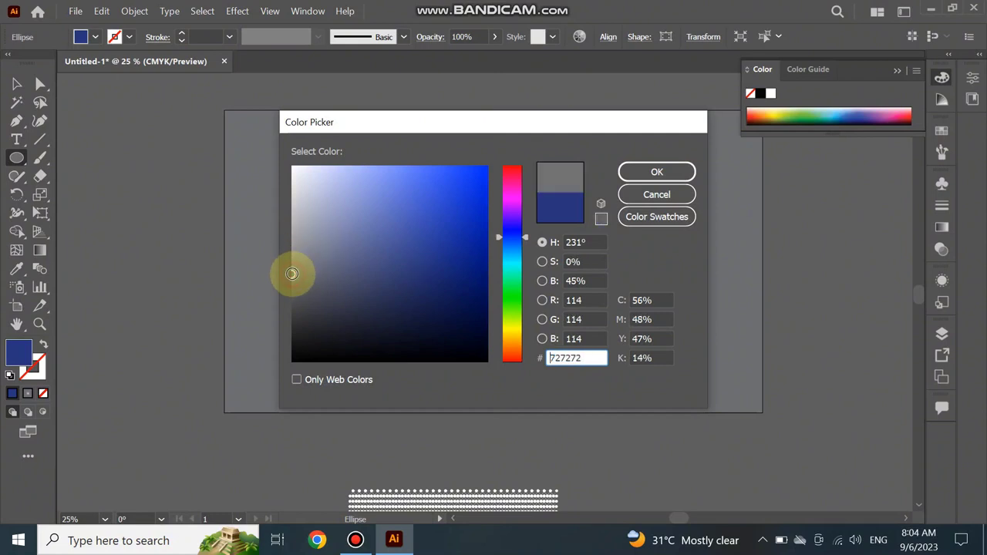
left_click(631, 174)
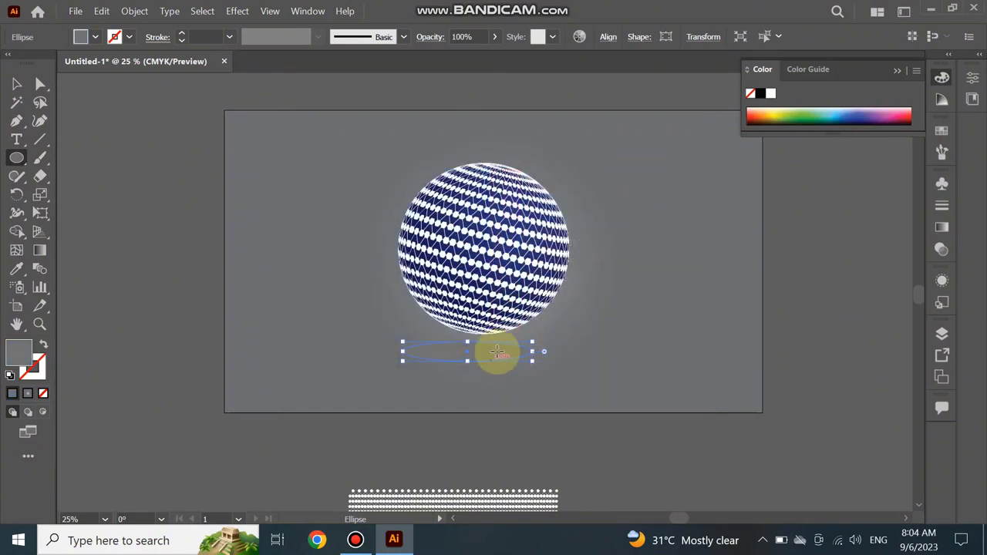
left_click(466, 36)
type("20")
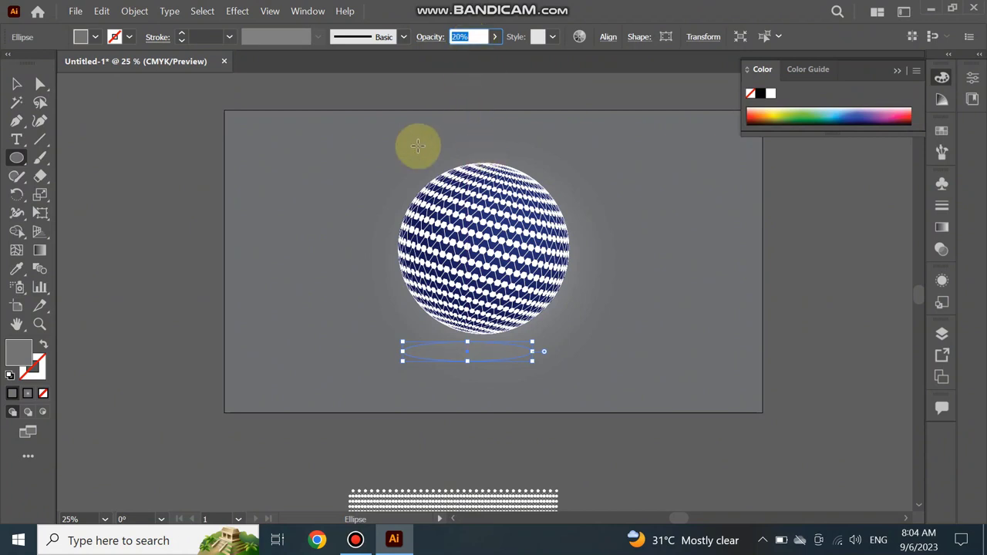
- Nudge the shadow under the sphere, darken it via Color Guide, and deselect
left_click(19, 85)
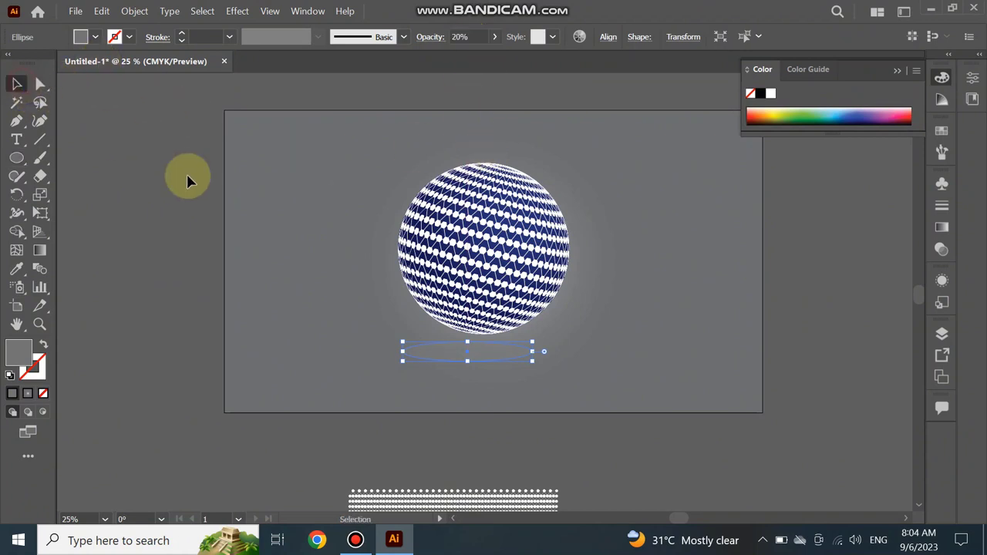
left_click(300, 225)
left_click_drag(469, 362, 476, 362)
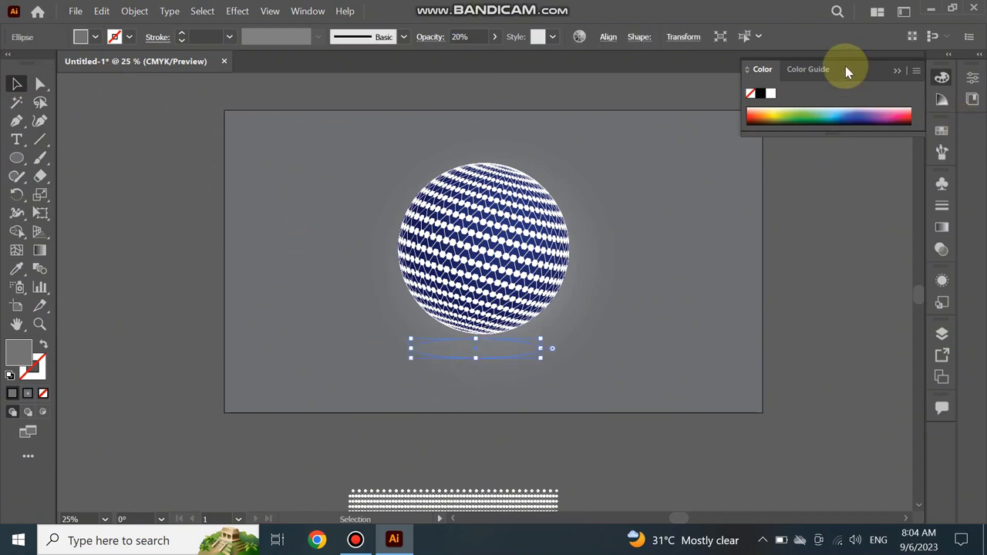
left_click(810, 68)
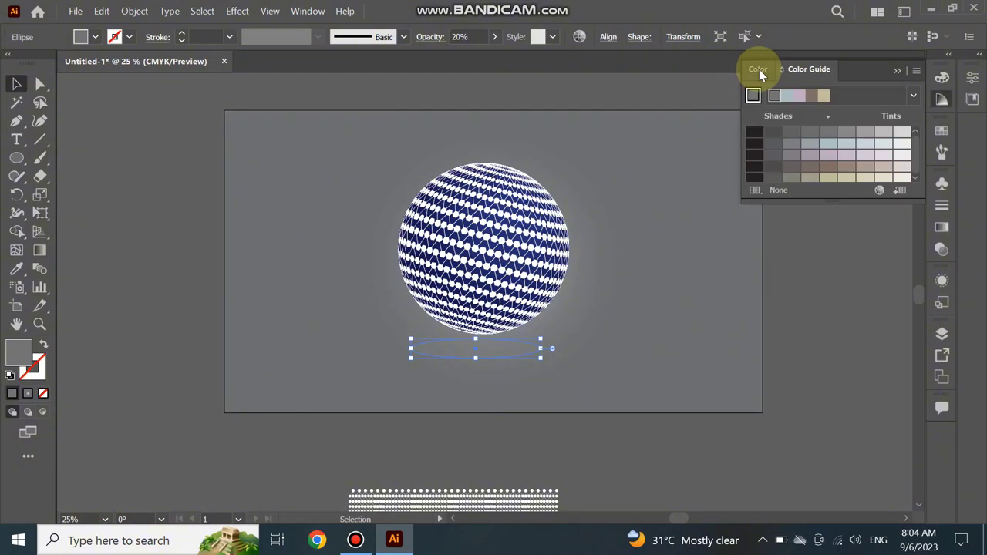
left_click(773, 133)
left_click(605, 318)
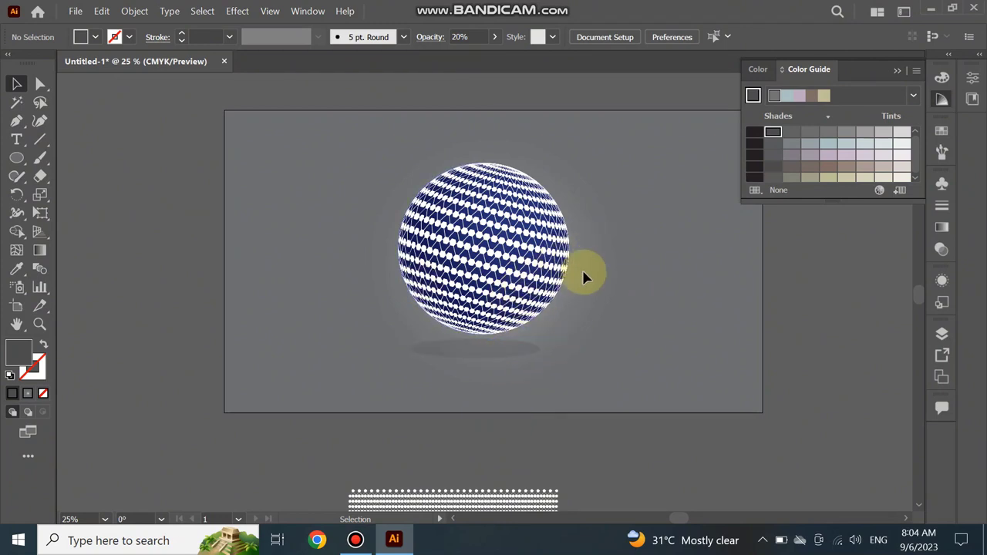
- Collapse the Color Guide panel and bring up the screen recorder window
left_click(897, 70)
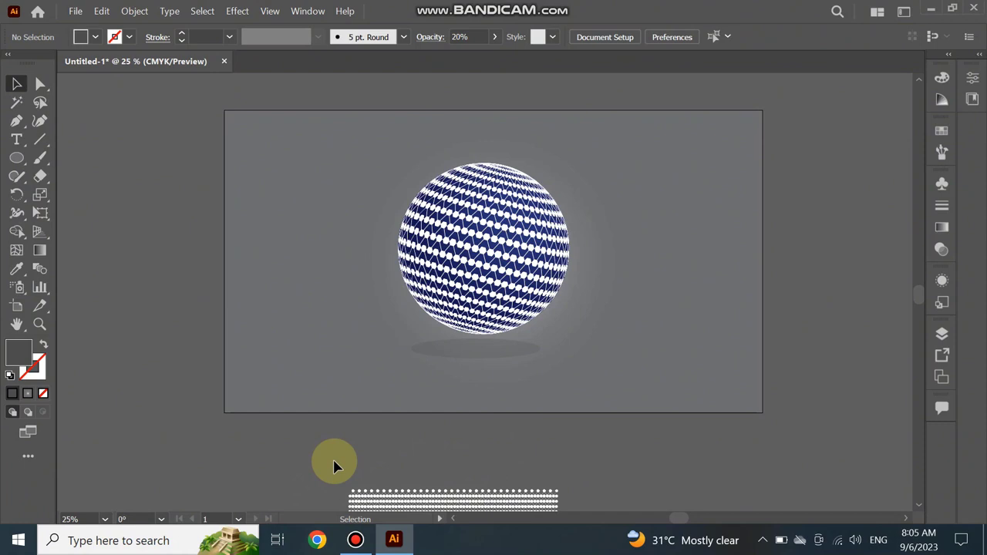
left_click(355, 544)
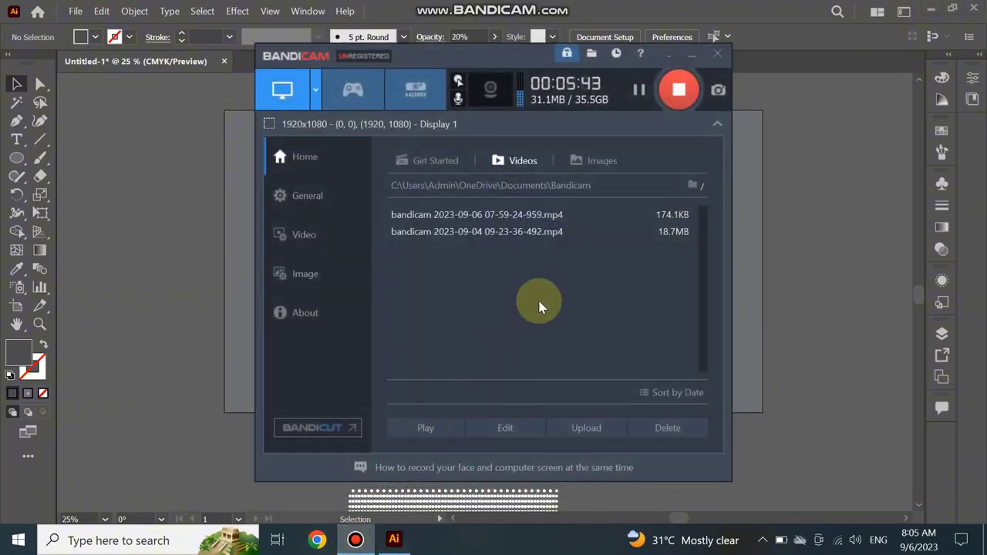